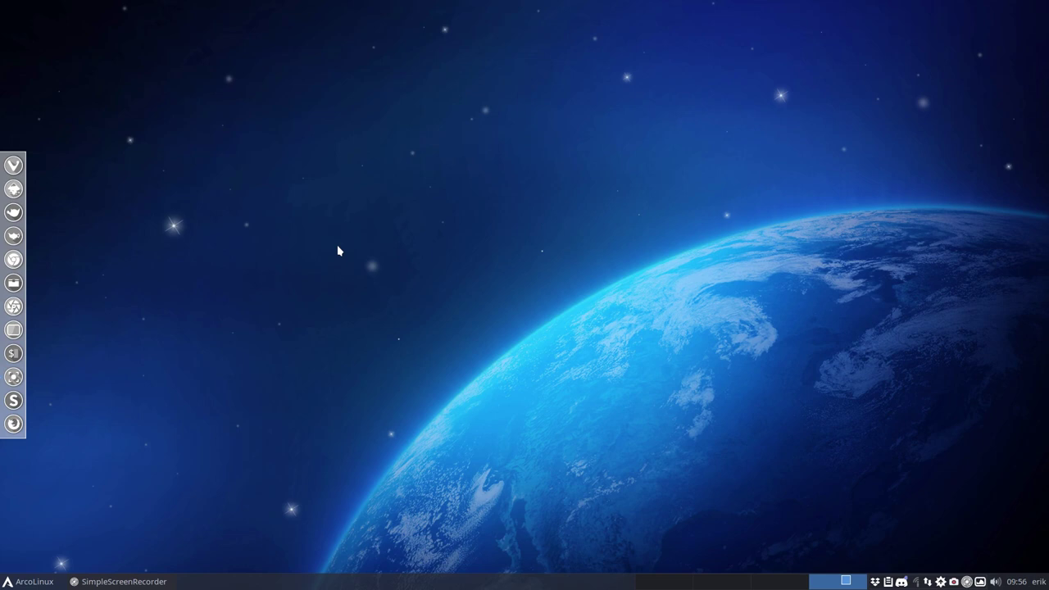
# Change the dock theme from Rainier to Numixx in Plank's Preferences.
pyautogui.rightClick(7, 262)
pyautogui.click(45, 315)
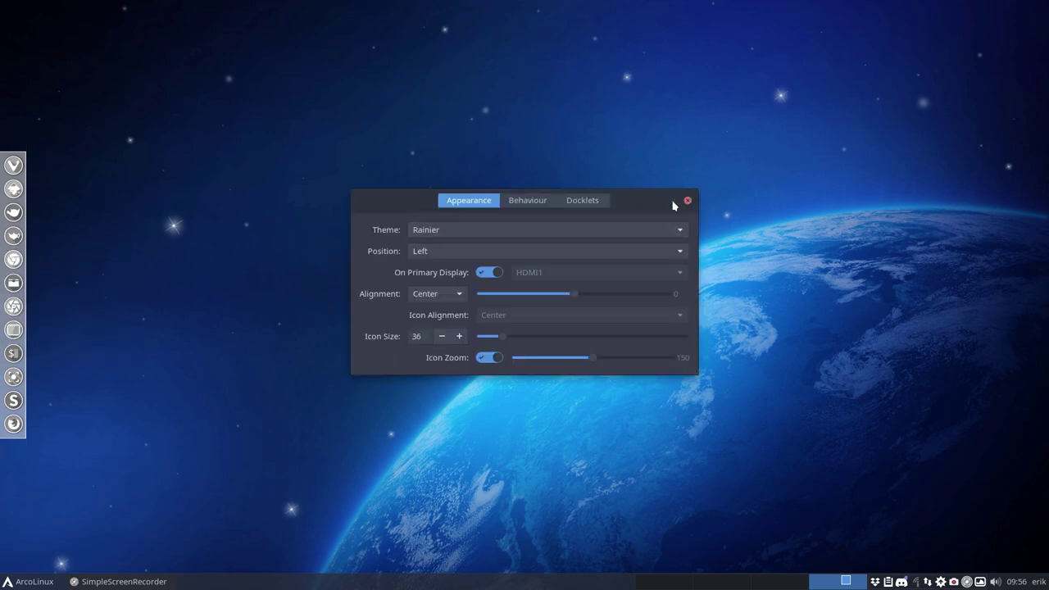
pyautogui.click(479, 232)
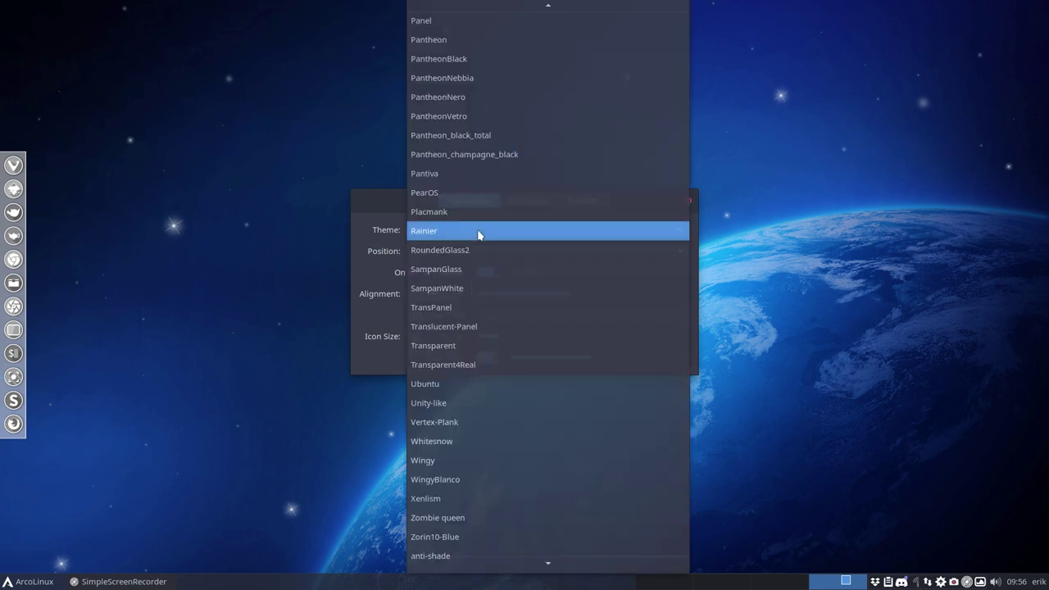
pyautogui.scroll(5, 479, 235)
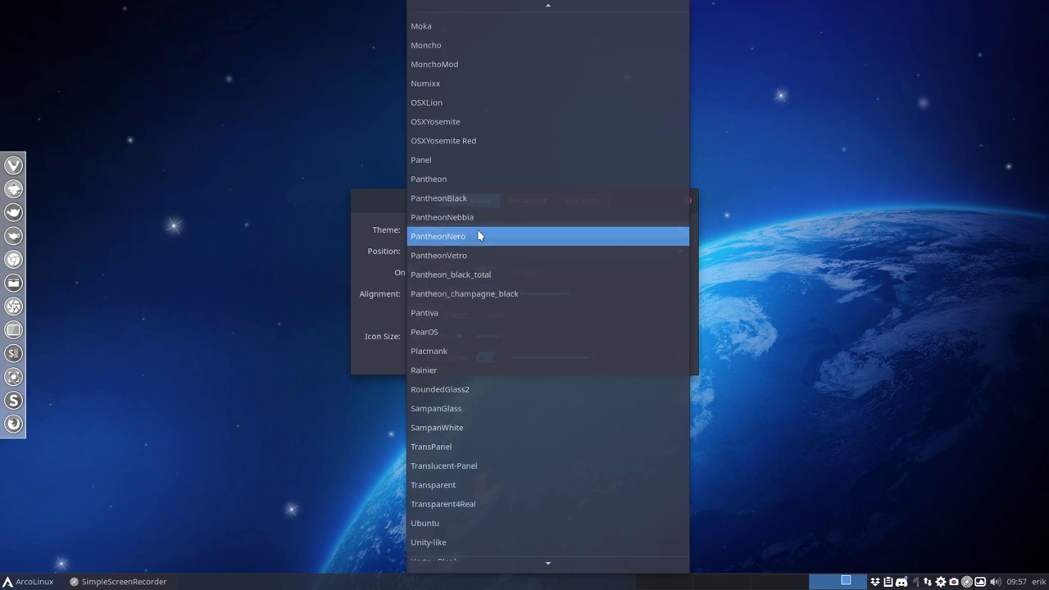
pyautogui.scroll(2, 478, 235)
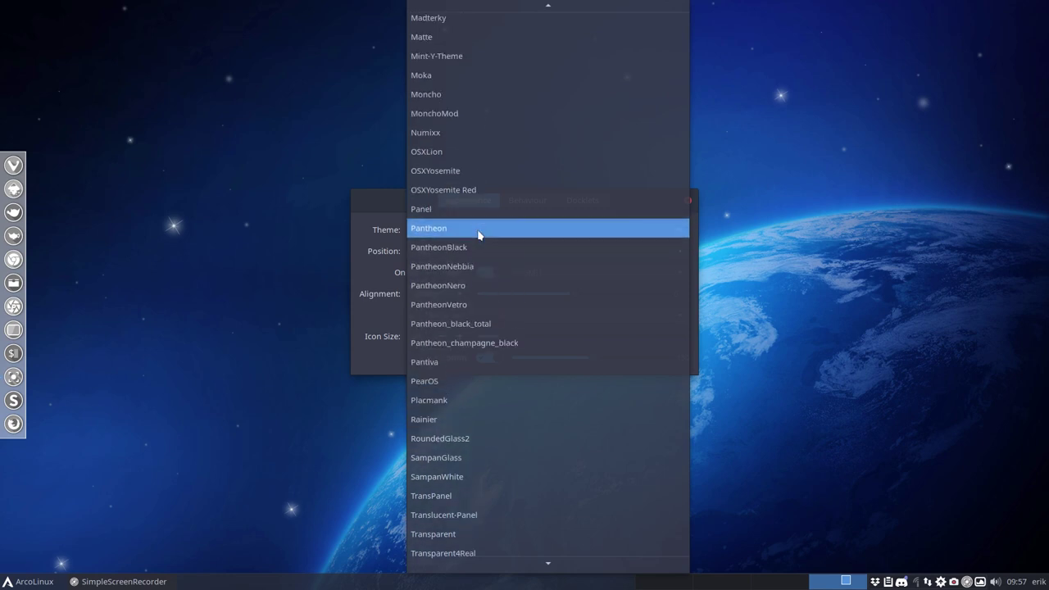
pyautogui.click(438, 136)
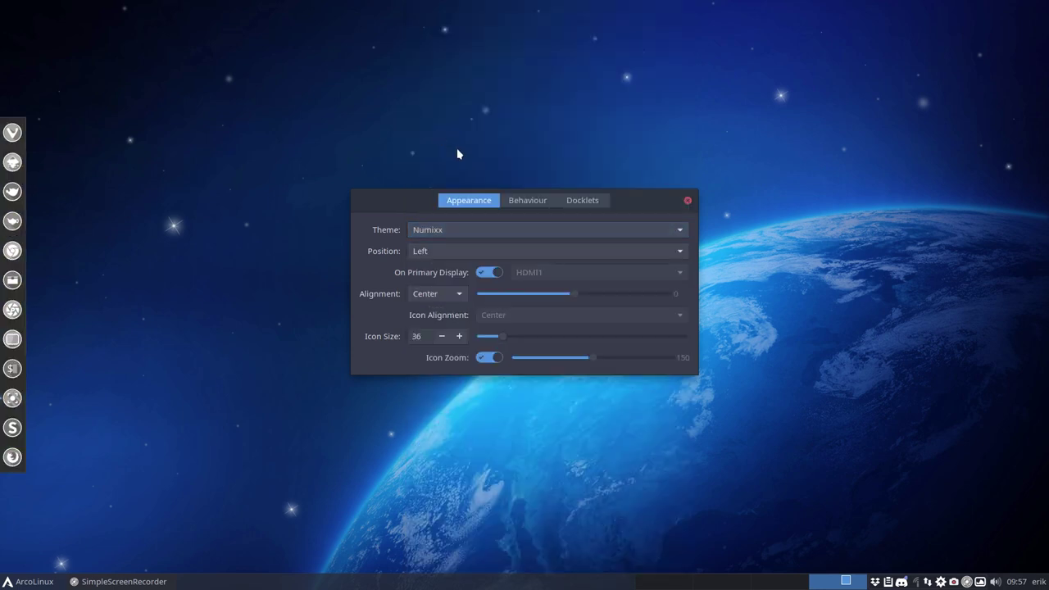
# Move the Plank preferences window up and right, then close it.
pyautogui.moveTo(402, 201); pyautogui.dragTo(515, 98)
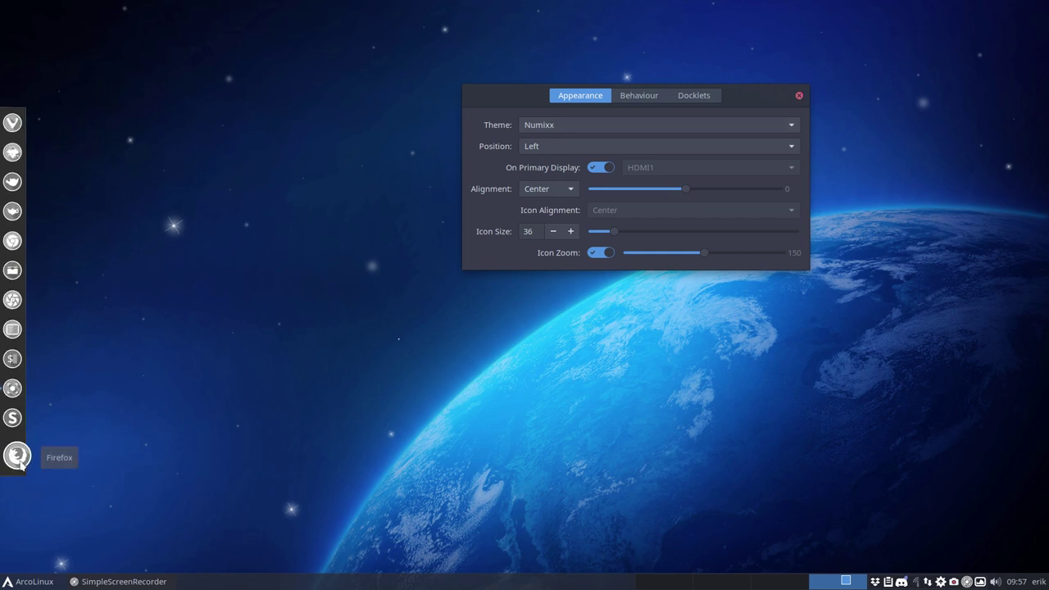
pyautogui.click(799, 97)
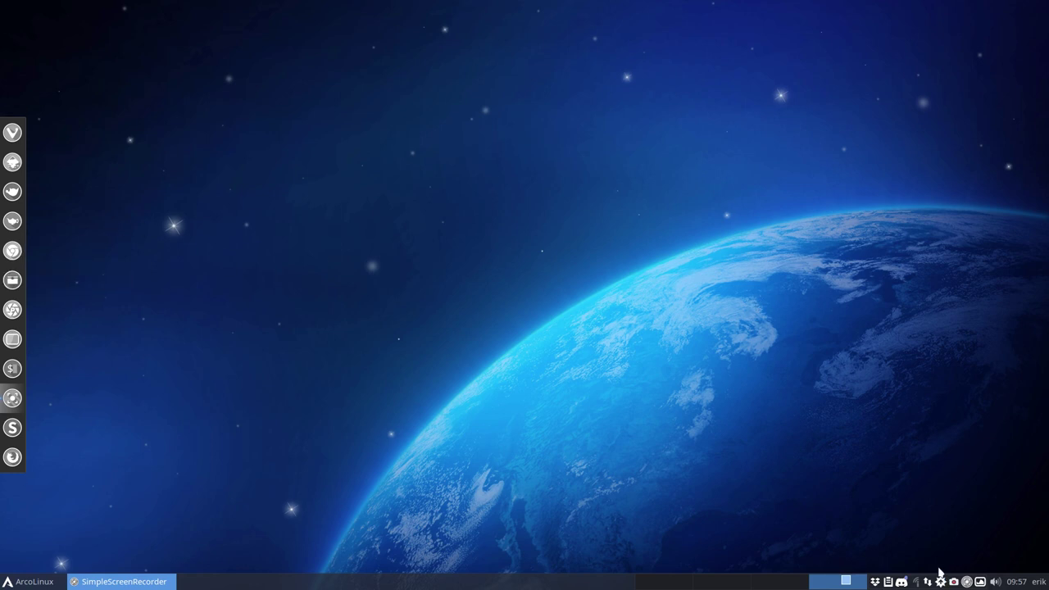
# Search Pamac for 'plank' and open the arcolinux-plank-themes-git package details.
pyautogui.click(506, 11)
pyautogui.click(117, 93)
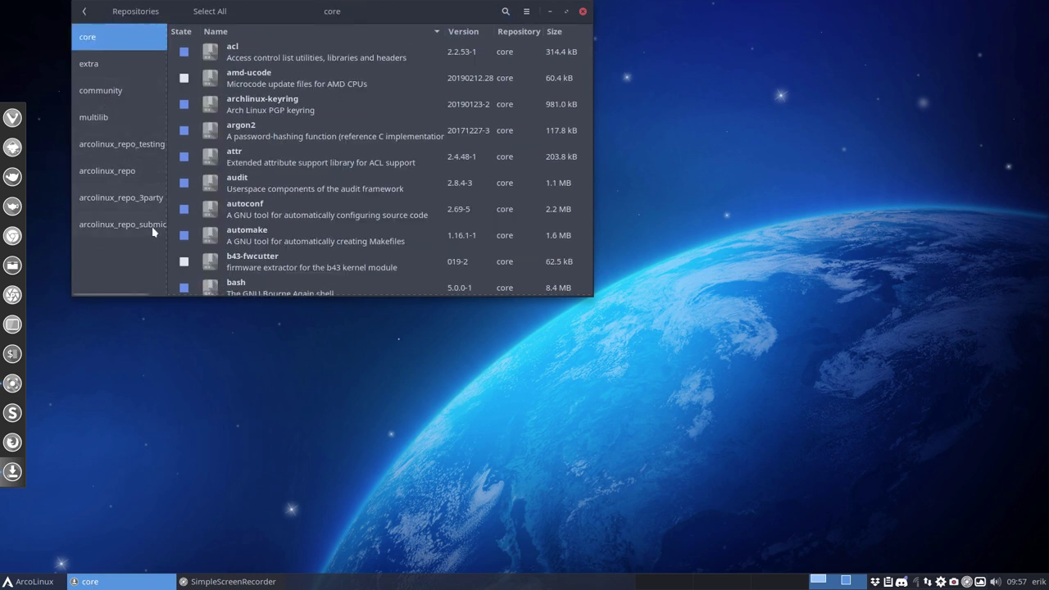
pyautogui.click(119, 173)
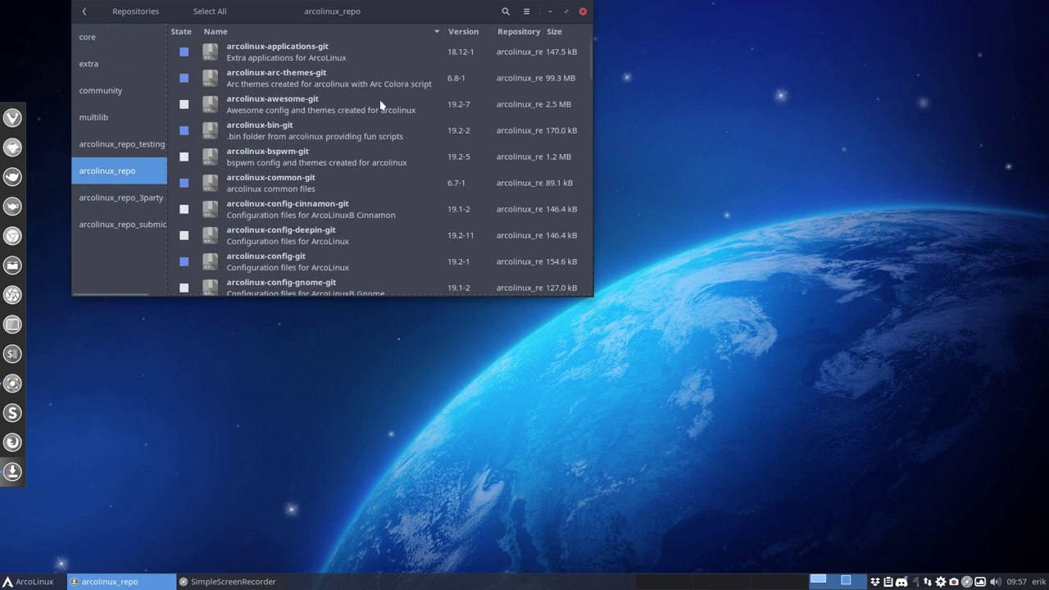
pyautogui.click(505, 11)
pyautogui.write('plank')
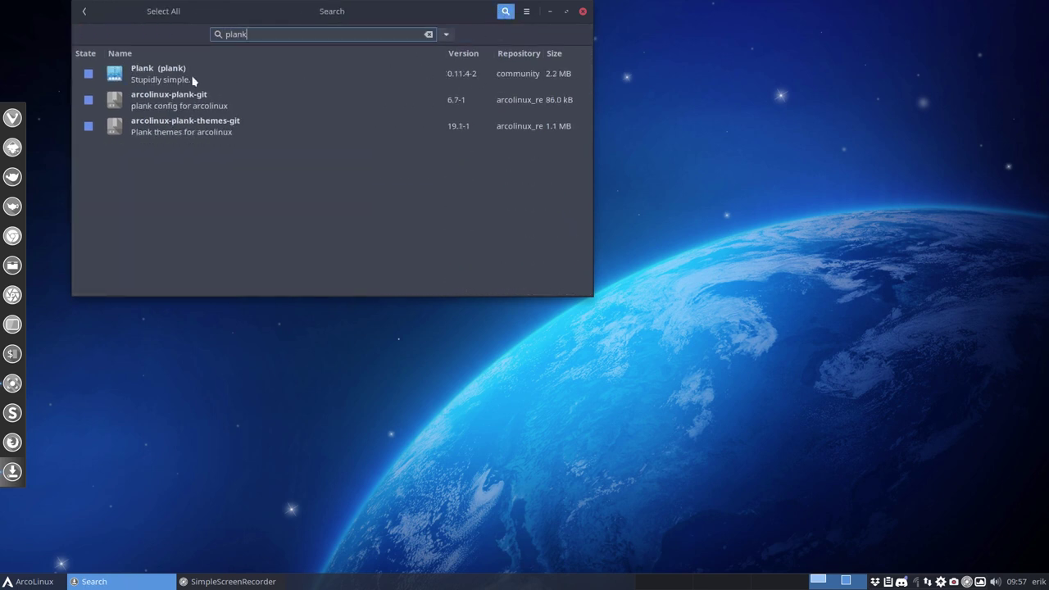
pyautogui.click(194, 80)
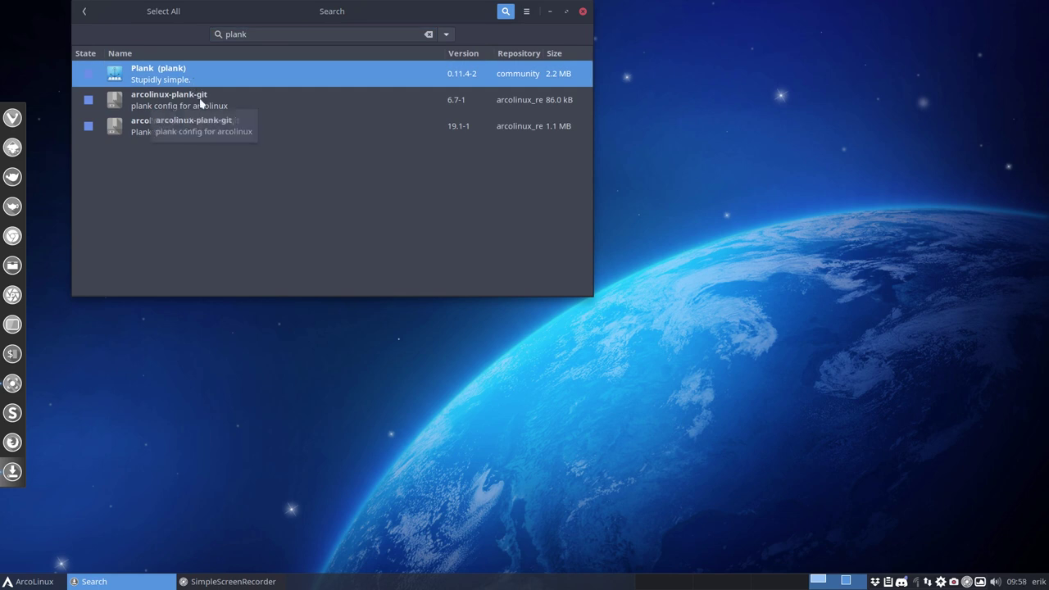
pyautogui.click(200, 101)
pyautogui.click(218, 123)
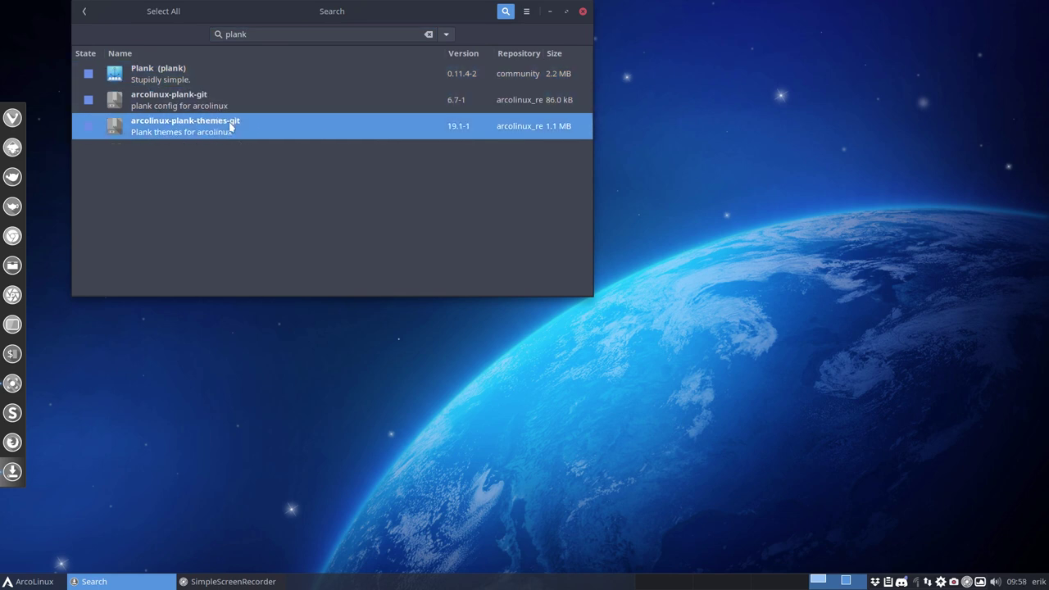
pyautogui.doubleClick(232, 125)
# Highlight the Numixx dock.theme and hover.theme paths in its Files list, then switch to an empty workspace.
pyautogui.click(149, 93)
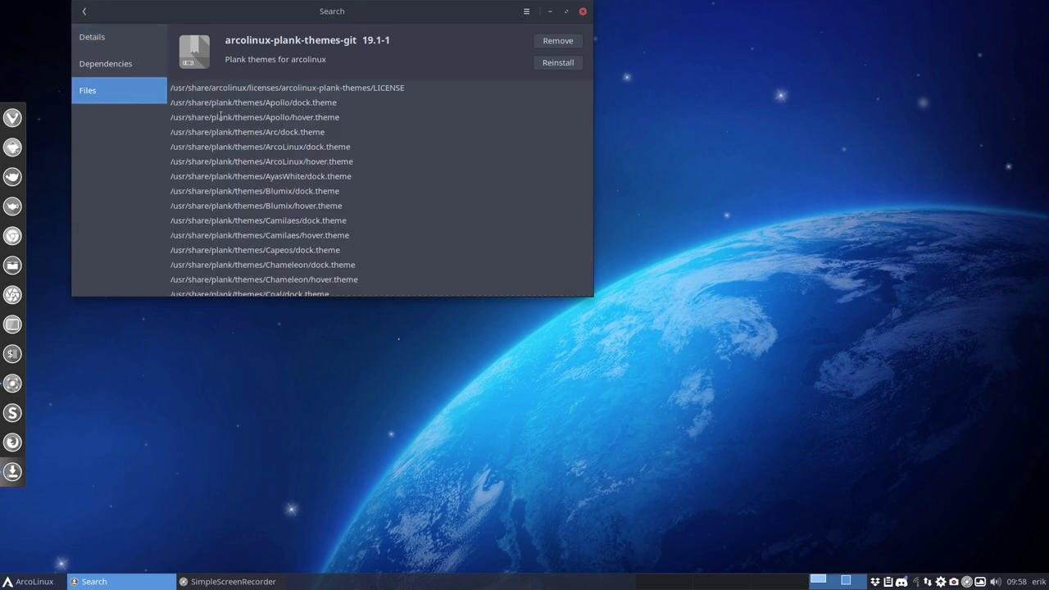
pyautogui.scroll(-1, 213, 160)
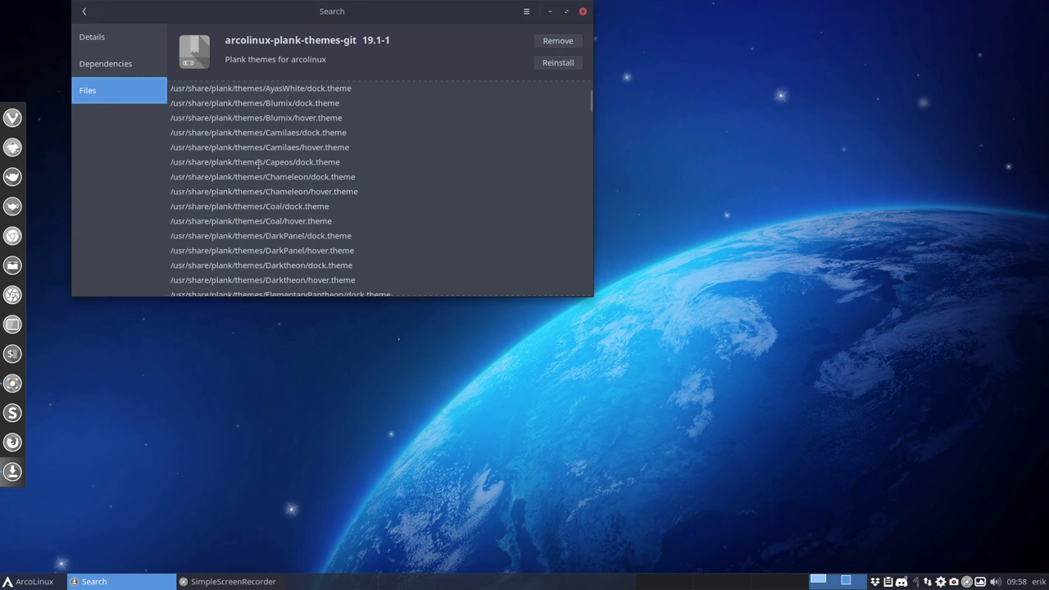
pyautogui.scroll(-15, 279, 185)
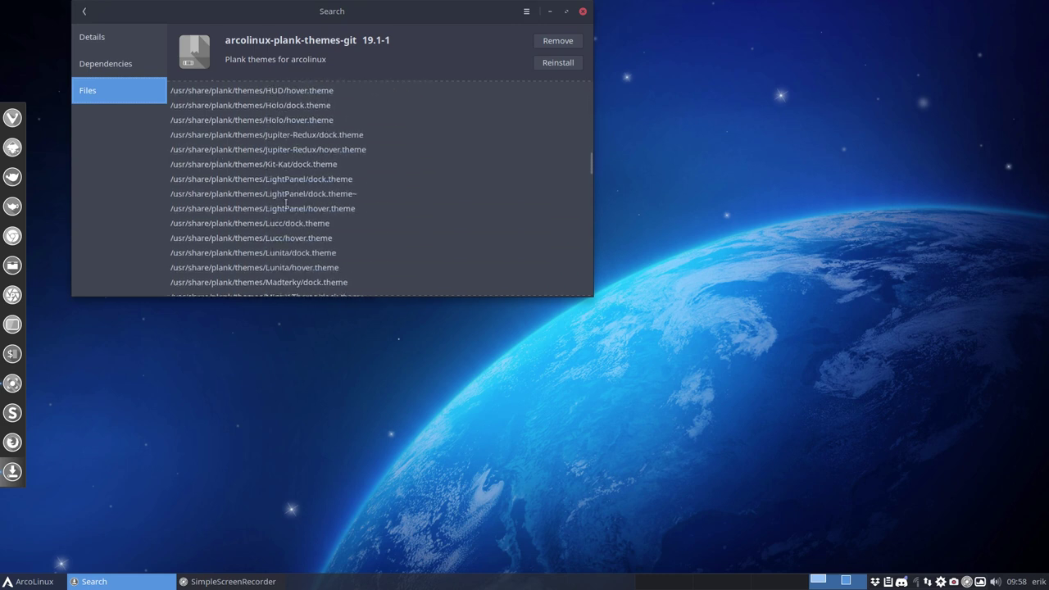
pyautogui.scroll(-3, 286, 203)
pyautogui.scroll(-2, 286, 203)
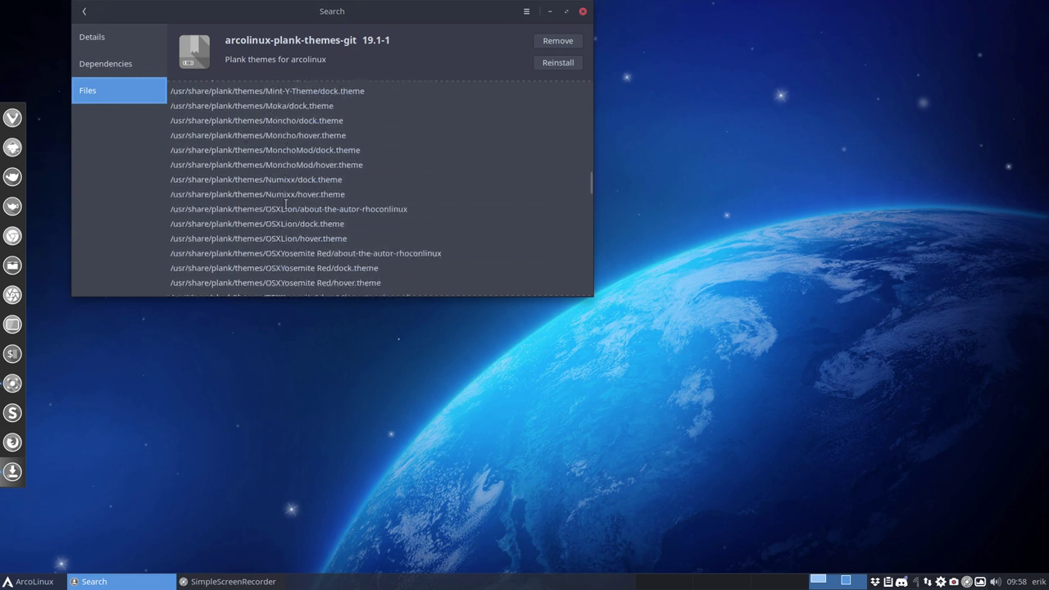
pyautogui.moveTo(345, 188); pyautogui.dragTo(164, 181)
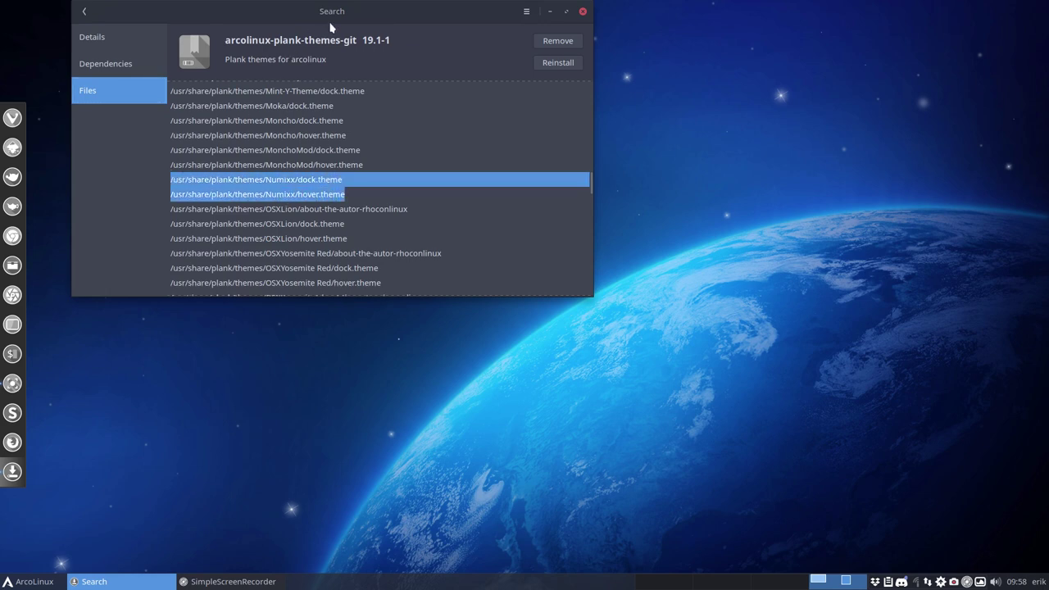
pyautogui.hotkey('ctrl', 'alt', 'Right')
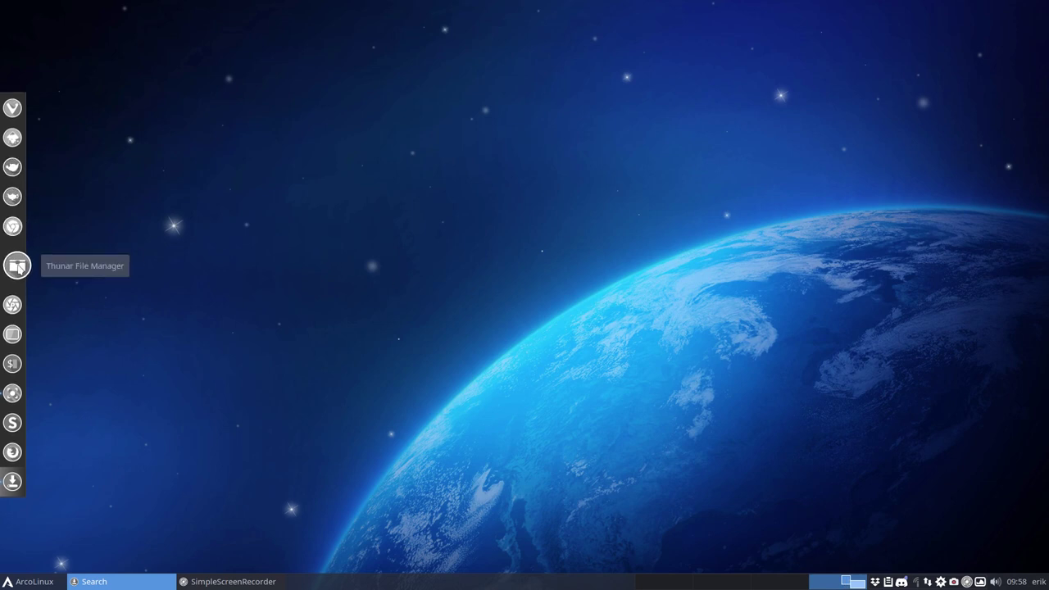
# Browse Thunar from File System to /usr/share/plank/themes and select the Numixx folder.
pyautogui.click(16, 265)
pyautogui.click(65, 80)
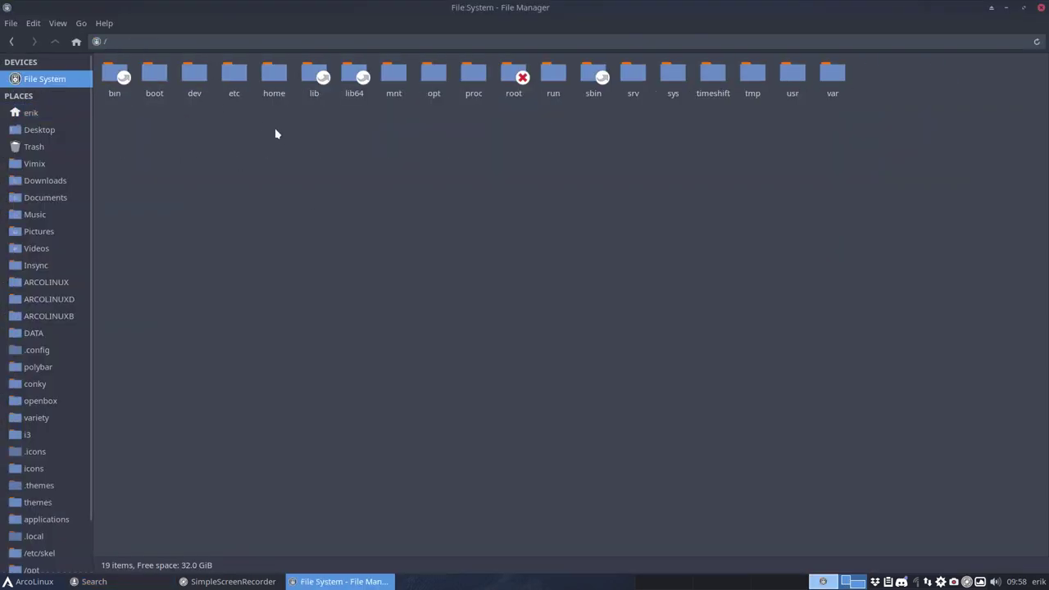
pyautogui.doubleClick(792, 72)
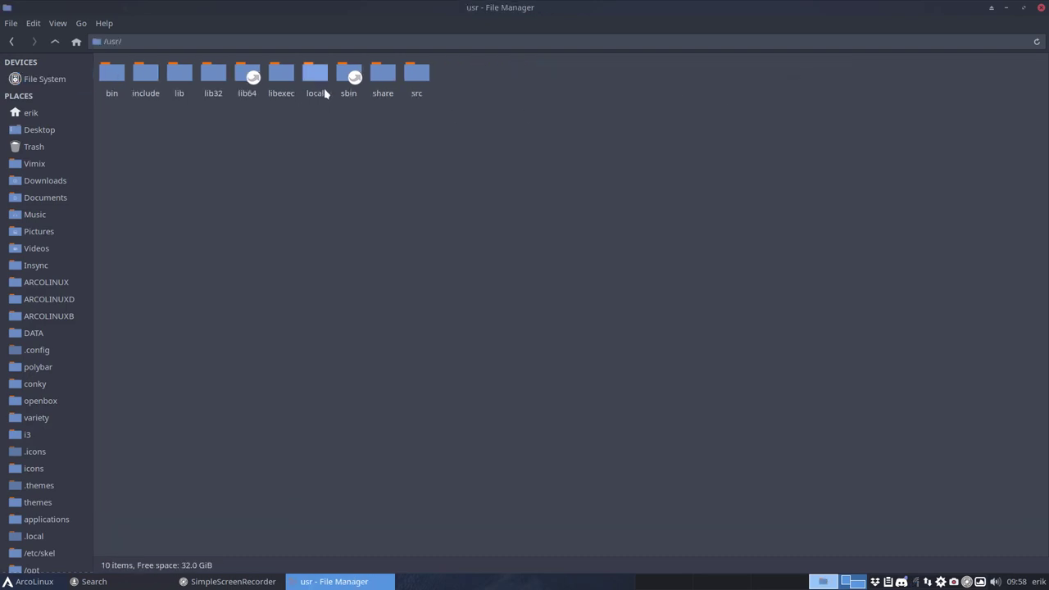
pyautogui.doubleClick(382, 74)
pyautogui.write('pl')
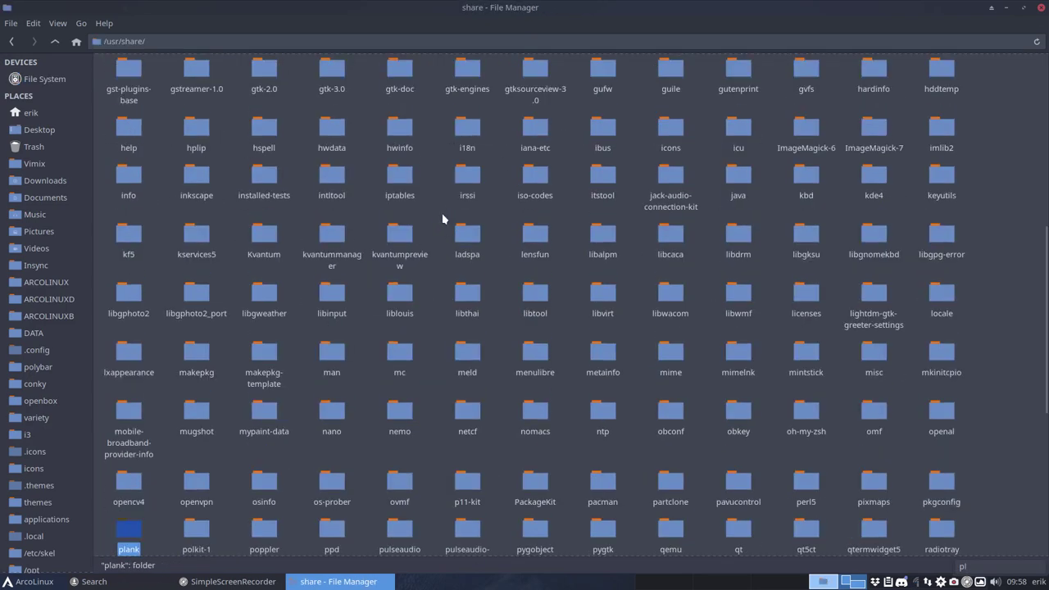
pyautogui.write('ank')
pyautogui.press('Return')
pyautogui.press('Down')
pyautogui.press('Return')
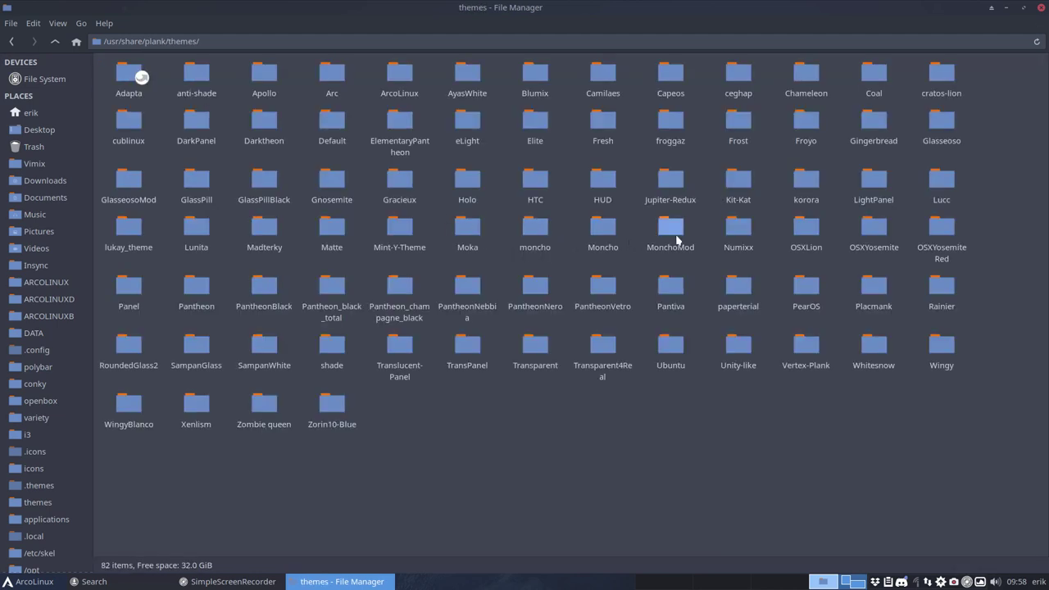
pyautogui.click(736, 233)
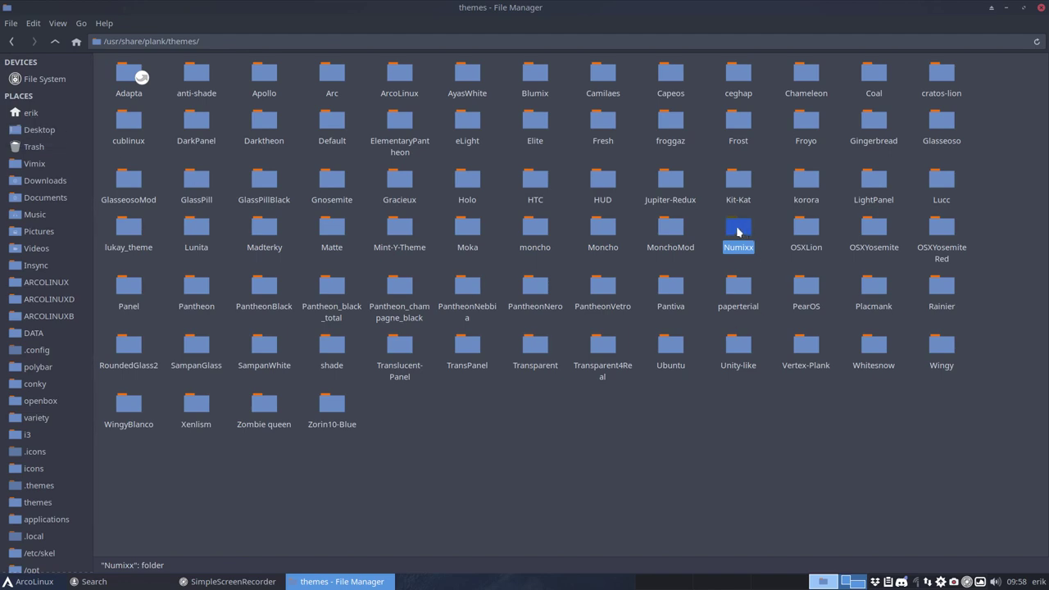
# Open the Numixx folder and reopen it with Open folder as root, entering the password.
pyautogui.doubleClick(738, 229)
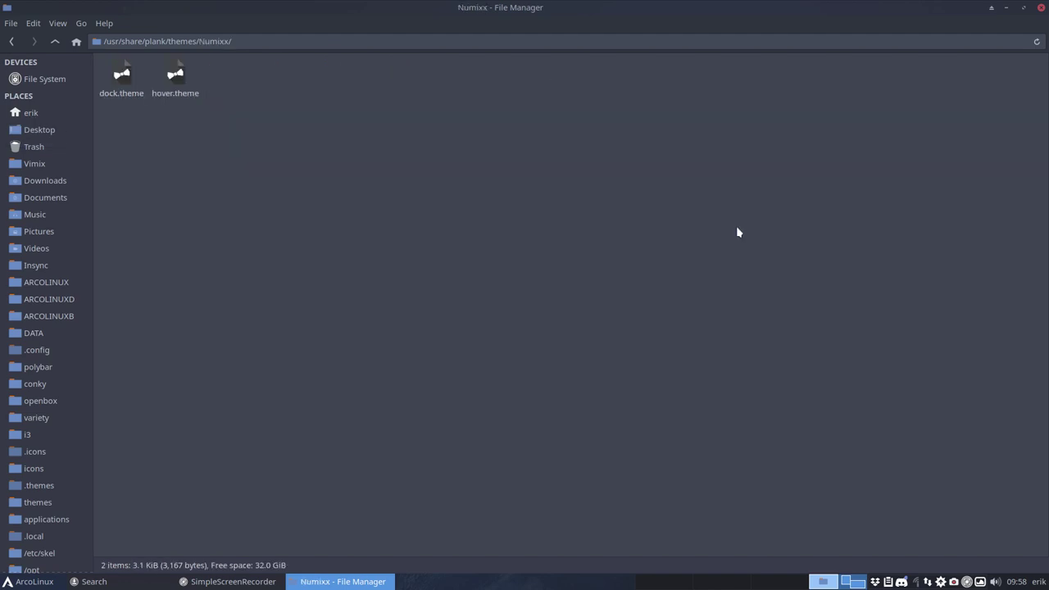
pyautogui.rightClick(328, 171)
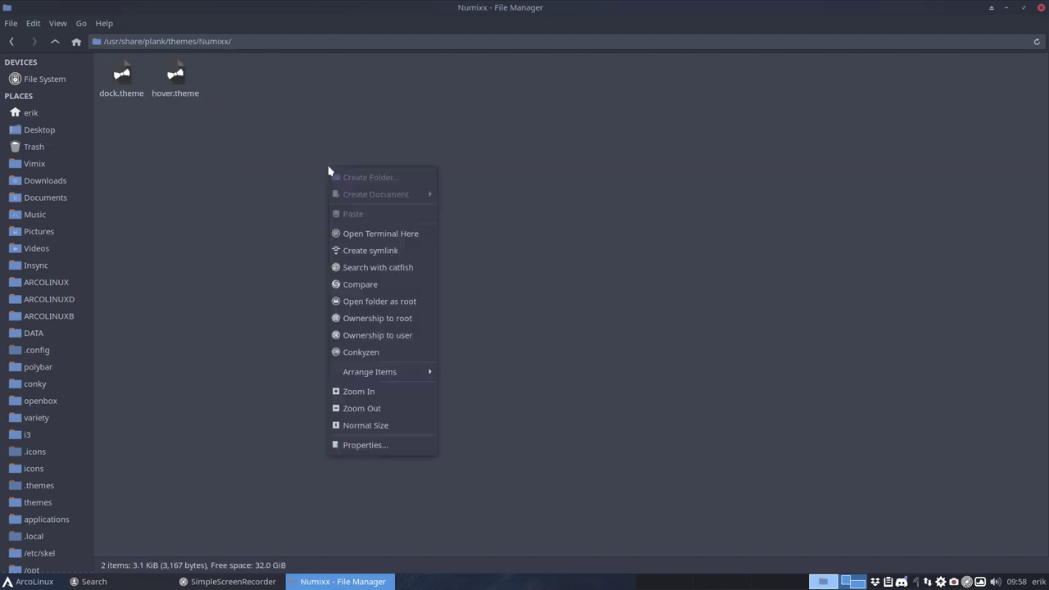
pyautogui.click(412, 303)
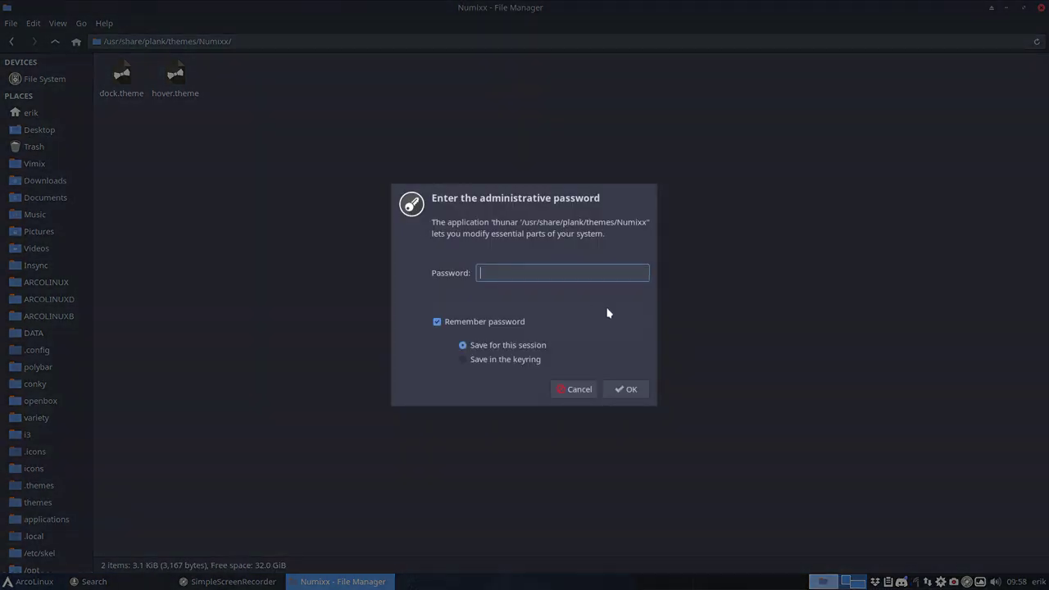
pyautogui.press('Return')
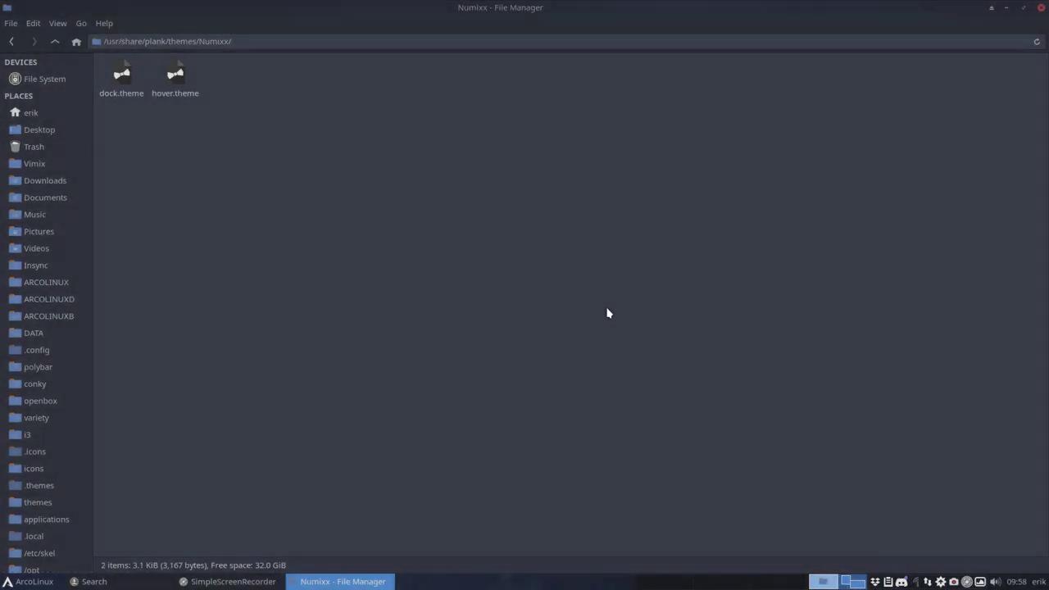
# Minimize the regular Thunar window, reposition the root window, and select dock.theme.
pyautogui.click(1007, 8)
pyautogui.moveTo(560, 157); pyautogui.dragTo(725, 62)
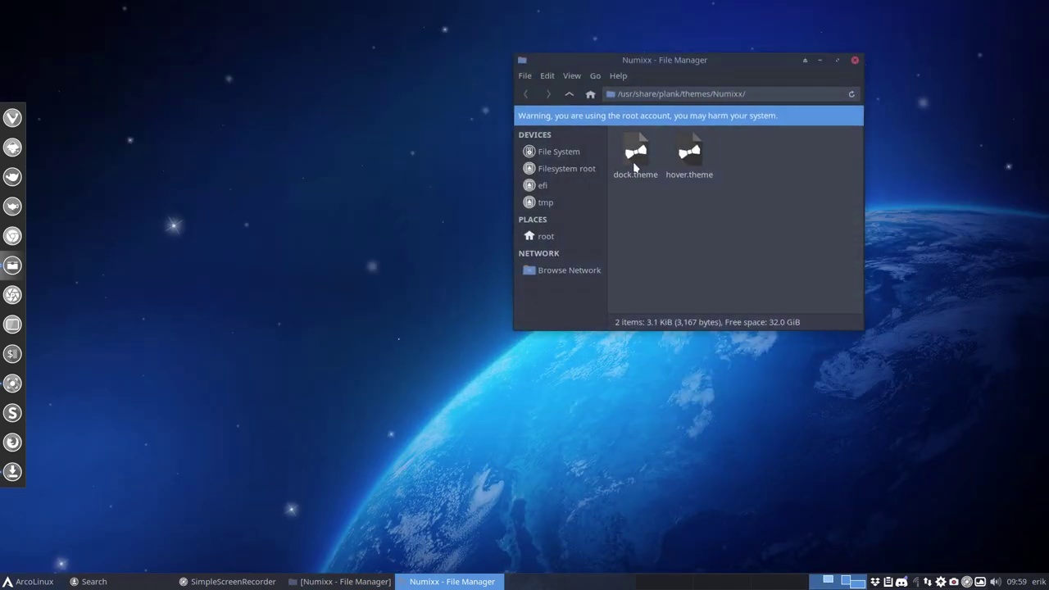
pyautogui.click(635, 154)
pyautogui.click(691, 158)
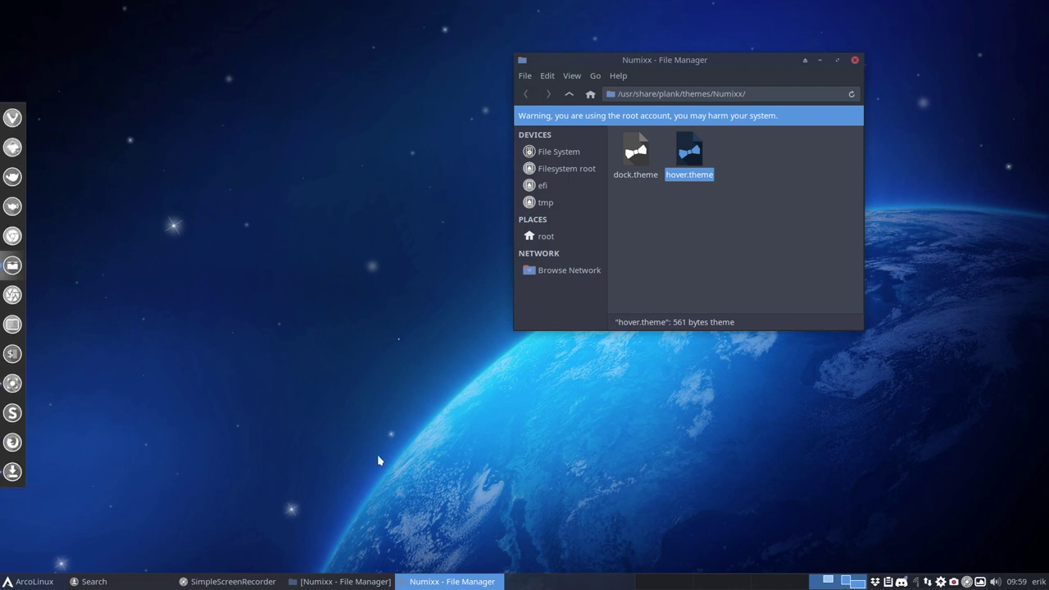
pyautogui.click(699, 227)
pyautogui.click(641, 148)
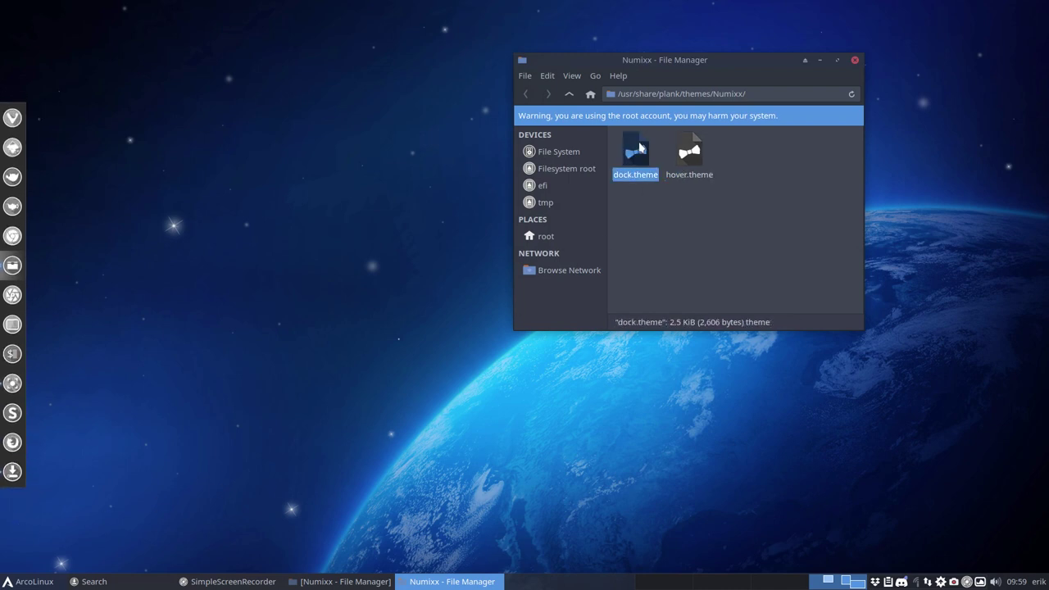
# Open dock.theme in Sublime Text, maximize it, then close Sublime Text.
pyautogui.doubleClick(640, 147)
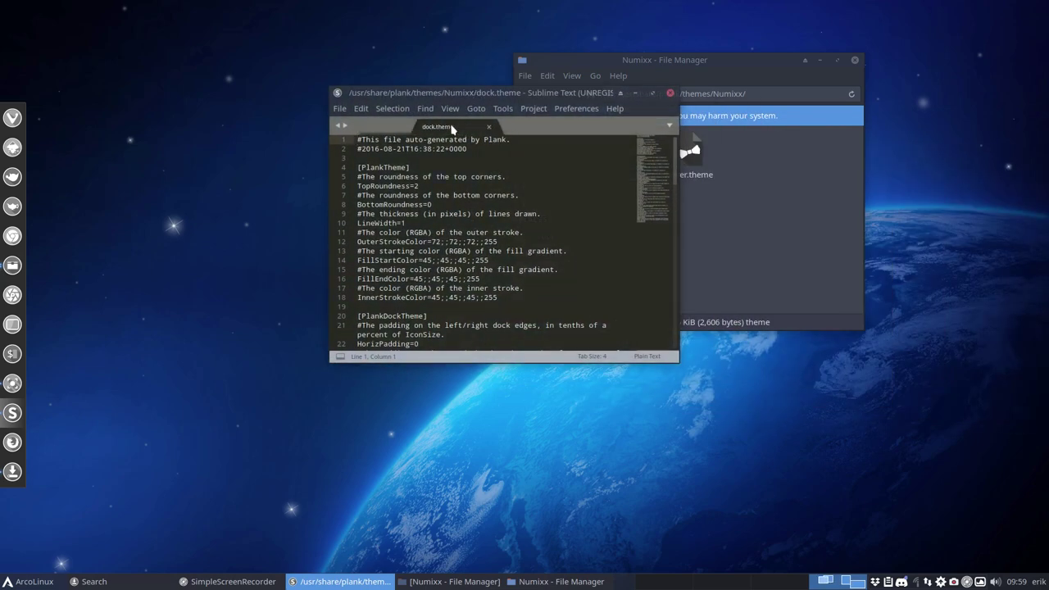
pyautogui.doubleClick(491, 92)
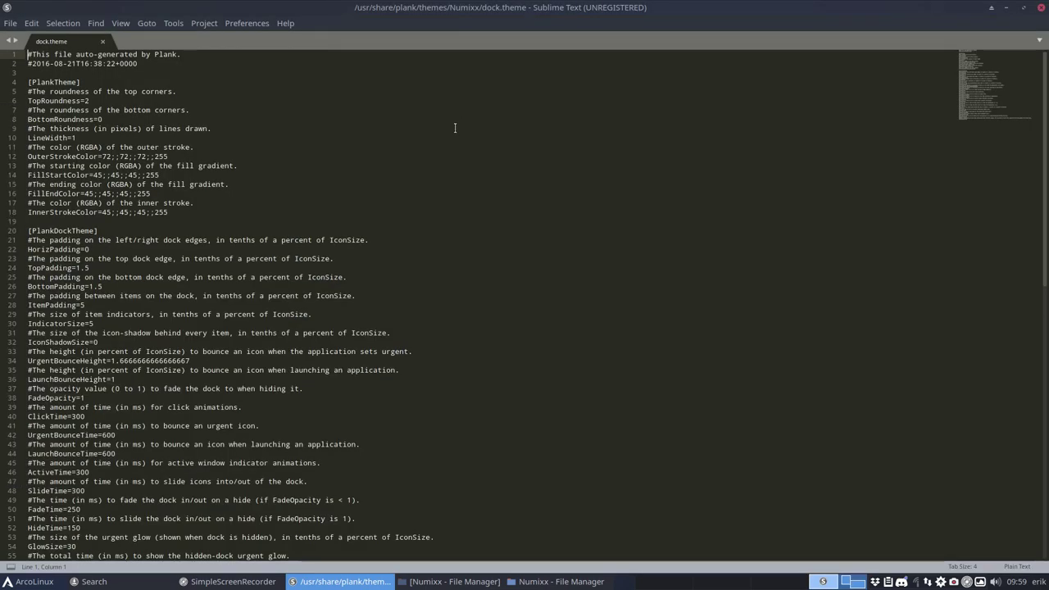
pyautogui.click(1042, 6)
# Reopen dock.theme in Atom through the Open With menu.
pyautogui.rightClick(637, 159)
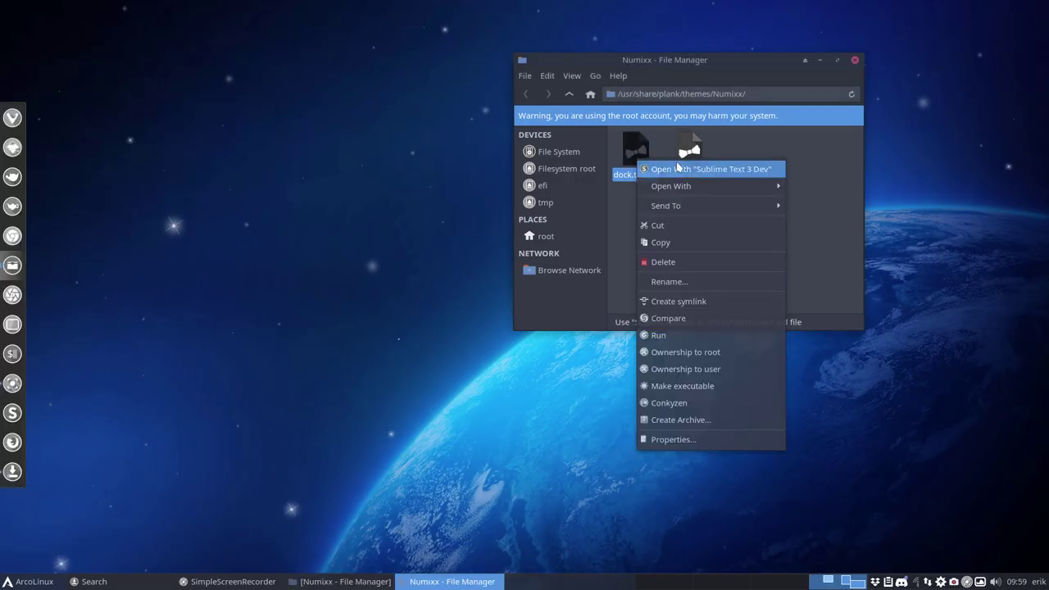
pyautogui.moveTo(738, 187)
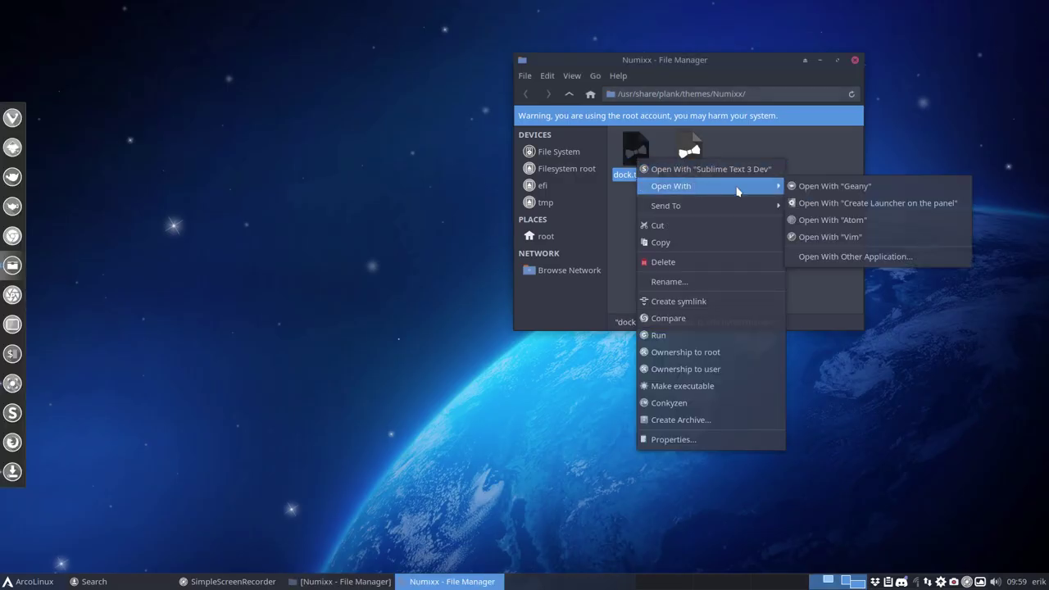
pyautogui.click(833, 221)
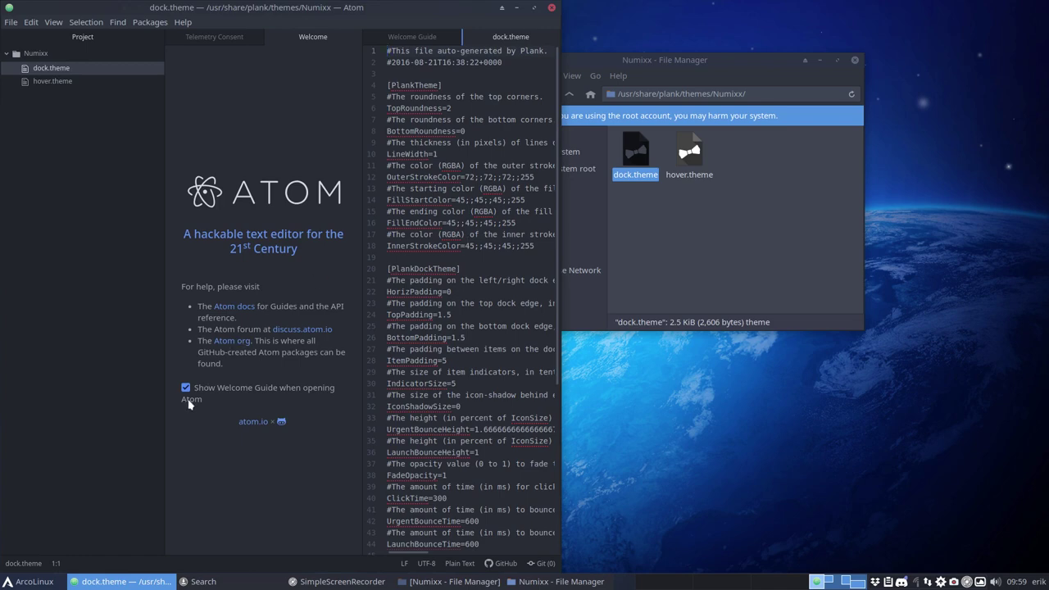
# Turn off the welcome guide at startup, close the Welcome, Telemetry and Guide tabs, and maximize Atom.
pyautogui.click(186, 388)
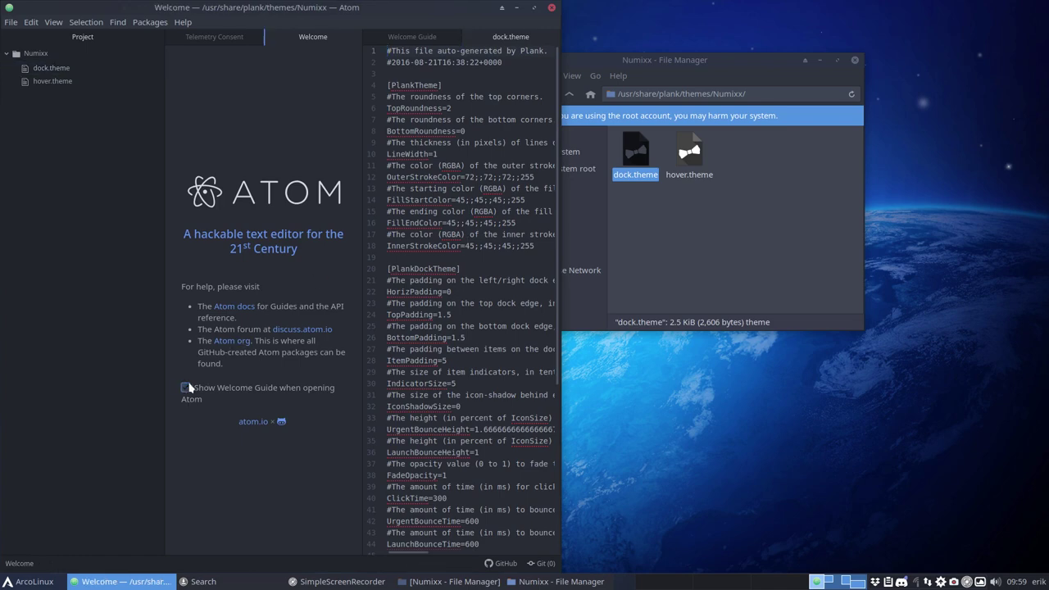
pyautogui.click(354, 36)
pyautogui.click(272, 393)
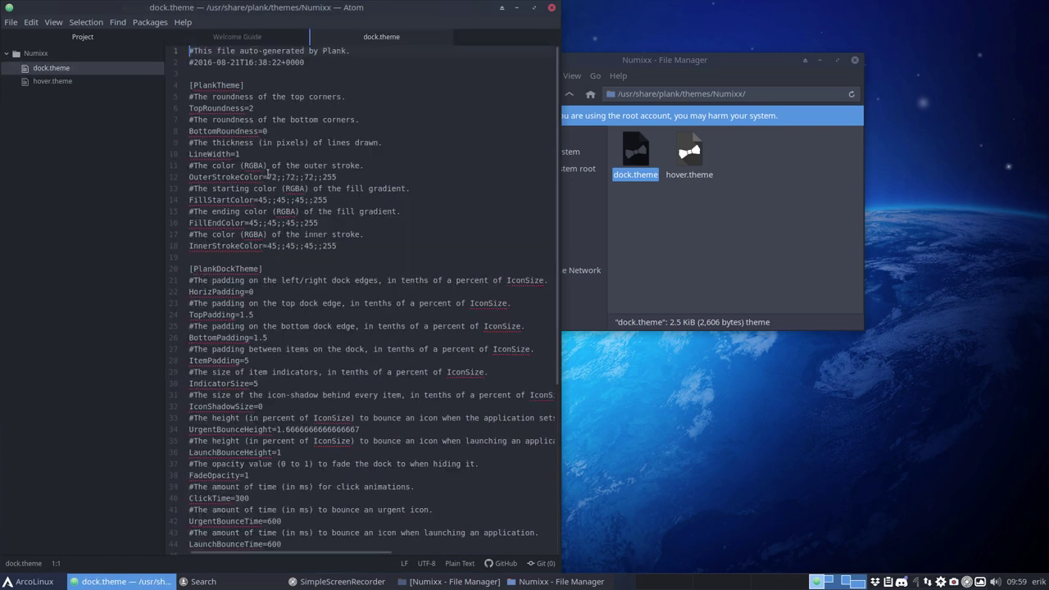
pyautogui.click(292, 39)
pyautogui.click(300, 37)
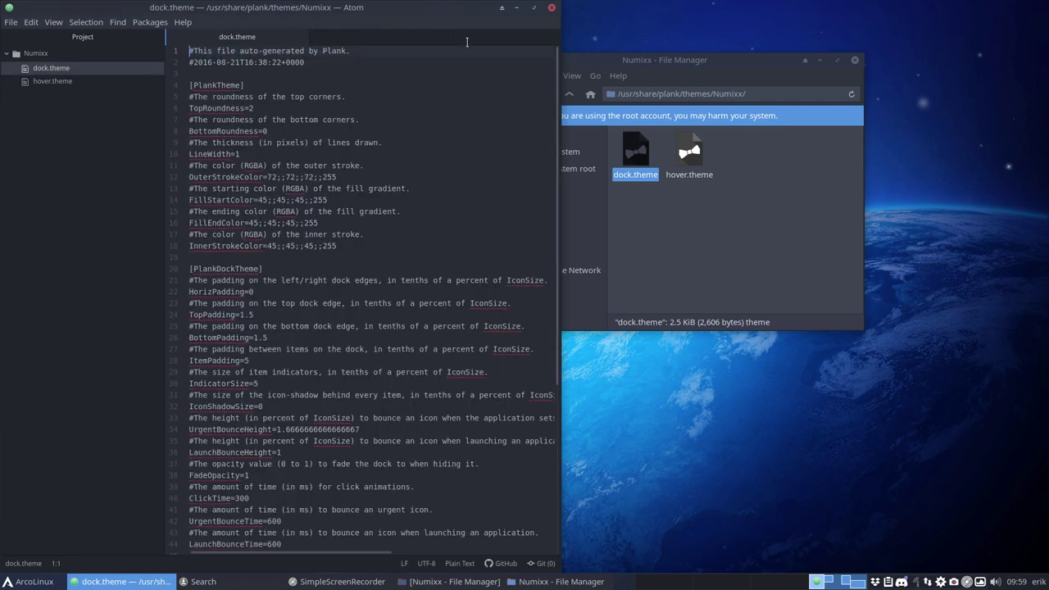
pyautogui.click(534, 7)
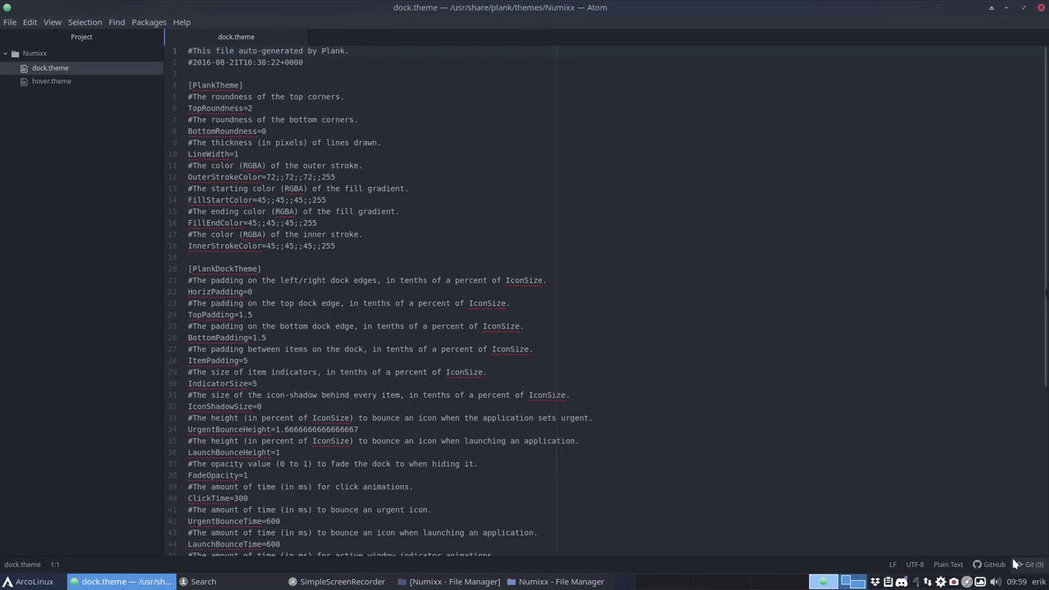
# Set dock.theme's grammar to Perl and look over the comment on line 51.
pyautogui.click(948, 565)
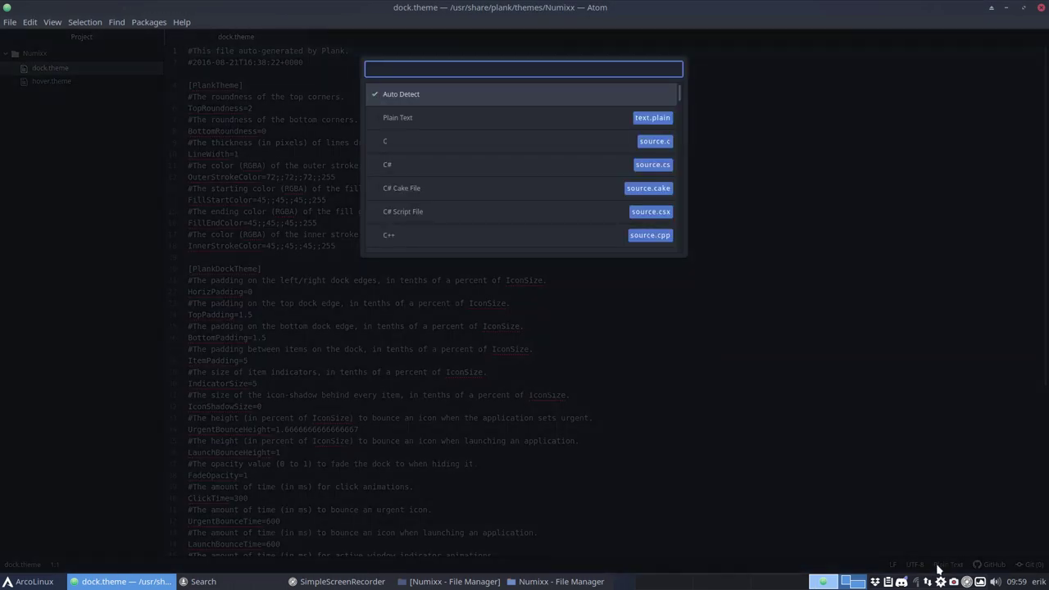
pyautogui.write('per')
pyautogui.press('Return')
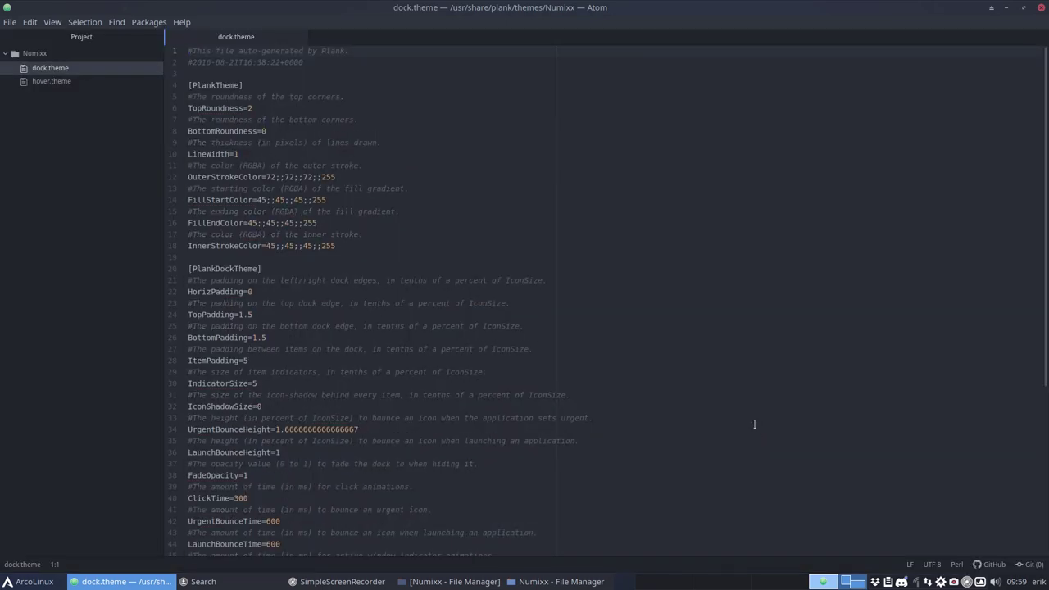
pyautogui.scroll(-5, 301, 371)
pyautogui.scroll(-3, 301, 371)
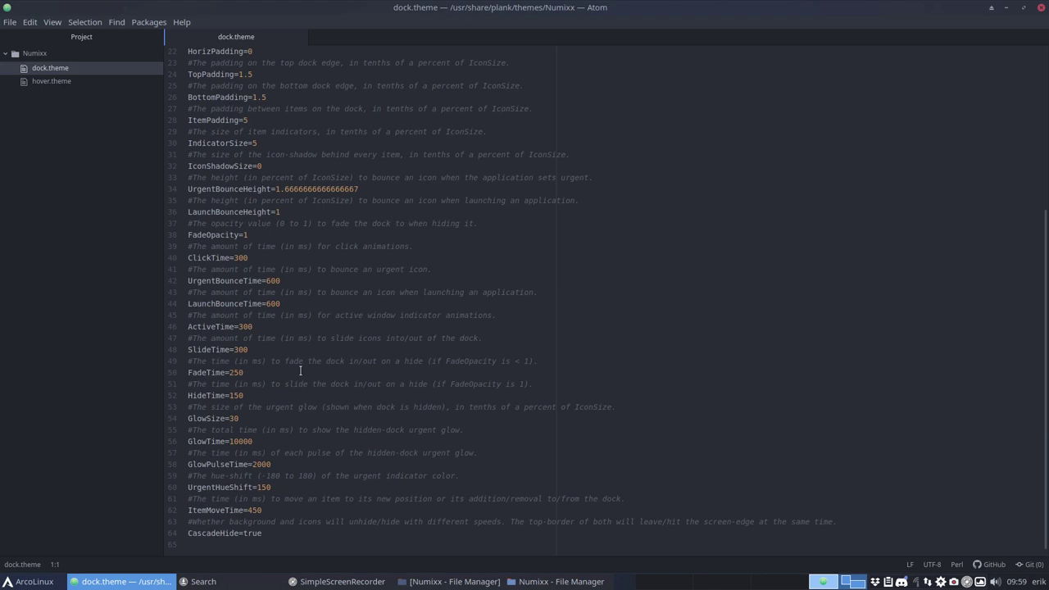
pyautogui.moveTo(531, 385); pyautogui.dragTo(177, 385)
pyautogui.click(410, 383)
# Enlarge the editor font with Ctrl+= and restore the Atom window down-right.
pyautogui.hotkey('ctrl', '=')
pyautogui.hotkey('ctrl', '=')
pyautogui.hotkey('ctrl', '=')
pyautogui.hotkey('ctrl', '=')
pyautogui.hotkey('ctrl', '=')
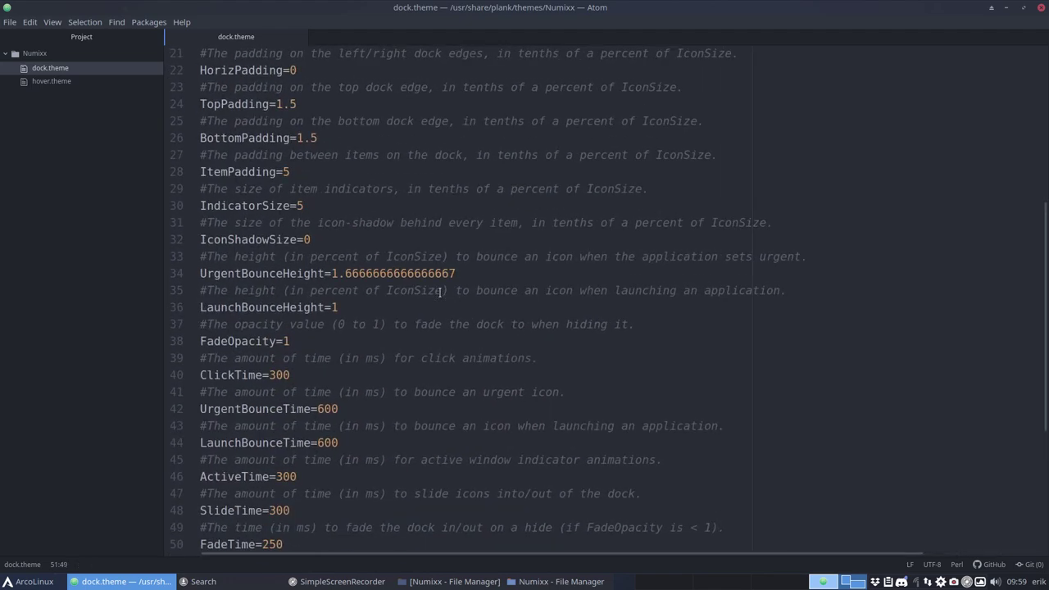
pyautogui.scroll(4, 440, 292)
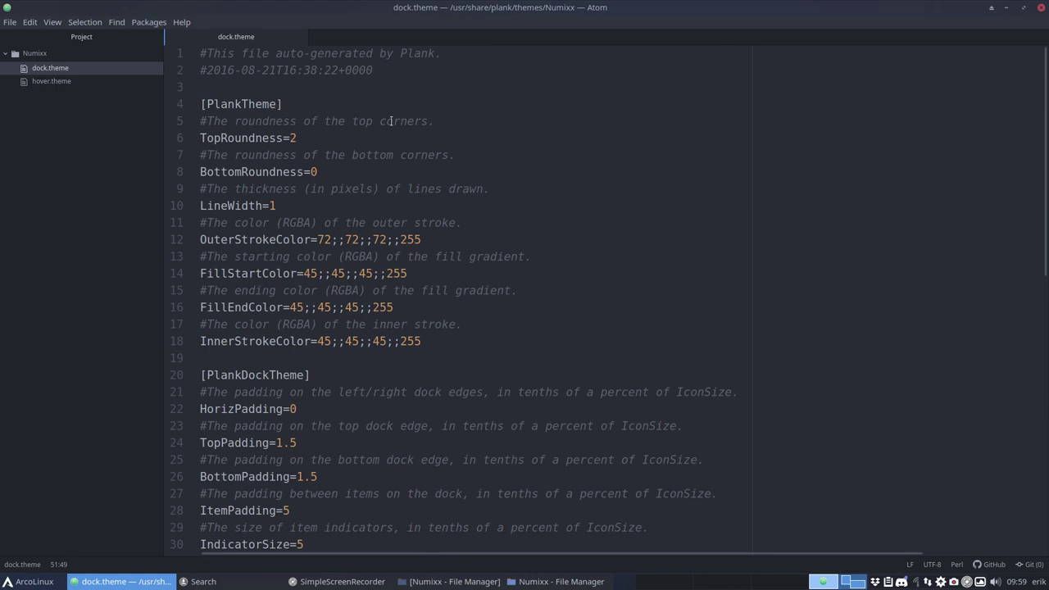
pyautogui.moveTo(464, 11); pyautogui.dragTo(727, 162)
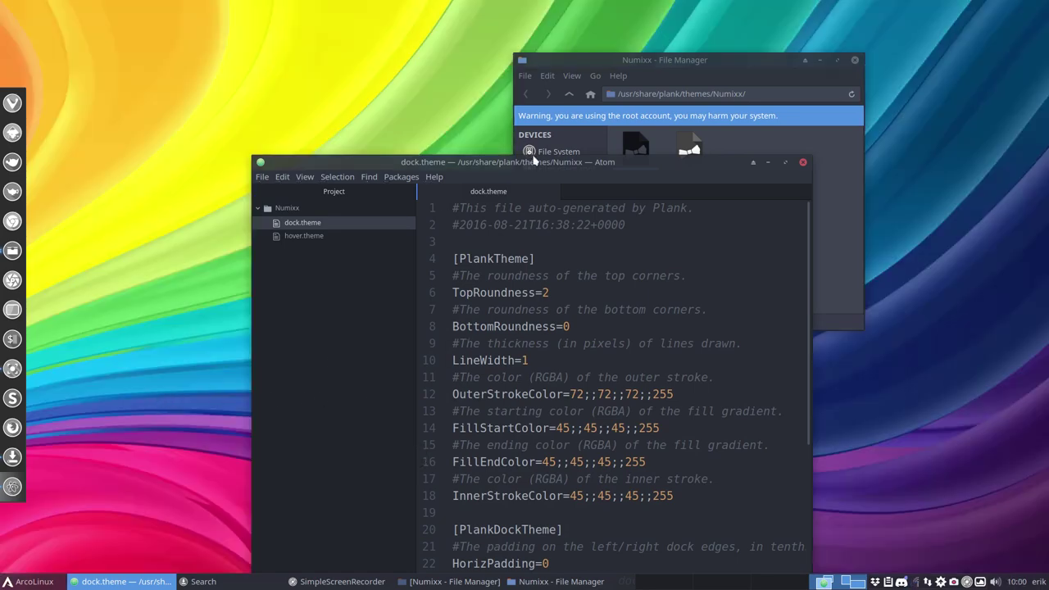
# Drag the restored Atom window from the lower right up toward the top-left.
pyautogui.moveTo(535, 162); pyautogui.dragTo(502, 26)
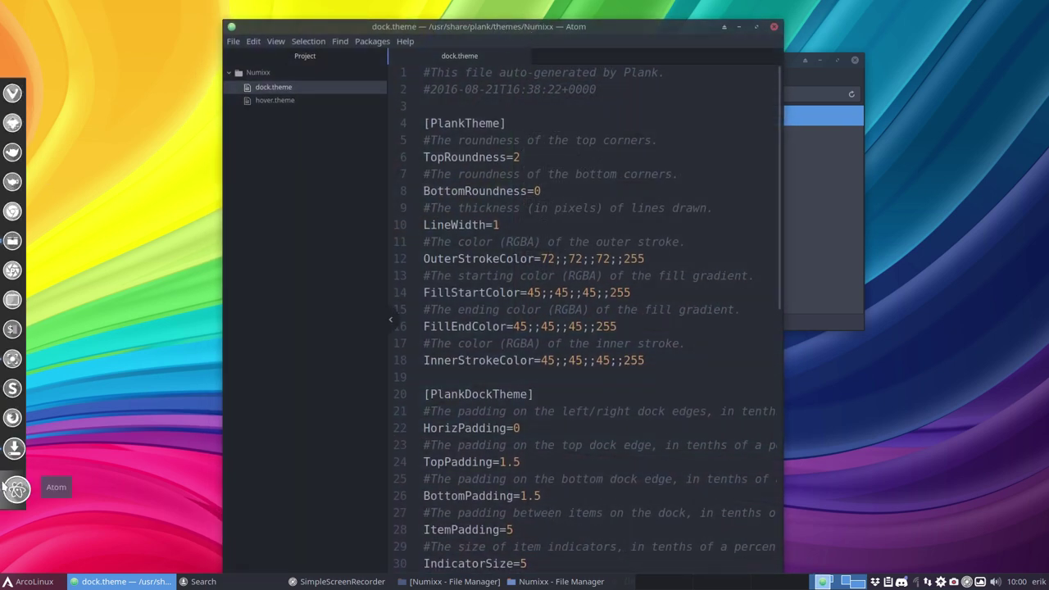
# Open hover.theme in a new tab, maximize Atom, and set its grammar to Perl.
pyautogui.click(286, 101)
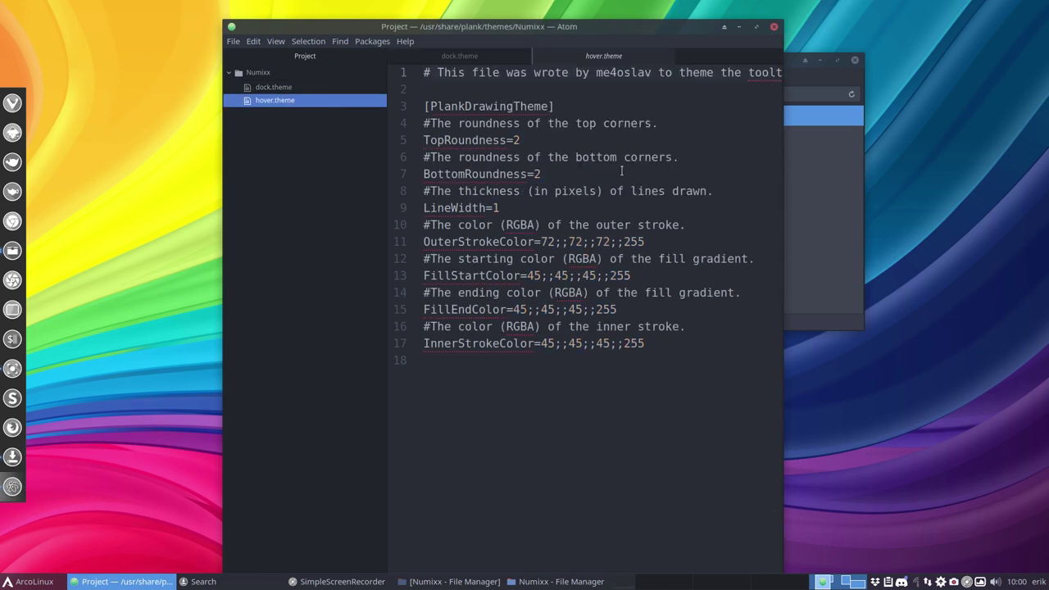
pyautogui.doubleClick(644, 33)
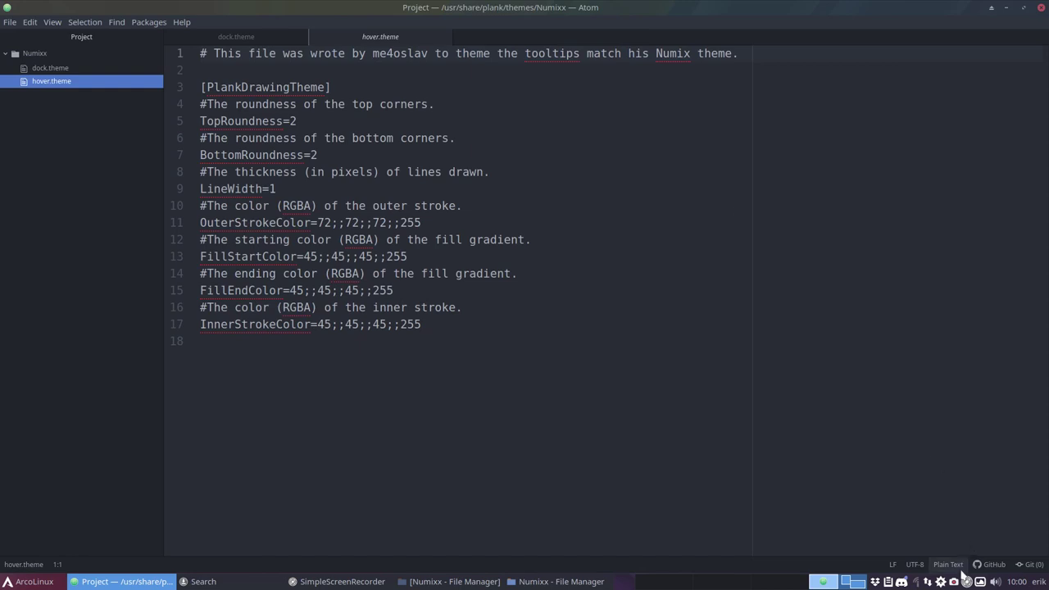
pyautogui.click(948, 564)
pyautogui.write('p')
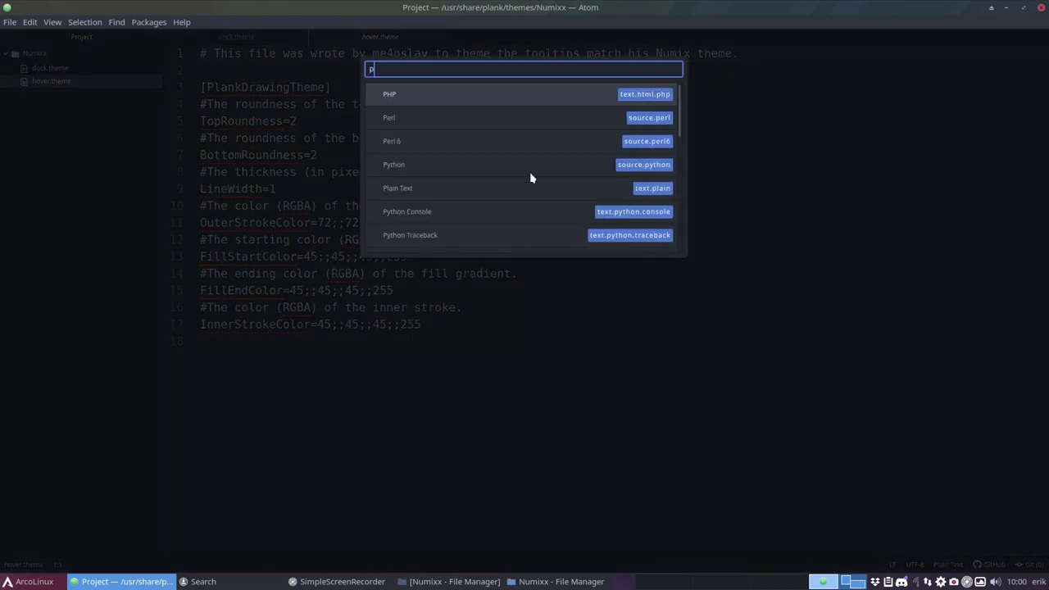
pyautogui.write('erlm')
pyautogui.press('BackSpace')
pyautogui.press('Return')
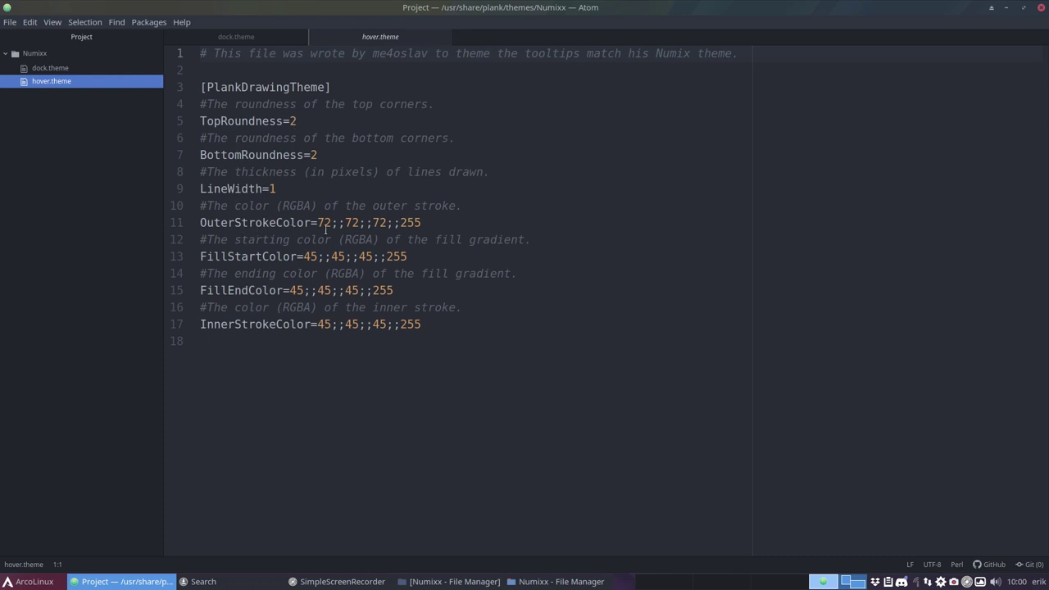
# Select the alpha value 255 on line 11 of hover.theme.
pyautogui.doubleClick(413, 223)
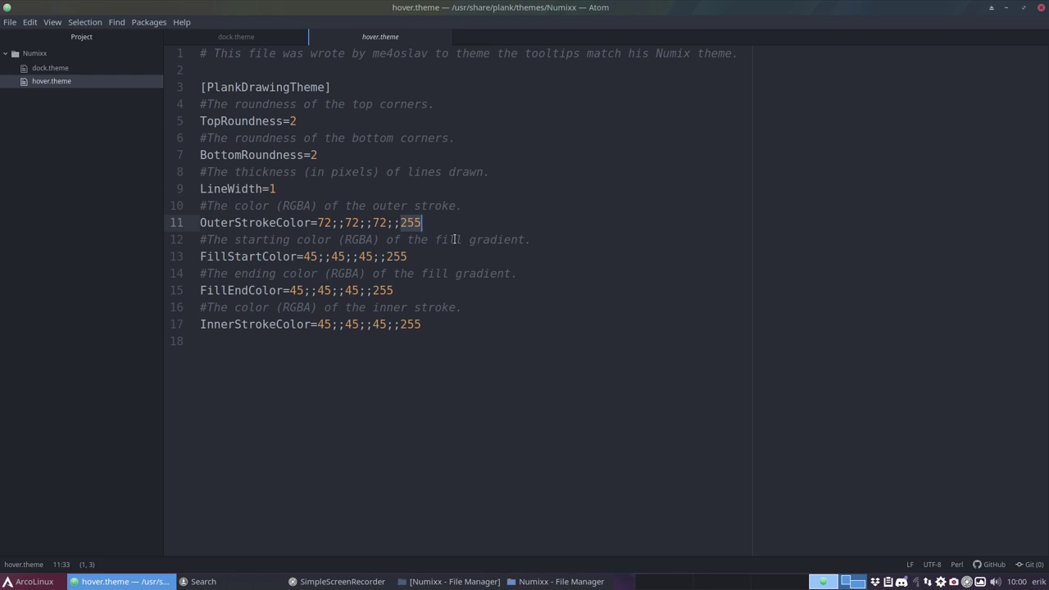
pyautogui.click(401, 223)
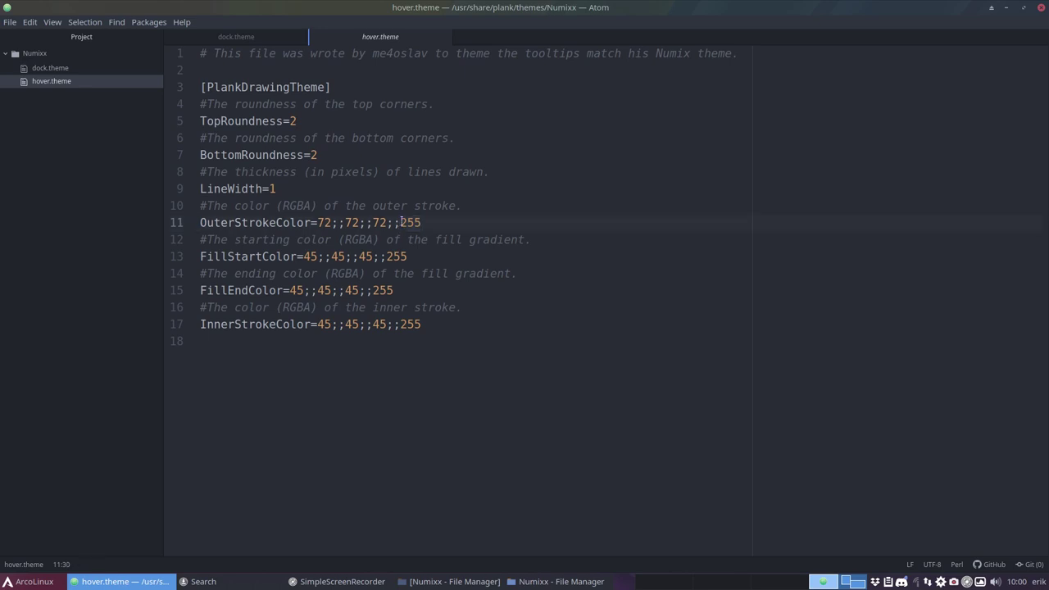
pyautogui.moveTo(401, 223); pyautogui.dragTo(420, 222)
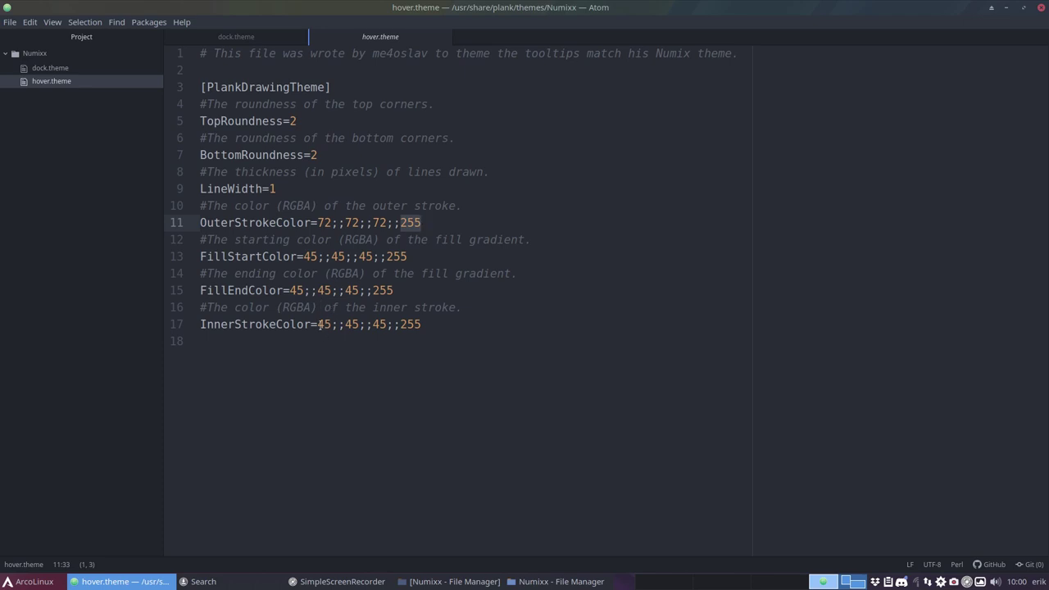
# Switch back to the dock.theme tab, restore Atom, and select both theme files in Thunar.
pyautogui.click(244, 36)
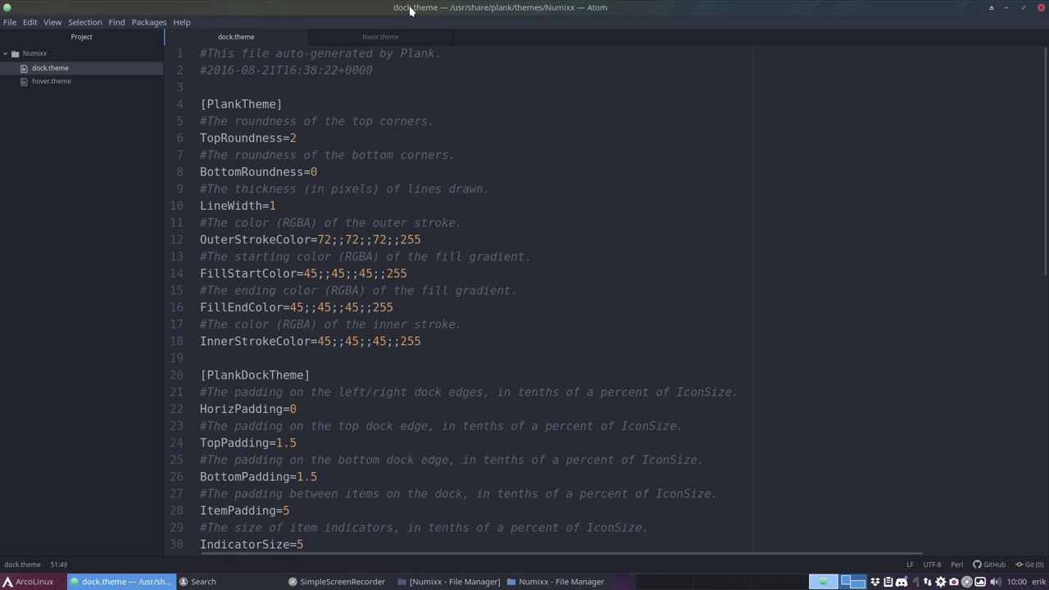
pyautogui.moveTo(402, 15); pyautogui.dragTo(752, 232)
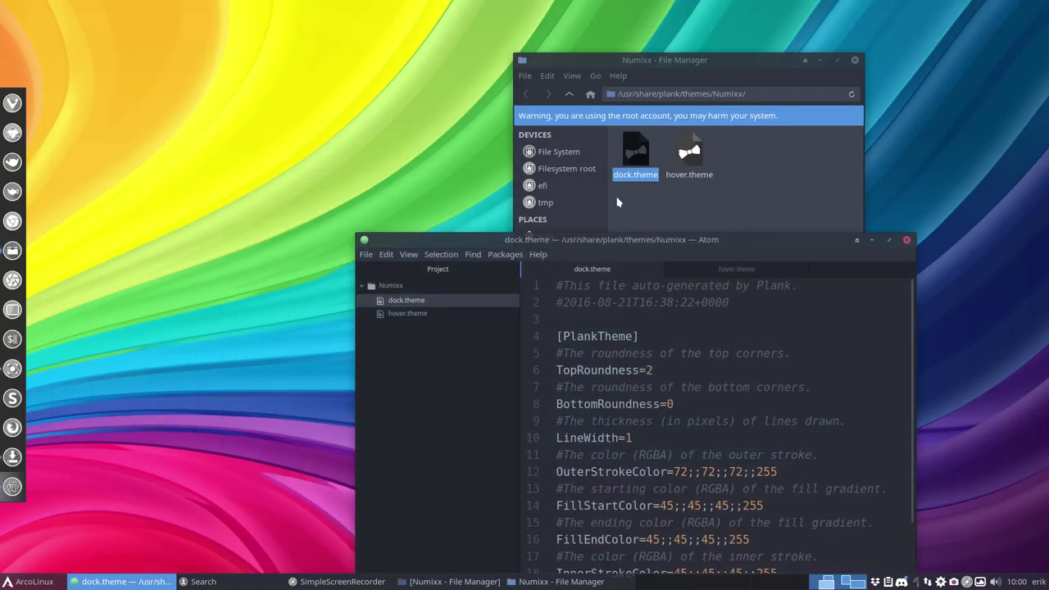
pyautogui.click(756, 214)
pyautogui.hotkey('ctrl', 'a')
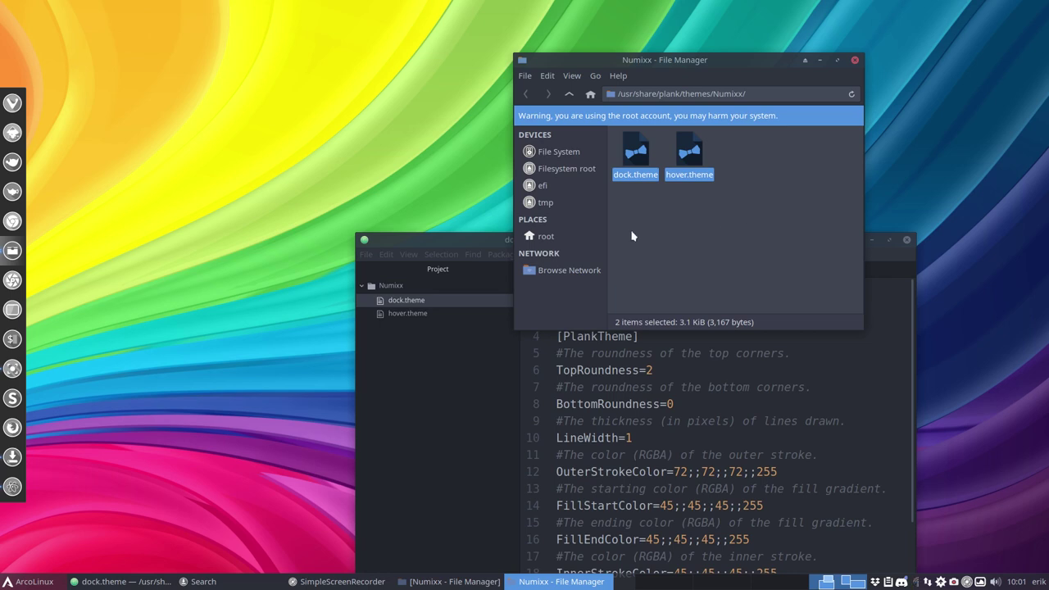
# Reposition the Atom window over the file manager and scroll through dock.theme.
pyautogui.moveTo(479, 239); pyautogui.dragTo(263, 97)
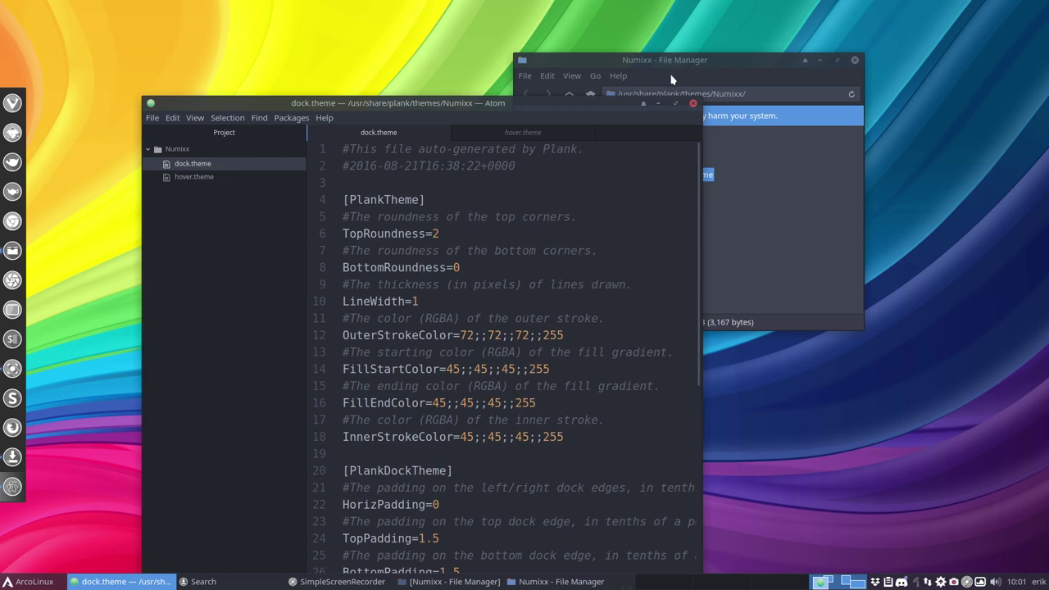
pyautogui.doubleClick(564, 106)
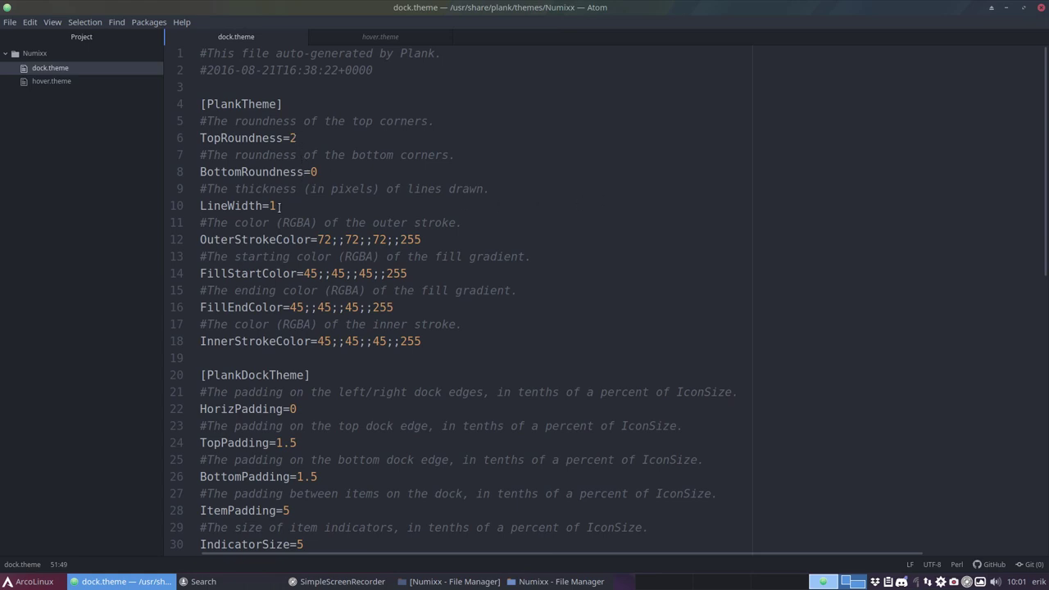
pyautogui.moveTo(397, 9); pyautogui.dragTo(531, 35)
pyautogui.scroll(-2, 518, 206)
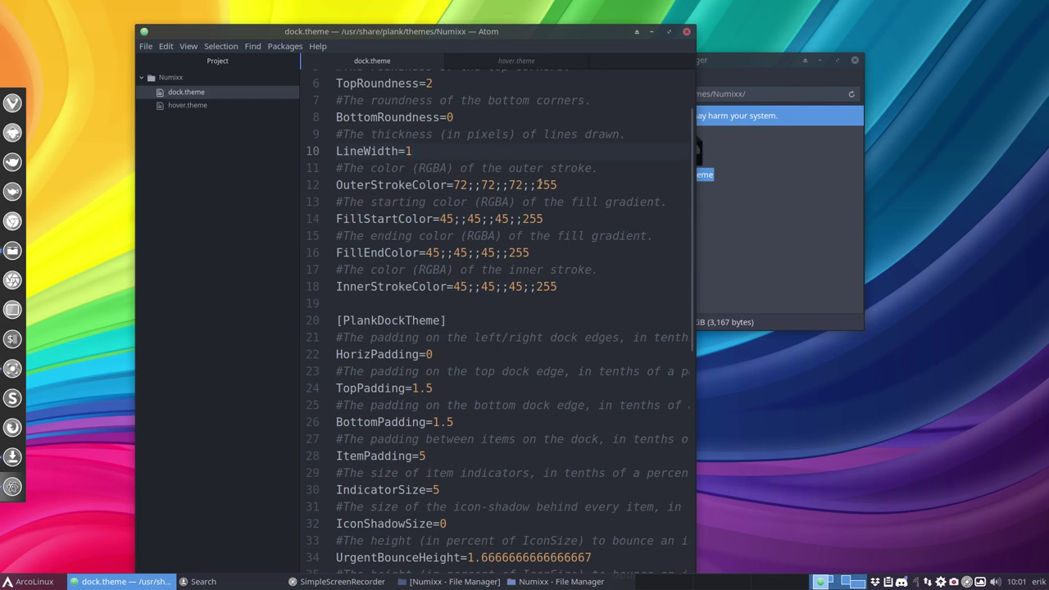
# Change the 255 alpha to 150 on OuterStrokeColor, FillStartColor, FillEndColor and InnerStrokeColor.
pyautogui.doubleClick(544, 185)
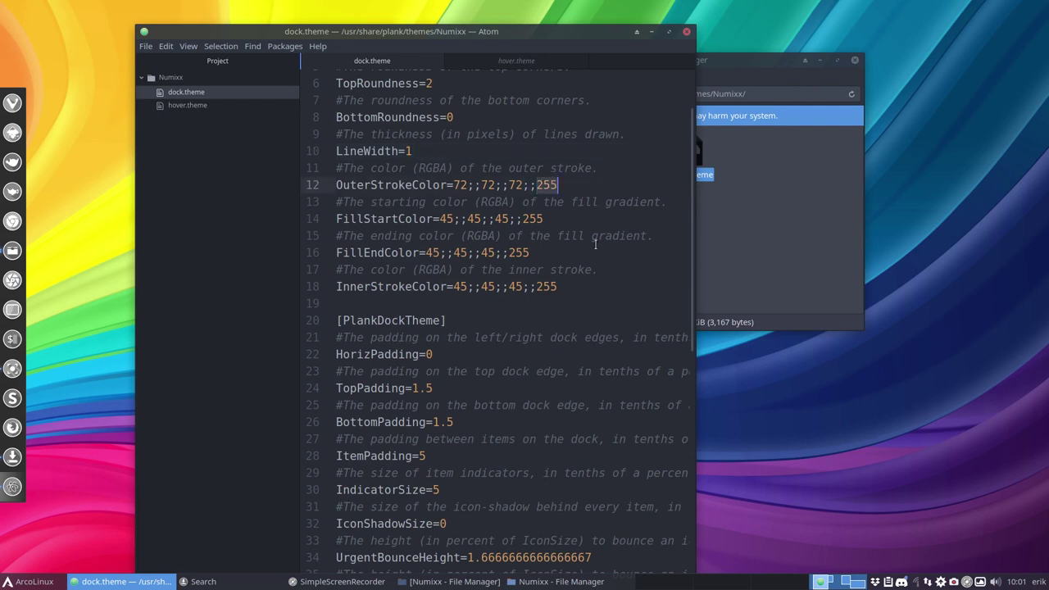
pyautogui.write('150')
pyautogui.click(524, 219)
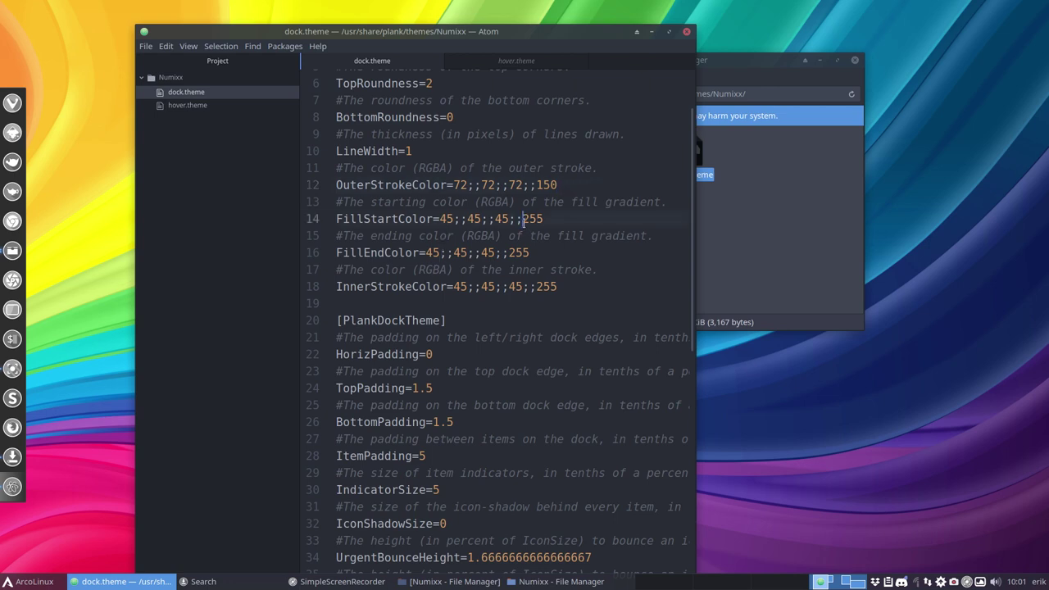
pyautogui.moveTo(523, 219); pyautogui.dragTo(542, 219)
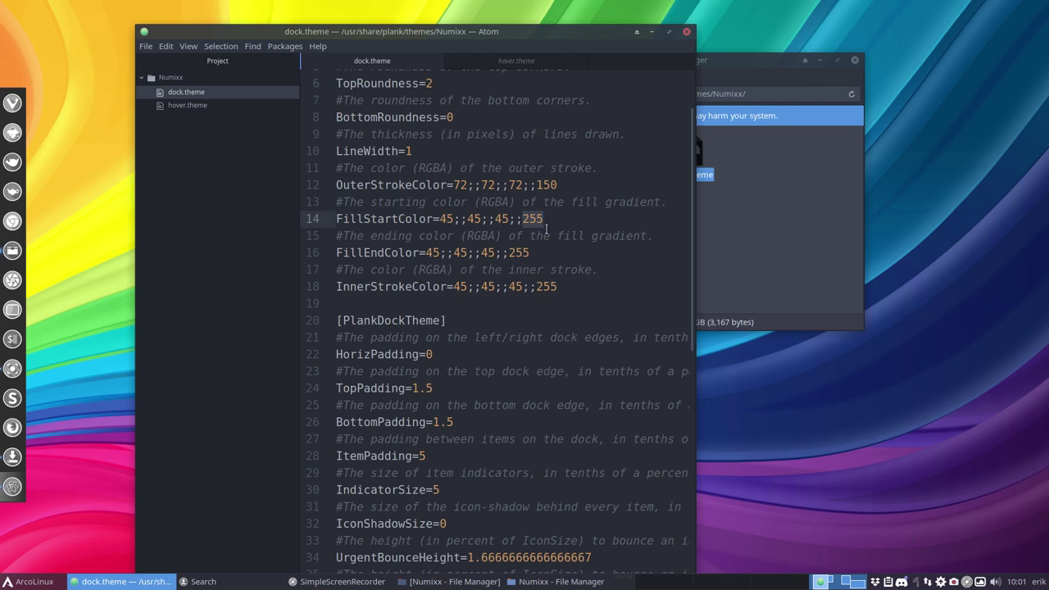
pyautogui.write('150')
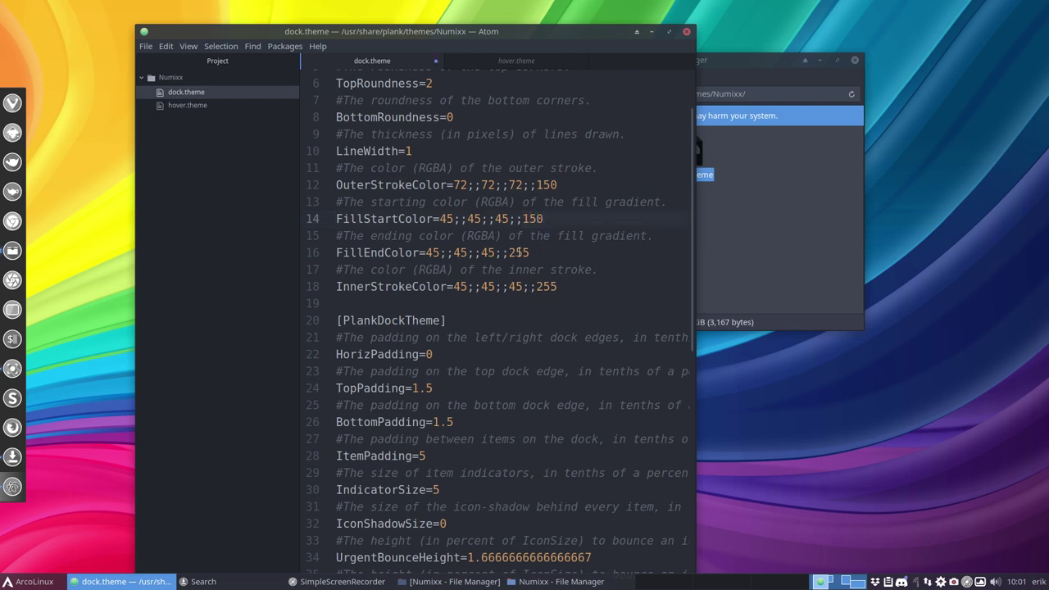
pyautogui.doubleClick(518, 253)
pyautogui.write('150')
pyautogui.doubleClick(546, 288)
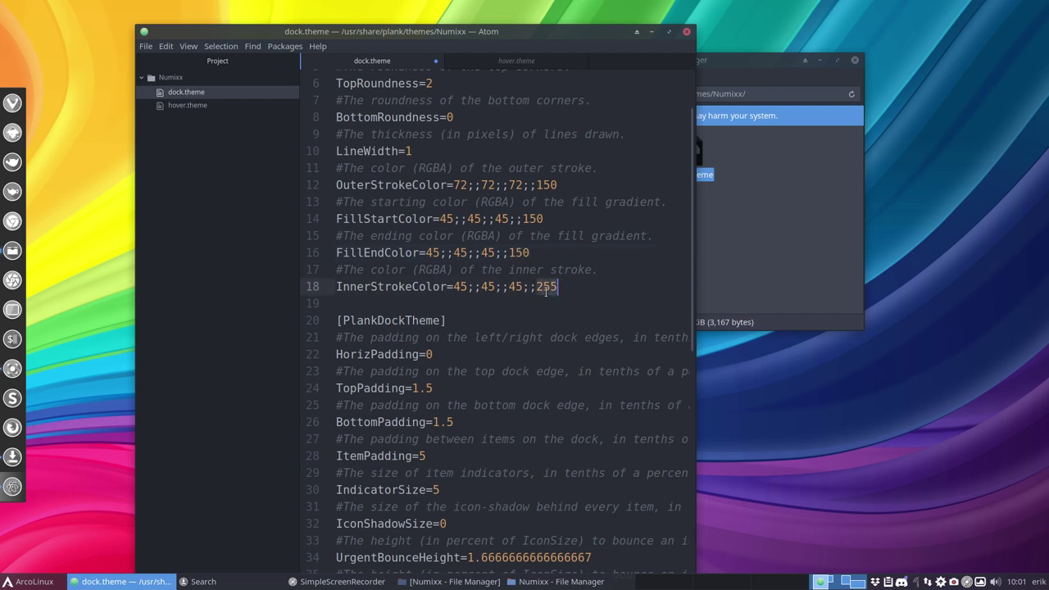
pyautogui.write('150')
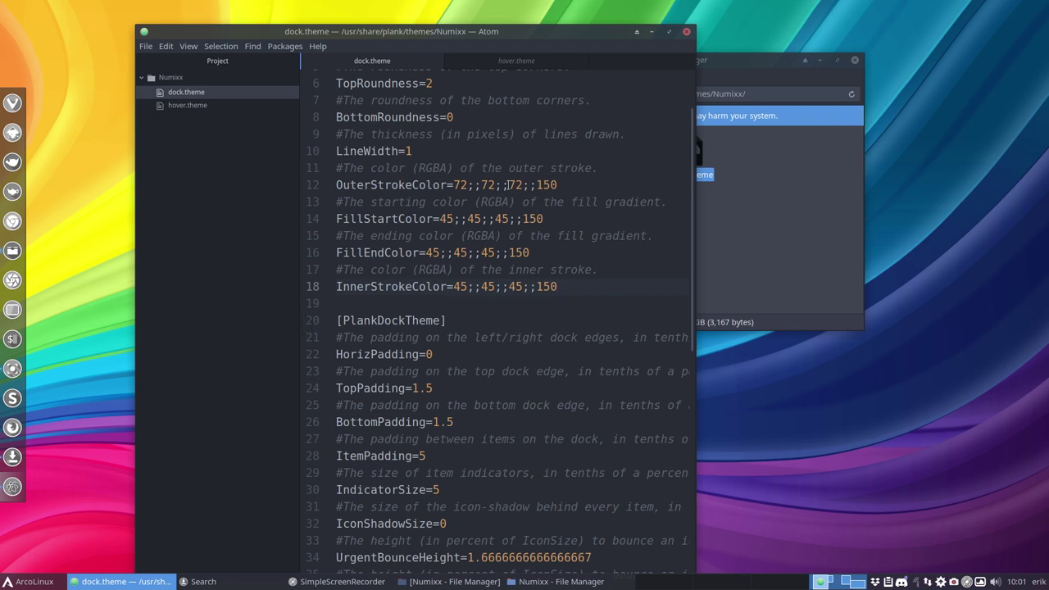
# Set LineWidth to 10 and save, with OuterStrokeColor alpha briefly 255, then back to 150.
pyautogui.doubleClick(541, 184)
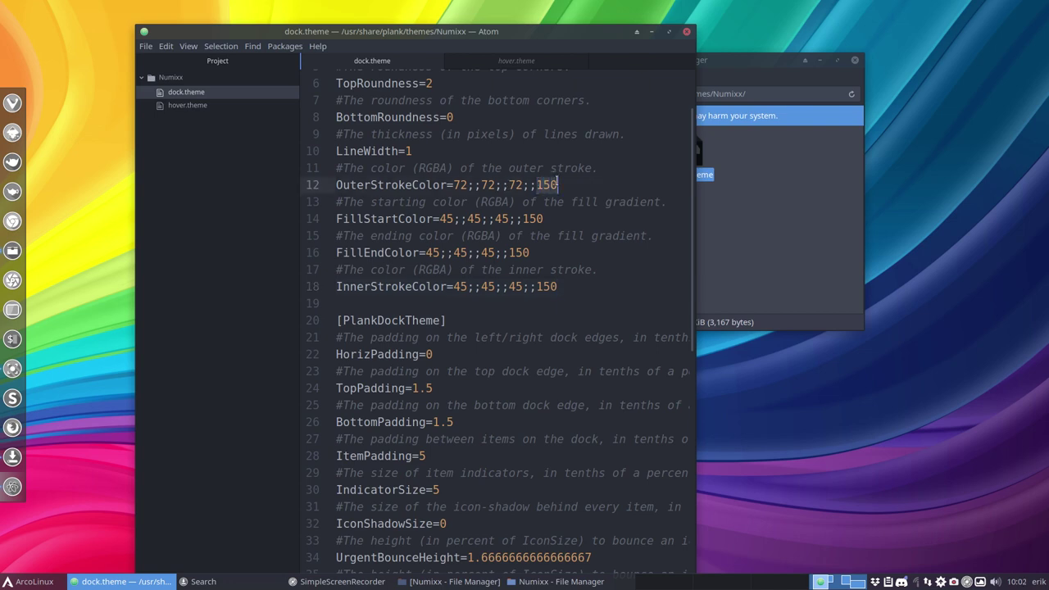
pyautogui.write('255')
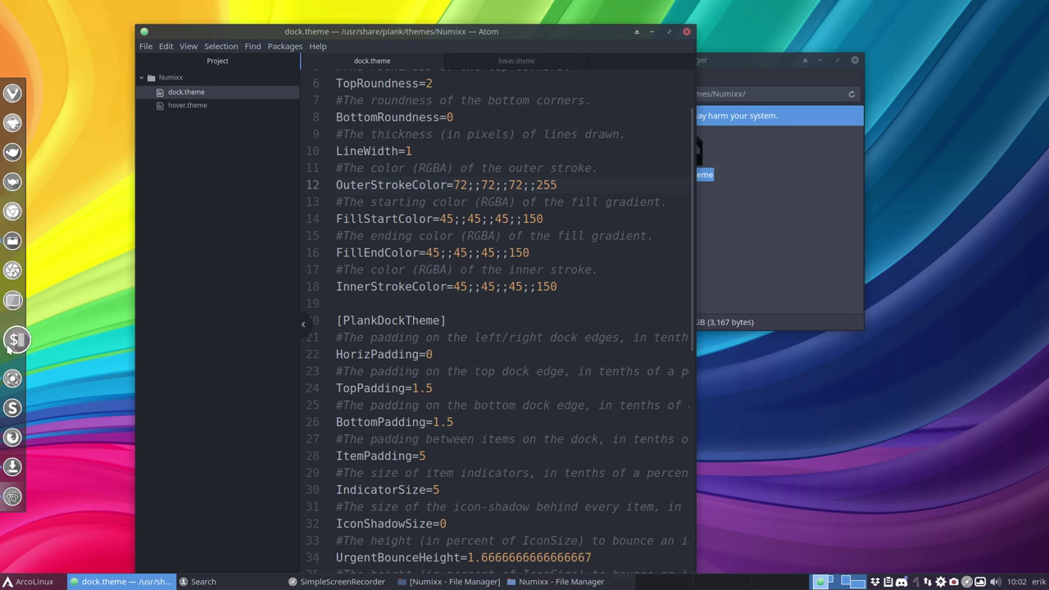
pyautogui.click(556, 236)
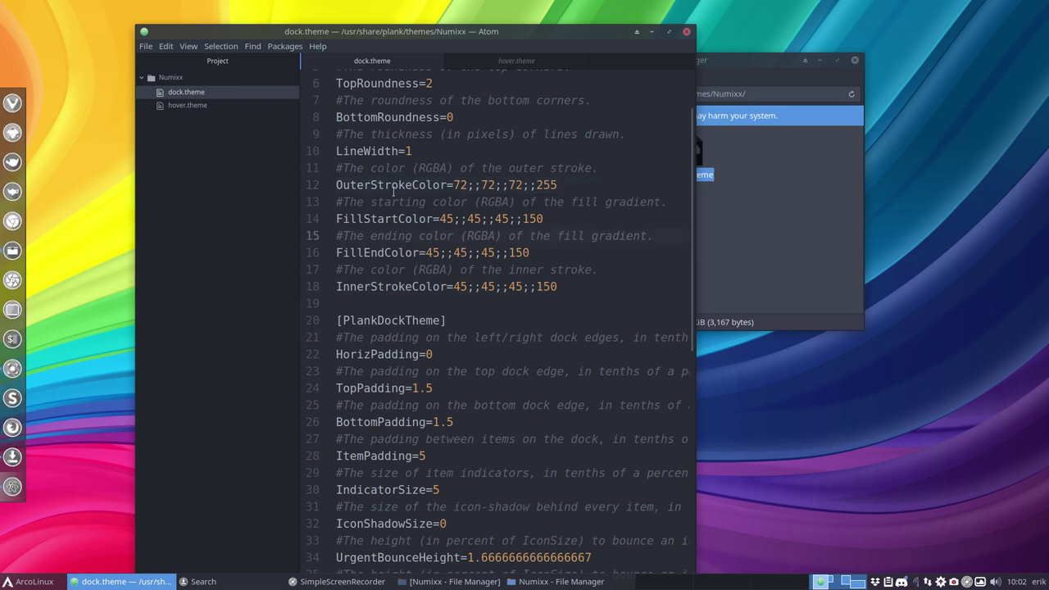
pyautogui.click(424, 153)
pyautogui.write('0')
pyautogui.hotkey('ctrl', 's')
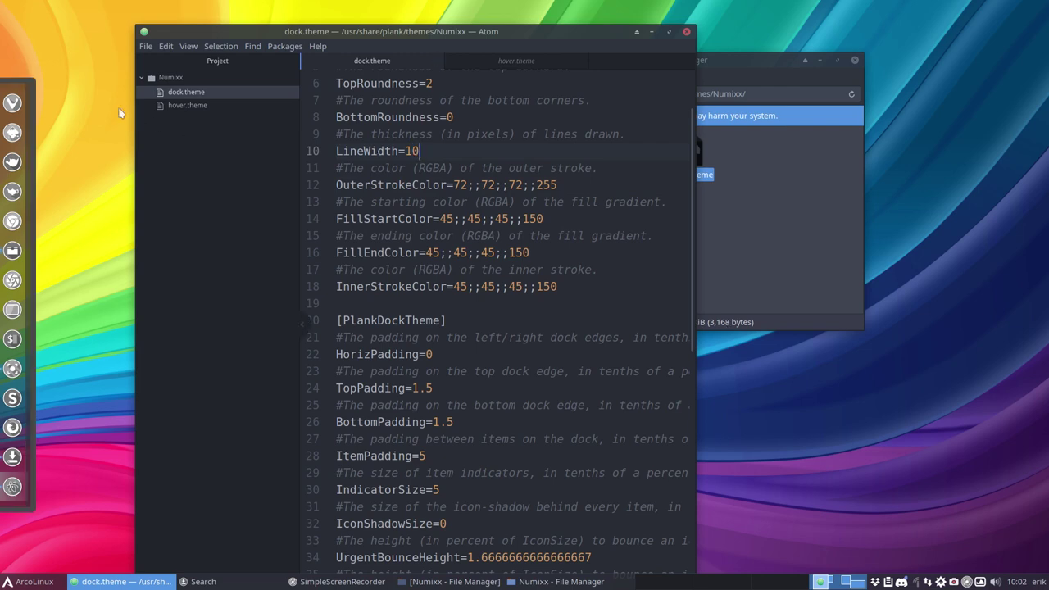
pyautogui.doubleClick(549, 185)
pyautogui.write('150')
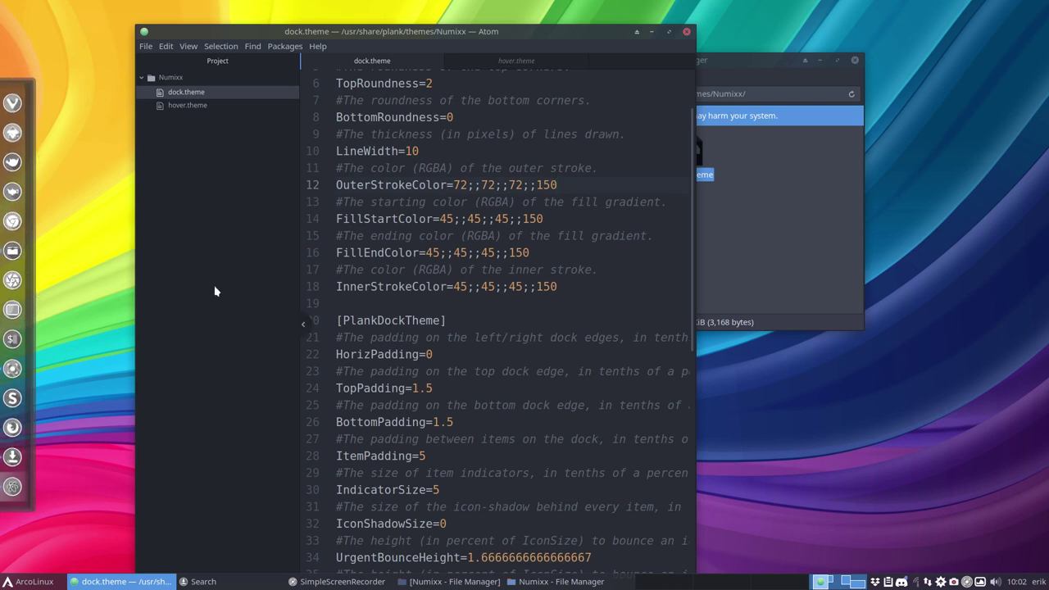
# Try a TopRoundness of 200, then undo the edits and save the reverted theme.
pyautogui.scroll(1, 445, 106)
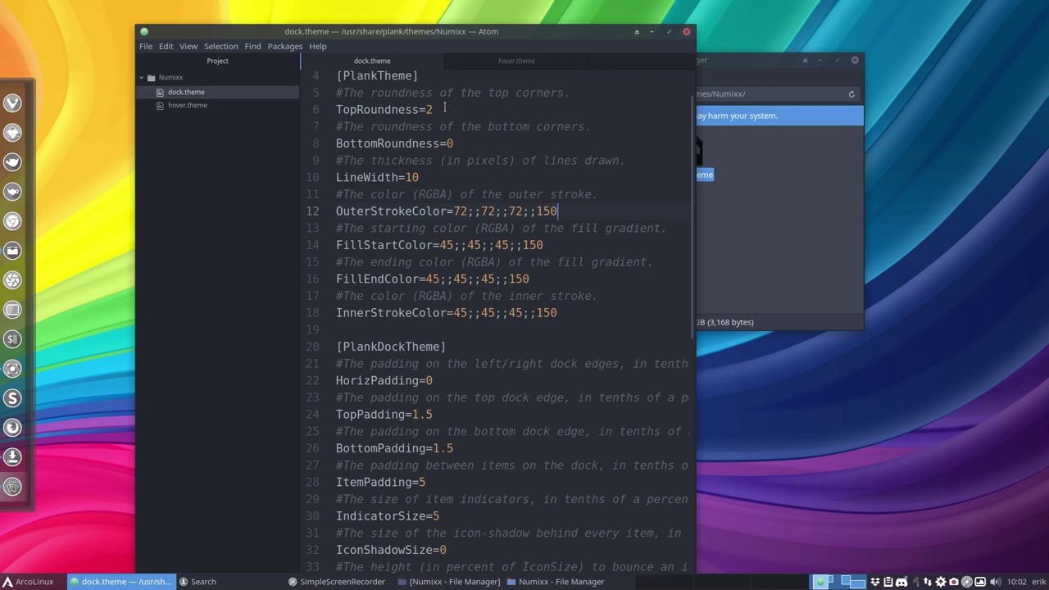
pyautogui.scroll(1, 445, 107)
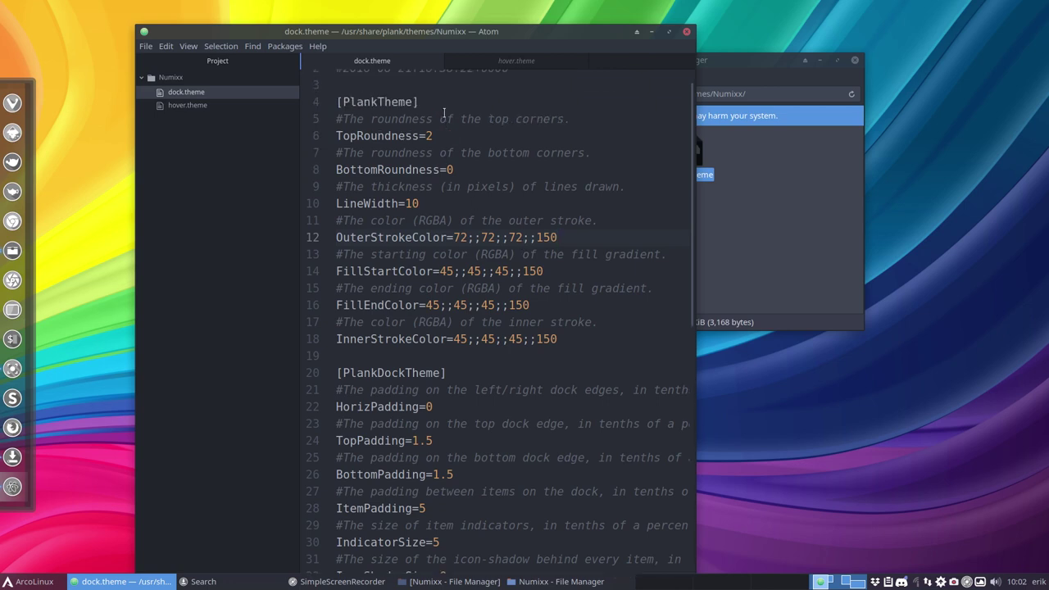
pyautogui.click(436, 136)
pyautogui.write('0')
pyautogui.hotkey('ctrl', 's')
pyautogui.write('0')
pyautogui.hotkey('ctrl', 's')
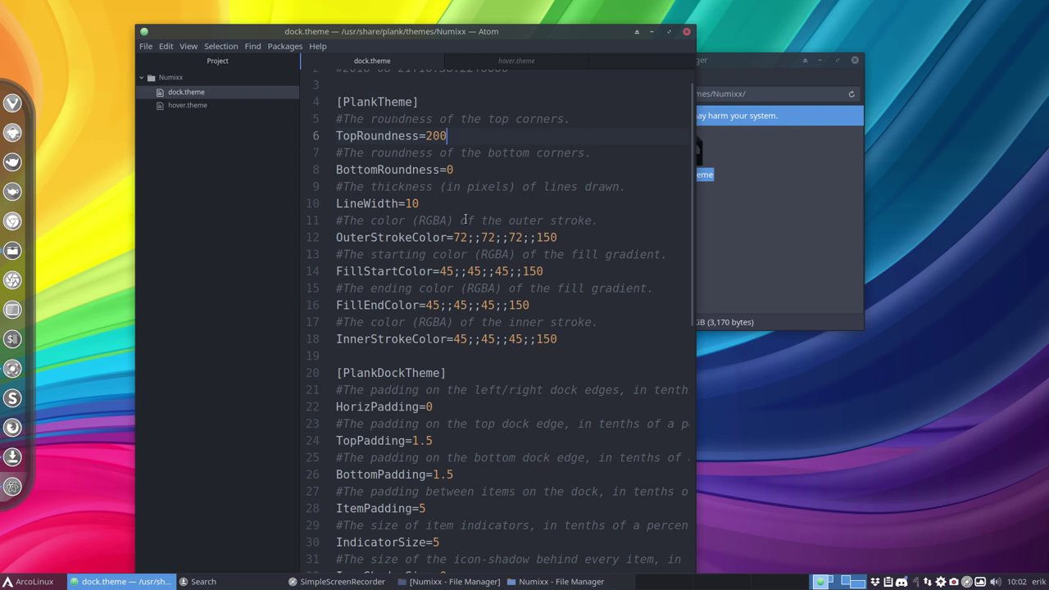
pyautogui.click(439, 206)
pyautogui.hotkey('ctrl', 'z')
pyautogui.hotkey('ctrl', 'z')
pyautogui.hotkey('ctrl', 'z')
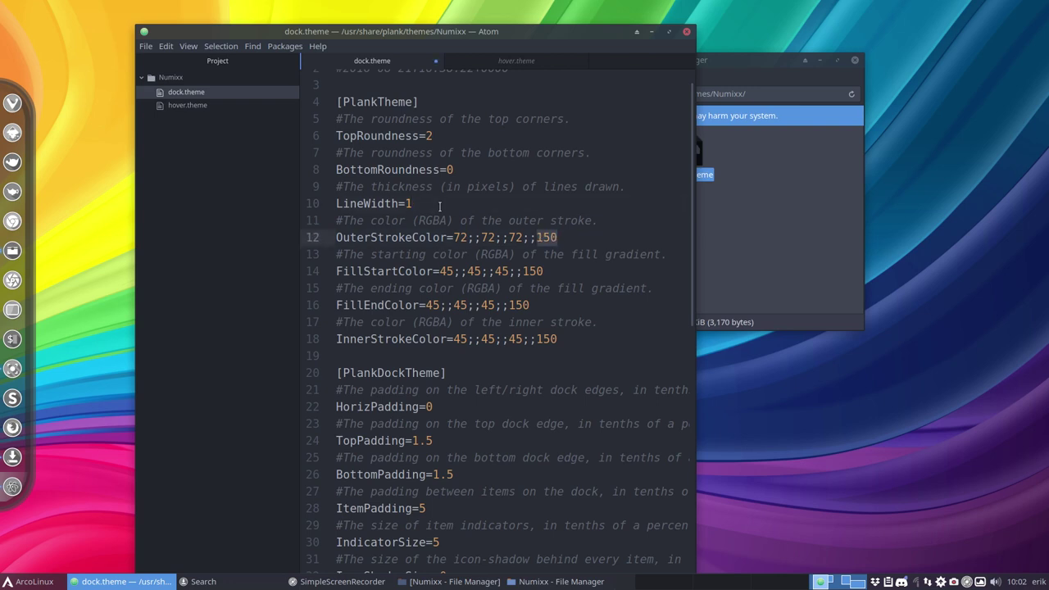
pyautogui.hotkey('ctrl', 's')
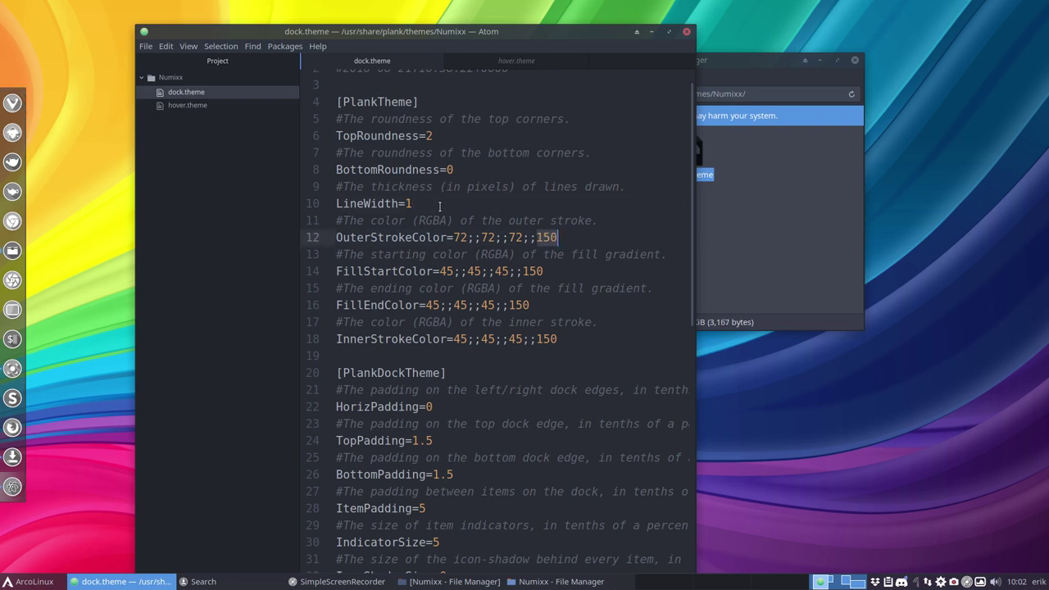
# Set TopRoundness to 200 and save, then try 150 and undo it.
pyautogui.click(437, 136)
pyautogui.press('BackSpace')
pyautogui.write('200')
pyautogui.hotkey('ctrl', 's')
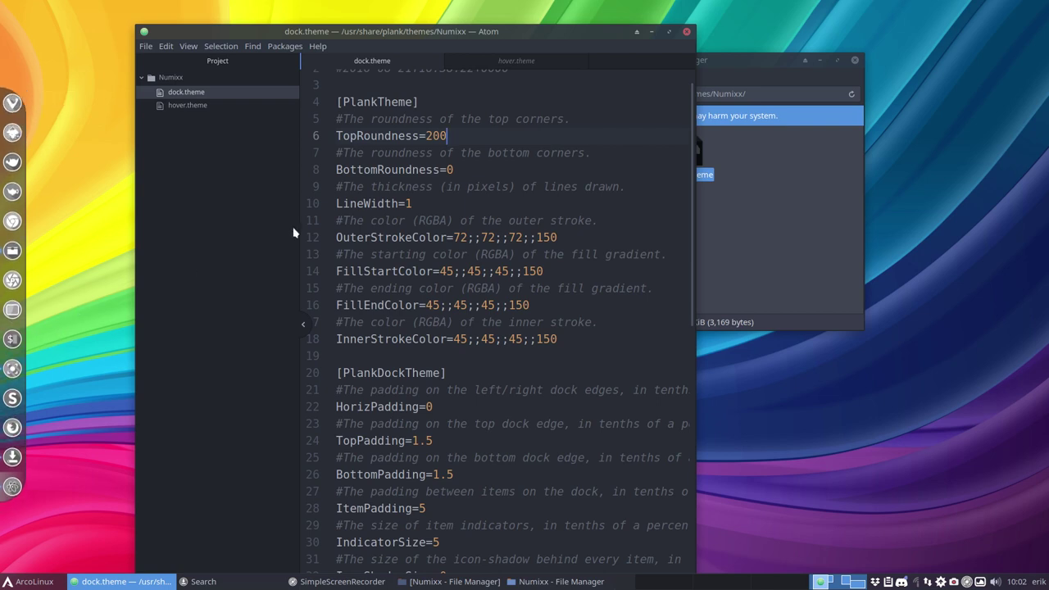
pyautogui.moveTo(425, 136); pyautogui.dragTo(448, 136)
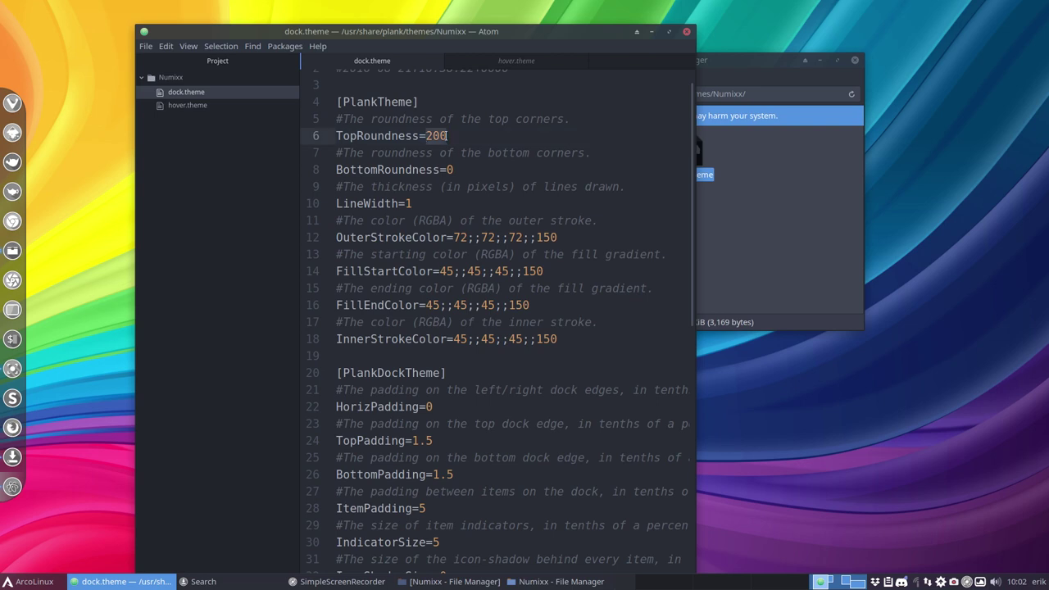
pyautogui.write('150')
pyautogui.click(509, 153)
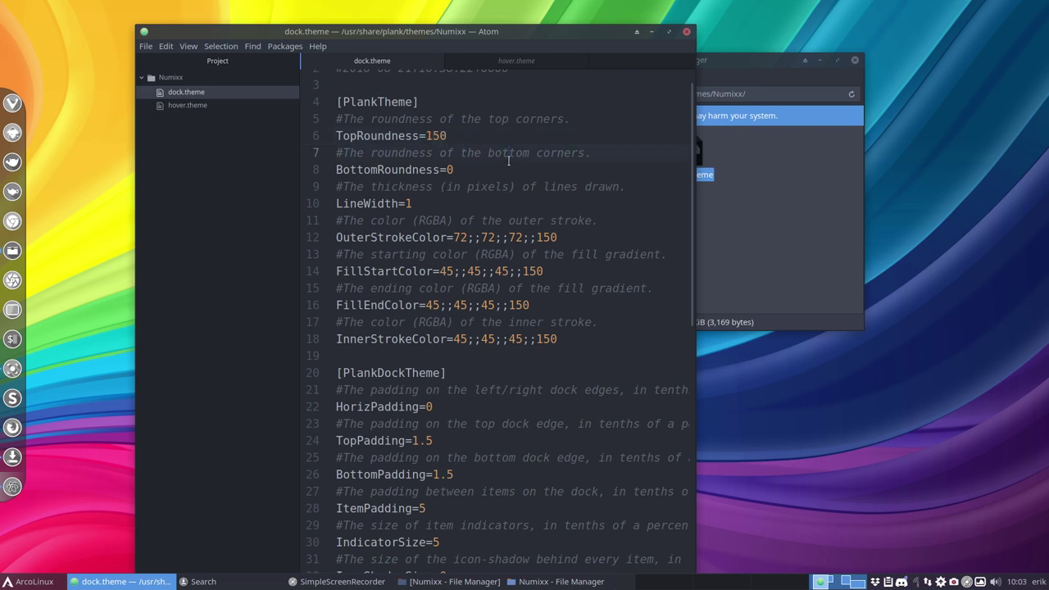
pyautogui.click(474, 170)
pyautogui.hotkey('ctrl', 'z')
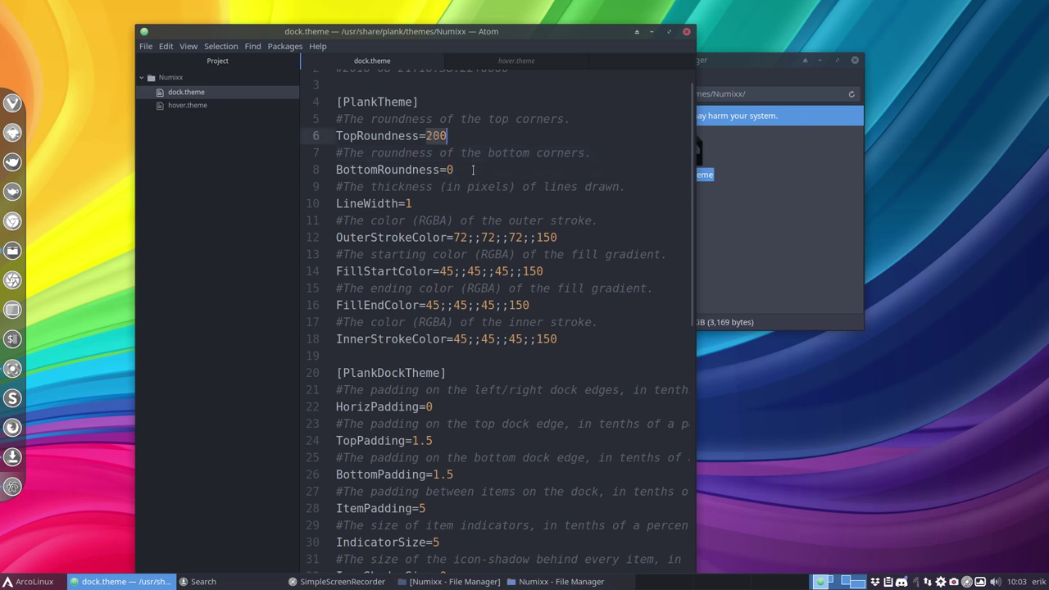
# Change TopRoundness to 2, then to 10, saving each time.
pyautogui.press('BackSpace')
pyautogui.press('BackSpace')
pyautogui.press('BackSpace')
pyautogui.write('2')
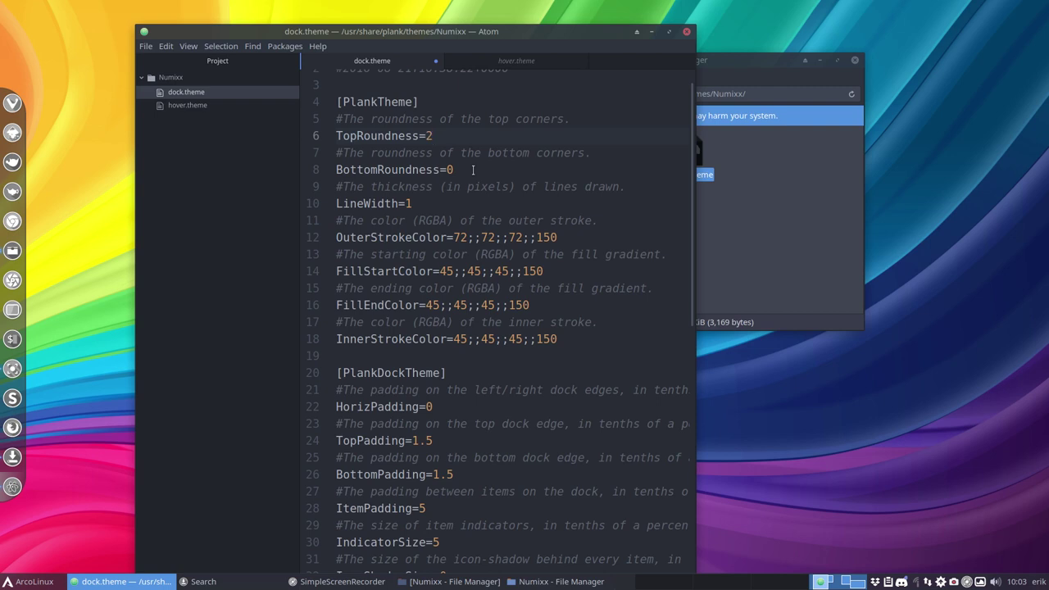
pyautogui.hotkey('ctrl', 's')
pyautogui.press('BackSpace')
pyautogui.write('10')
pyautogui.hotkey('ctrl', 's')
# Set BottomRoundness from 0 to 10 and save.
pyautogui.click(493, 169)
pyautogui.press('BackSpace')
pyautogui.write('10')
pyautogui.hotkey('ctrl', 's')
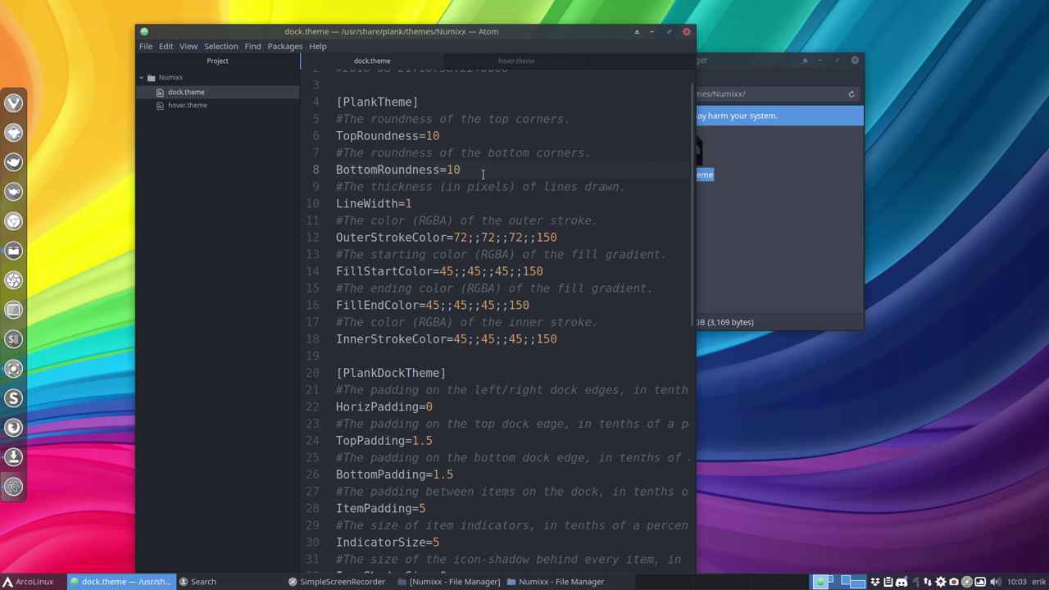
# Set the Plank dock Position to Top in its Preferences and close them.
pyautogui.rightClick(17, 329)
pyautogui.click(43, 374)
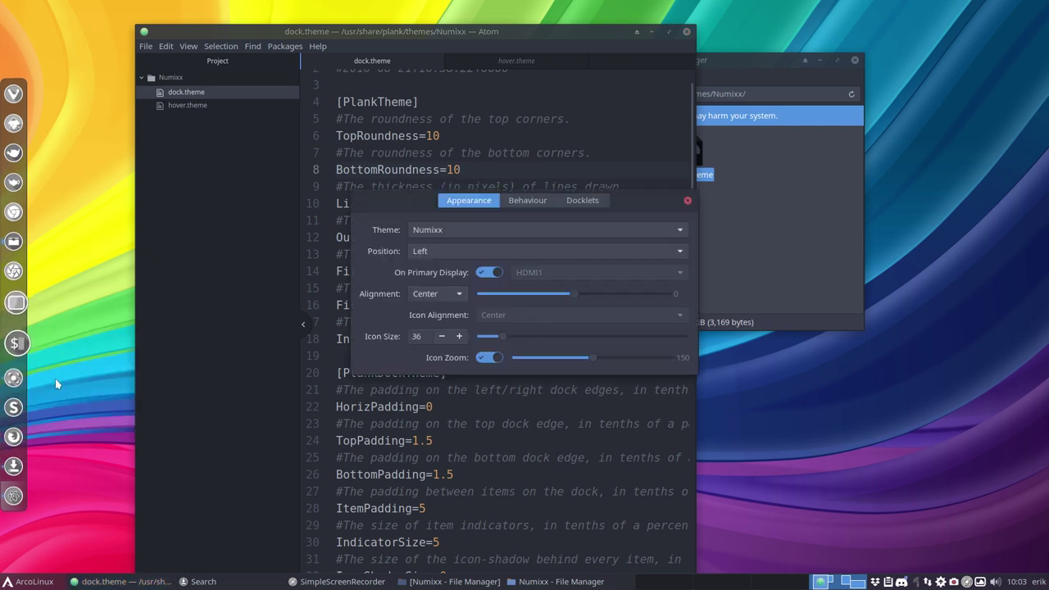
pyautogui.click(430, 251)
pyautogui.click(431, 258)
pyautogui.click(436, 253)
pyautogui.click(438, 290)
pyautogui.moveTo(295, 39); pyautogui.dragTo(271, 75)
pyautogui.click(687, 200)
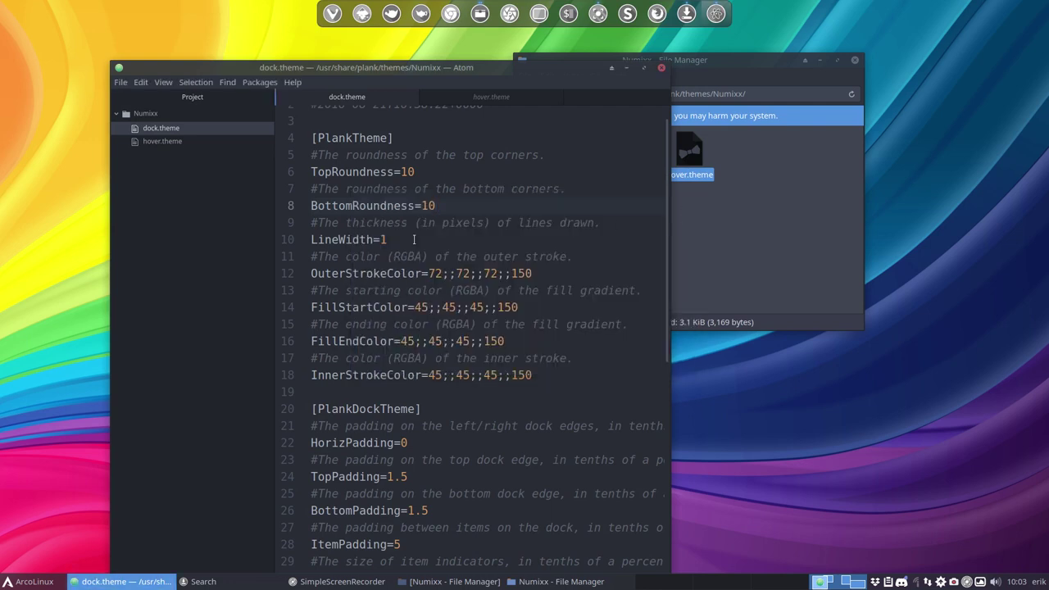
# Reset TopRoundness to 2 and BottomRoundness to 0 in dock.theme.
pyautogui.scroll(1, 397, 254)
pyautogui.click(399, 199)
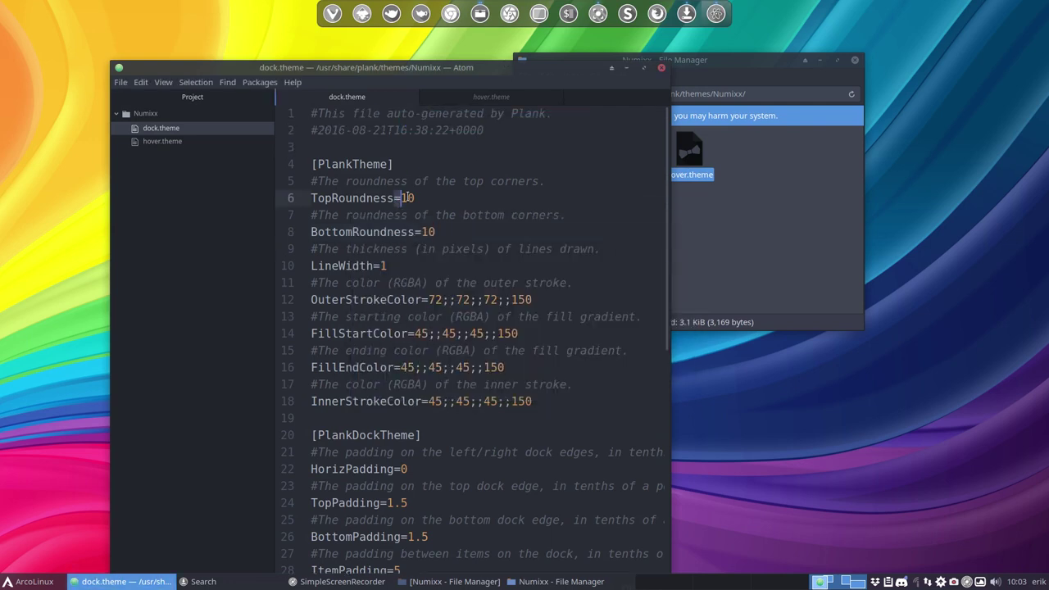
pyautogui.press('Delete')
pyautogui.write('0')
pyautogui.press('Delete')
pyautogui.write('1')
pyautogui.press('Down')
pyautogui.press('Down')
pyautogui.press('End')
pyautogui.press('BackSpace')
pyautogui.press('BackSpace')
pyautogui.write('0')
pyautogui.press('Up')
pyautogui.press('Up')
pyautogui.press('BackSpace')
pyautogui.press('BackSpace')
pyautogui.write('2')
# Re-enter InnerStrokeColor's alpha as 150.
pyautogui.press('Down')
pyautogui.press('Down')
pyautogui.press('Down')
pyautogui.press('Down')
pyautogui.press('Down')
pyautogui.press('Down')
pyautogui.press('Down')
pyautogui.press('Down')
pyautogui.press('Down')
pyautogui.press('Down')
pyautogui.press('Down')
pyautogui.press('Down')
pyautogui.press('End')
pyautogui.hotkey('ctrl', 'shift', 'Left')
pyautogui.write('255150')
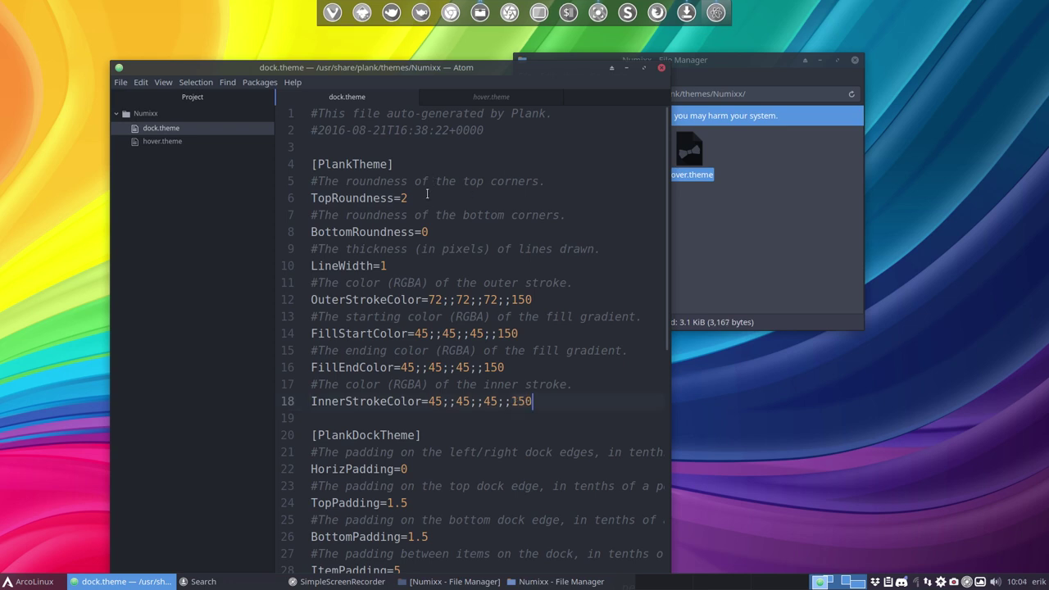
pyautogui.click(428, 198)
# Widen the Atom window, then try HorizPadding 10 and restore it to 0.
pyautogui.scroll(-1, 376, 318)
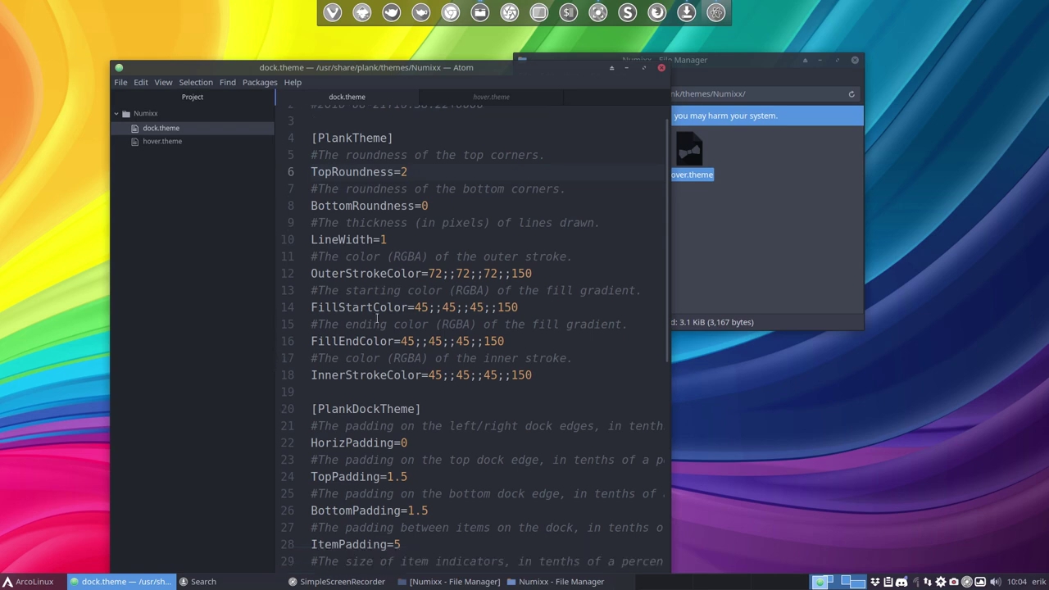
pyautogui.scroll(-3, 376, 318)
pyautogui.scroll(-1, 377, 318)
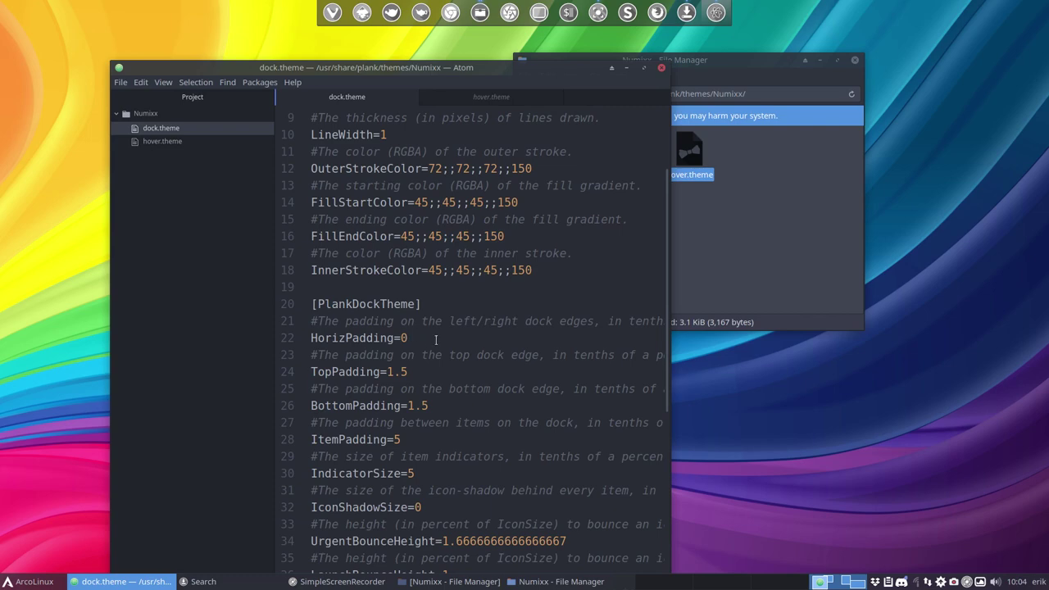
pyautogui.click(822, 60)
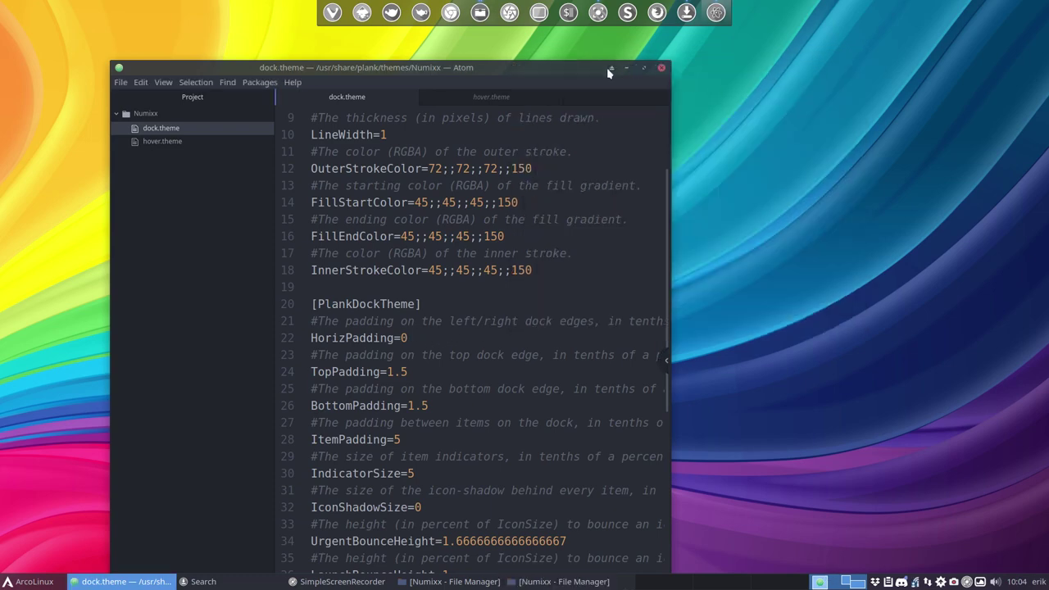
pyautogui.moveTo(543, 67); pyautogui.dragTo(503, 43)
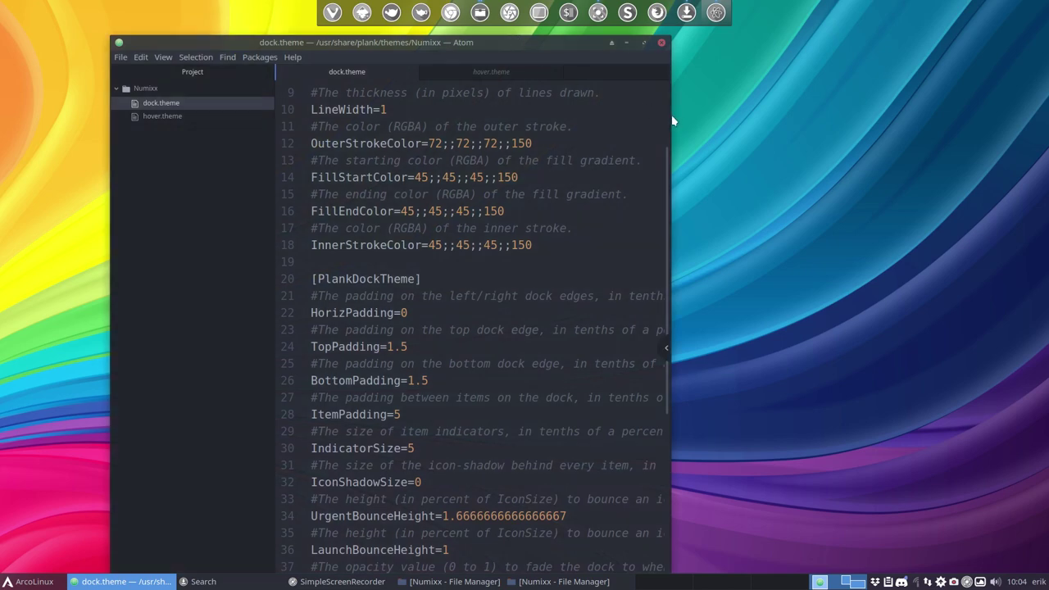
pyautogui.moveTo(673, 121); pyautogui.dragTo(998, 121)
pyautogui.scroll(-1, 503, 312)
pyautogui.scroll(-3, 349, 337)
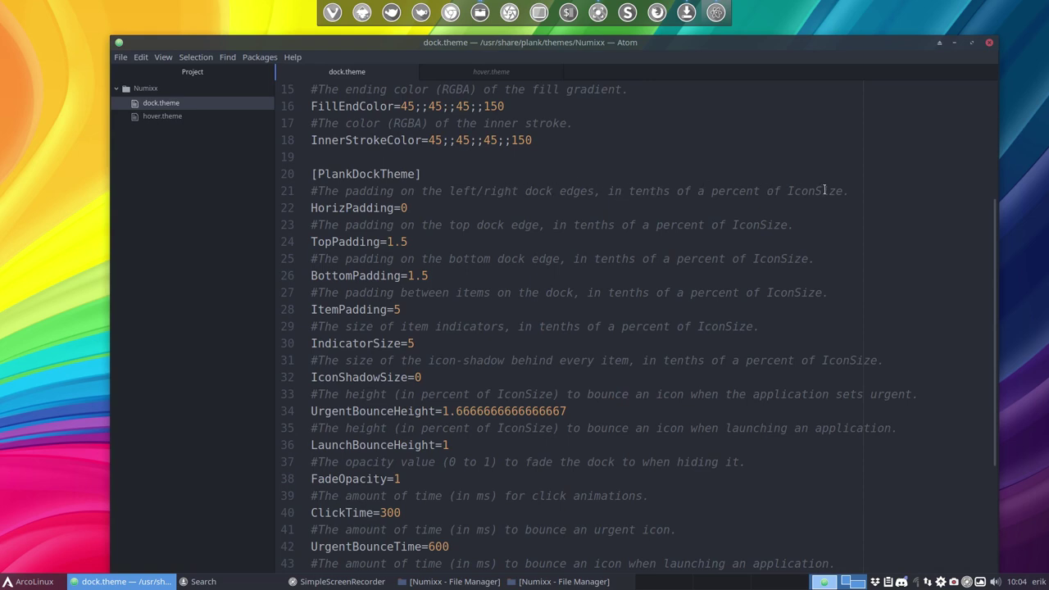
pyautogui.click(413, 215)
pyautogui.press('BackSpace')
pyautogui.write('10')
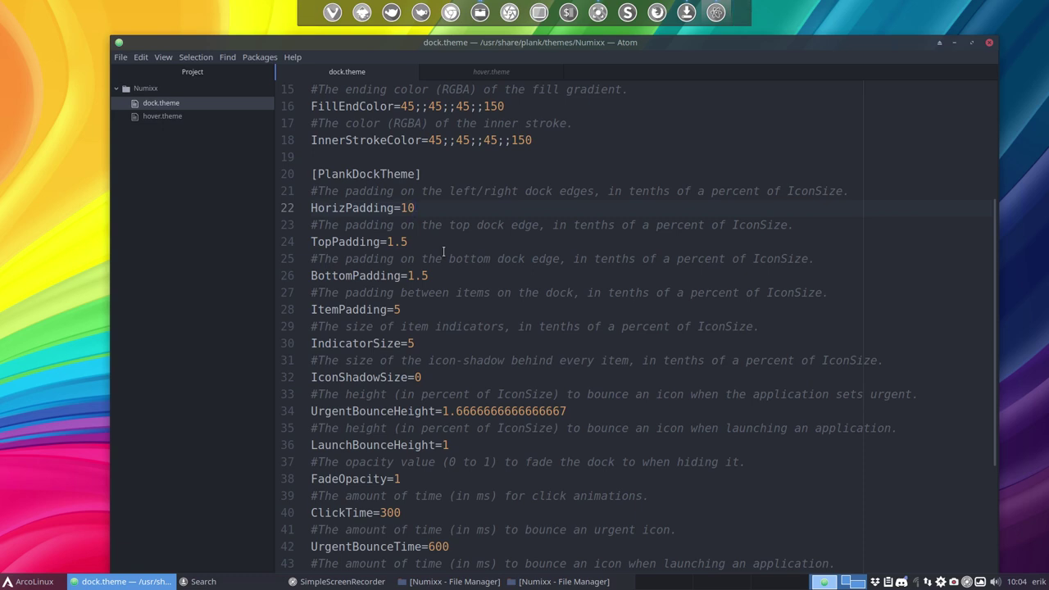
pyautogui.press('BackSpace')
pyautogui.press('BackSpace')
pyautogui.write('0')
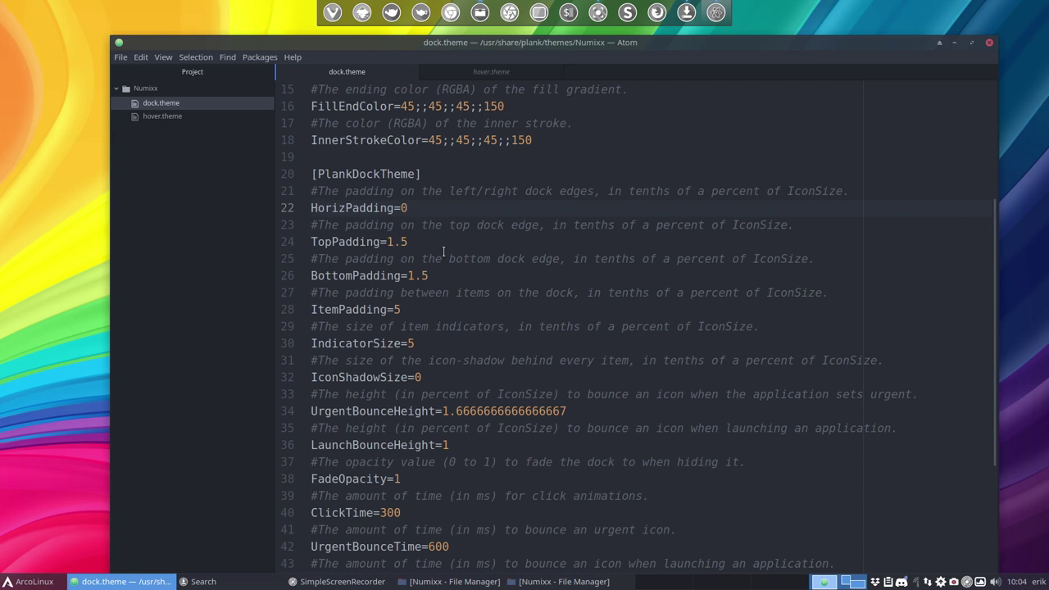
# Preview TopPadding at 1, then at 50, saving each value.
pyautogui.click(423, 243)
pyautogui.press('BackSpace')
pyautogui.press('BackSpace')
pyautogui.hotkey('ctrl', 's')
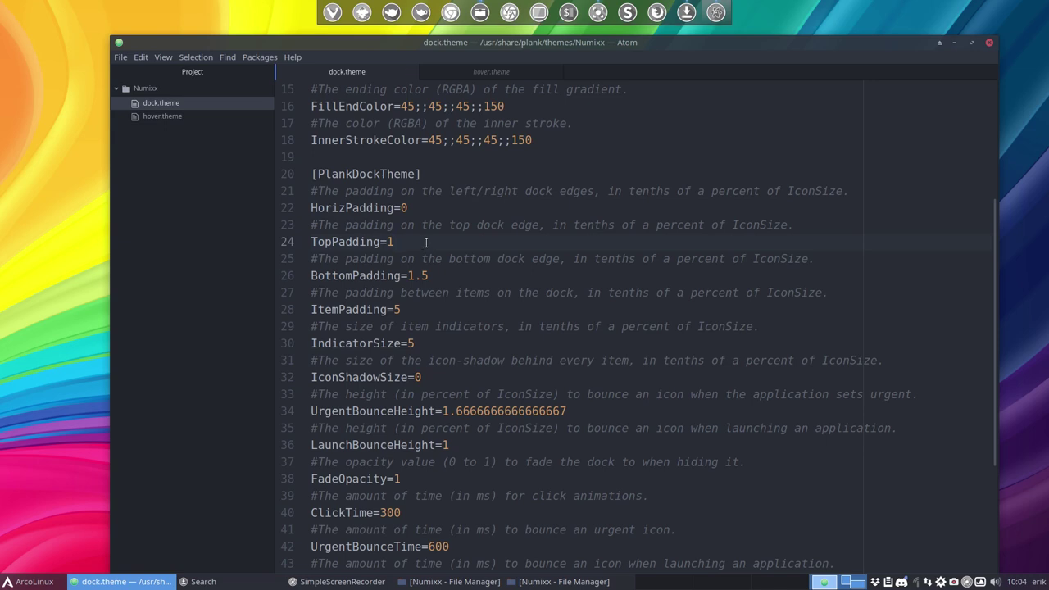
pyautogui.press('BackSpace')
pyautogui.write('5')
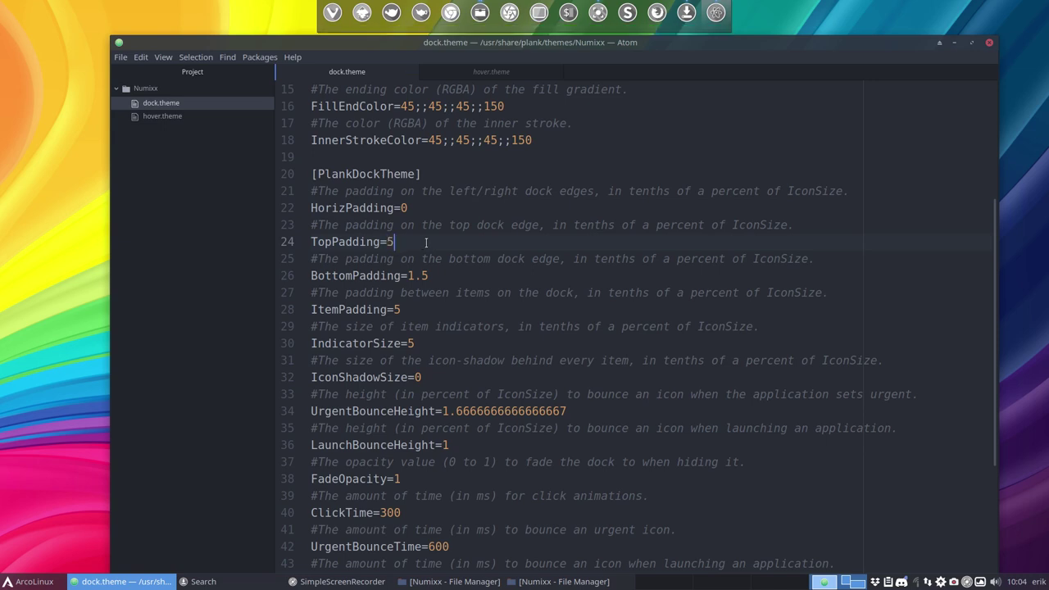
pyautogui.write('0')
pyautogui.hotkey('ctrl', 's')
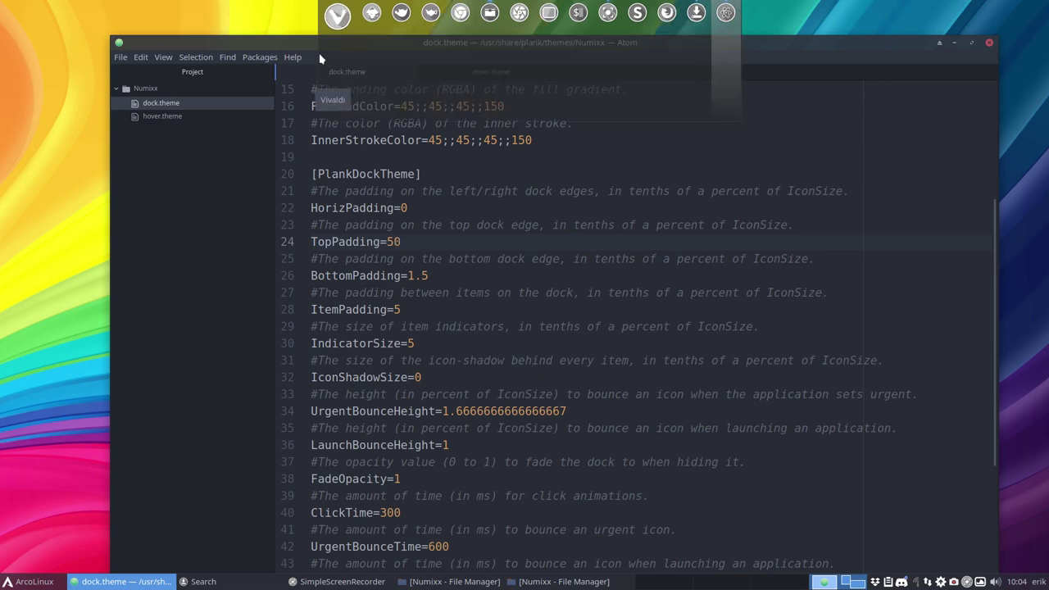
# Restore TopPadding to 1.5 and save dock.theme.
pyautogui.moveTo(310, 45); pyautogui.dragTo(315, 151)
pyautogui.moveTo(391, 144)
pyautogui.mouseDown()
pyautogui.moveTo(403, 319)
pyautogui.moveTo(347, 159)
pyautogui.moveTo(375, 133)
pyautogui.mouseUp()
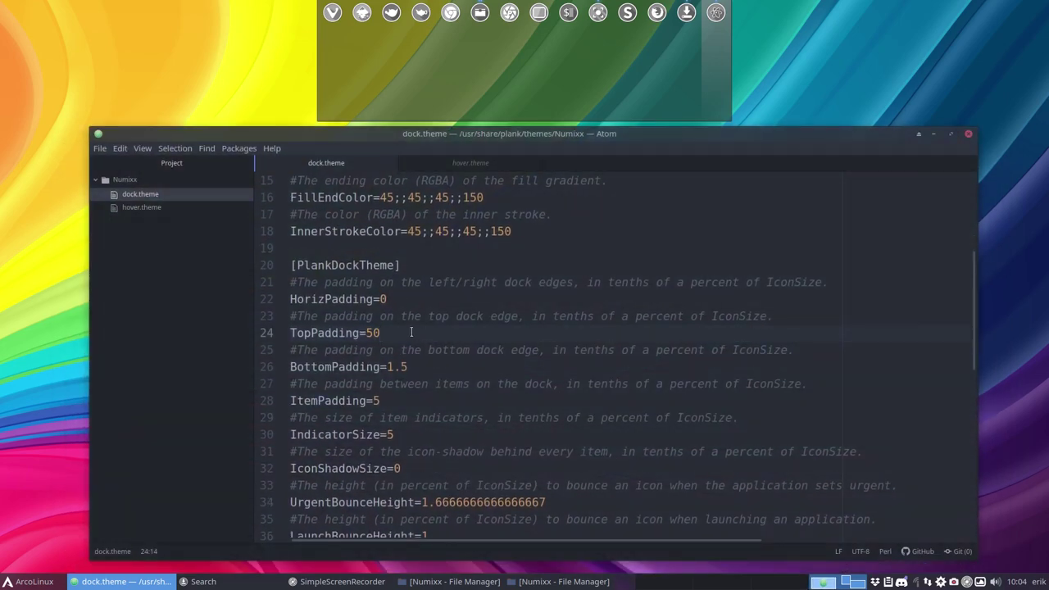
pyautogui.press('BackSpace')
pyautogui.press('BackSpace')
pyautogui.write('1.5')
pyautogui.hotkey('ctrl', 's')
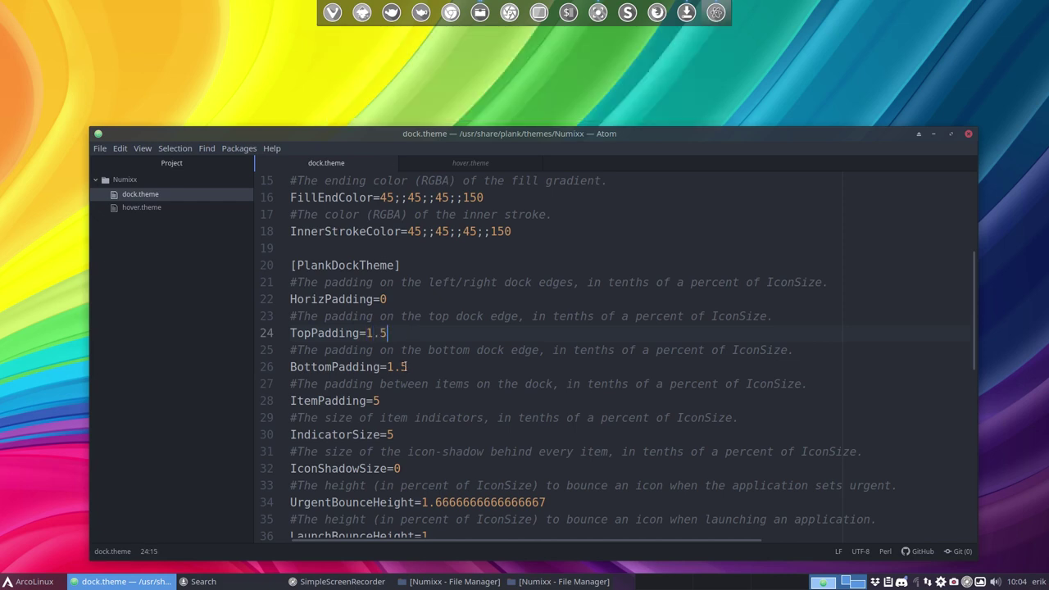
# Preview ItemPadding at 0, then at 2, saving each value.
pyautogui.click(406, 366)
pyautogui.scroll(-1, 417, 402)
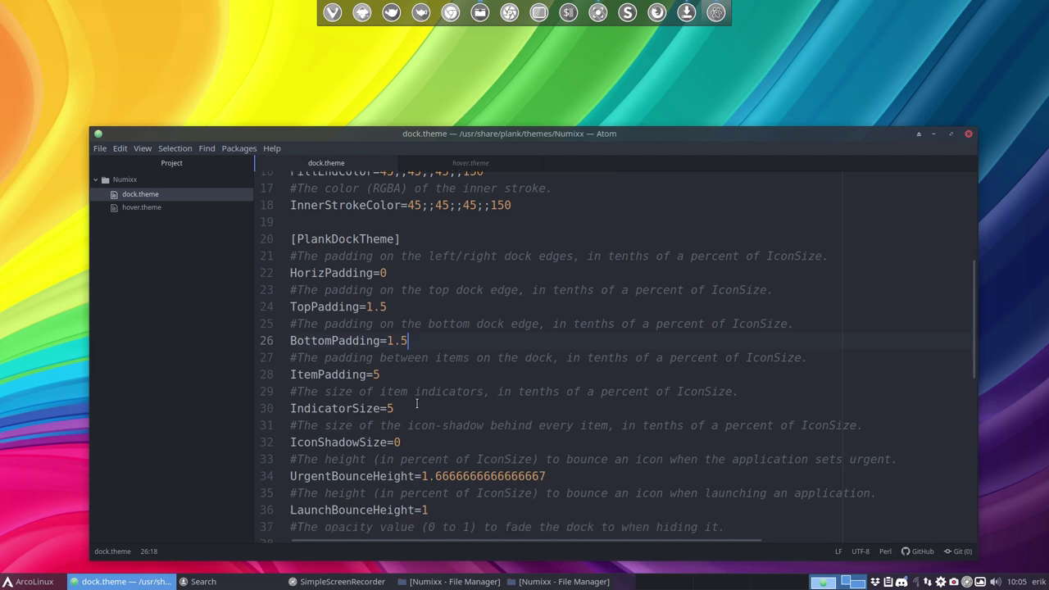
pyautogui.click(398, 375)
pyautogui.press('BackSpace')
pyautogui.write('0')
pyautogui.hotkey('ctrl', 's')
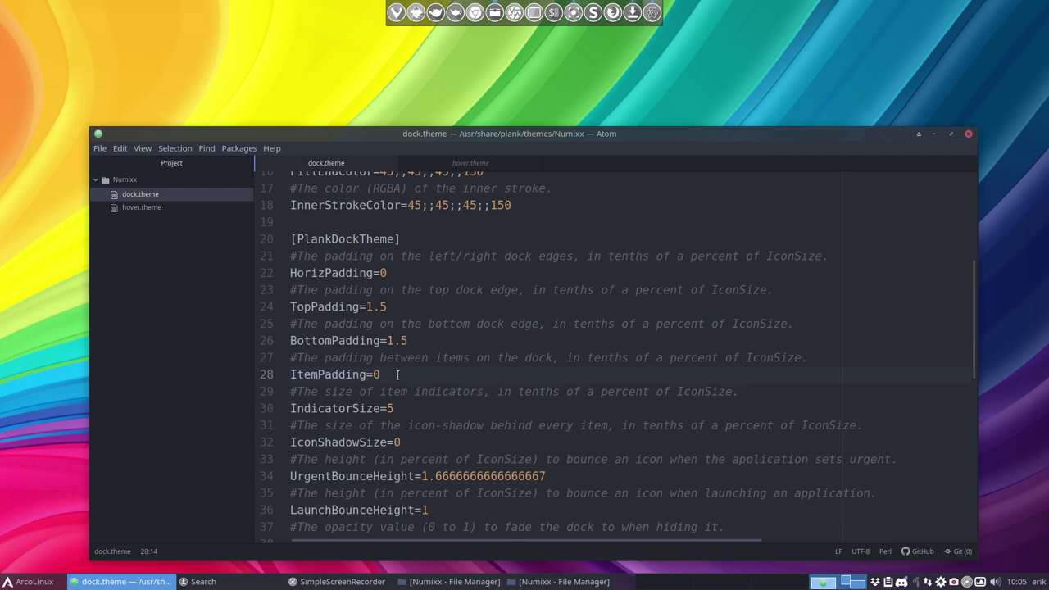
pyautogui.press('BackSpace')
pyautogui.write('2')
pyautogui.hotkey('ctrl', 's')
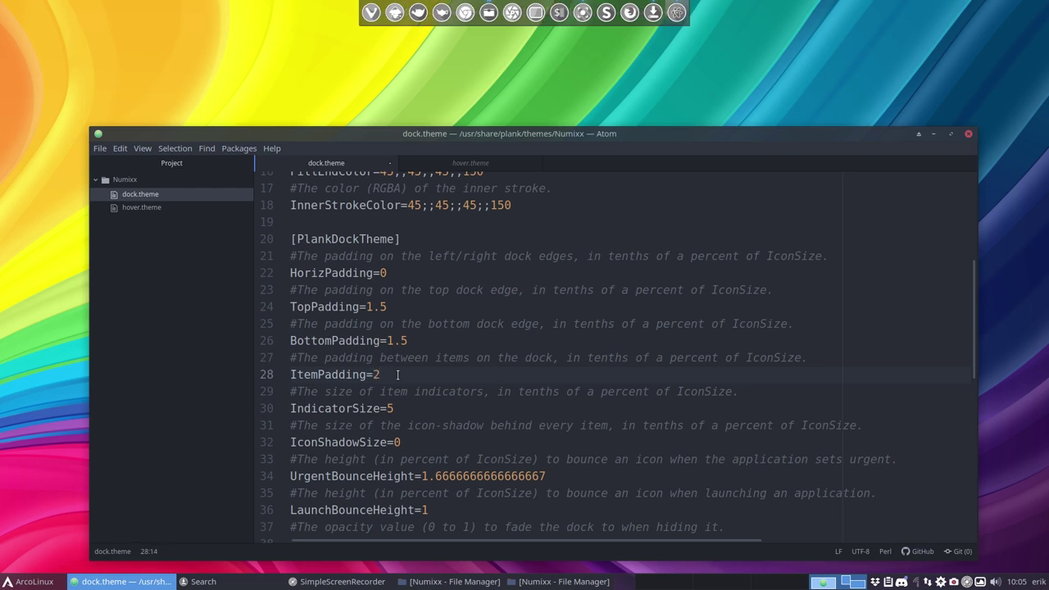
# Revert a stray IndicatorSize edit to 5 and save with ItemPadding at 2.
pyautogui.click(400, 412)
pyautogui.write('00')
pyautogui.press('BackSpace')
pyautogui.press('BackSpace')
pyautogui.press('Up')
pyautogui.press('Up')
pyautogui.press('BackSpace')
pyautogui.write('5')
pyautogui.press('BackSpace')
pyautogui.write('2')
pyautogui.hotkey('ctrl', 's')
pyautogui.click(424, 410)
pyautogui.scroll(-2, 429, 430)
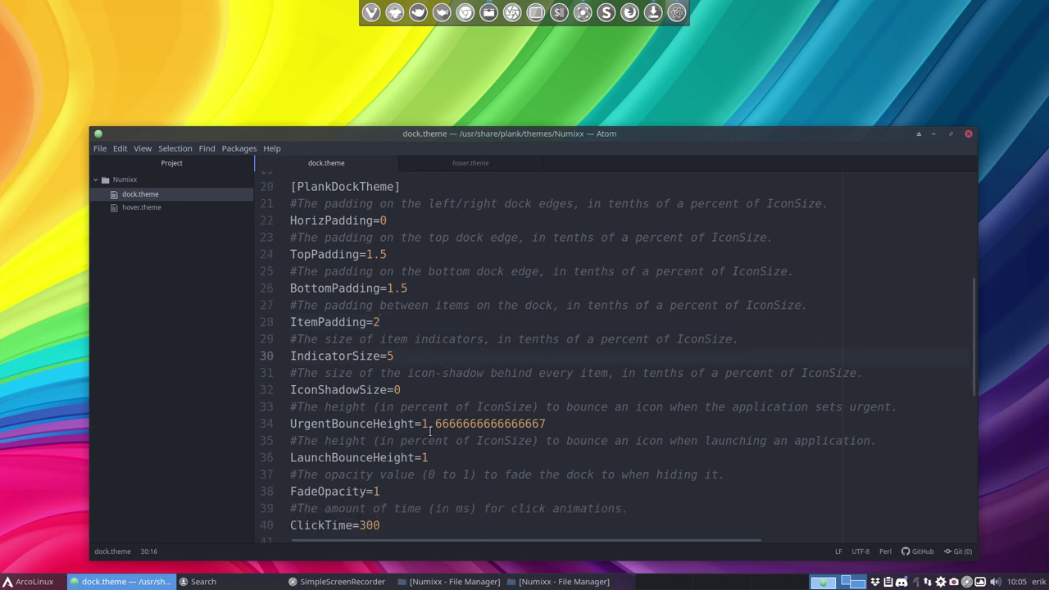
pyautogui.click(411, 390)
pyautogui.press('BackSpace')
pyautogui.write('50')
pyautogui.hotkey('ctrl', 's')
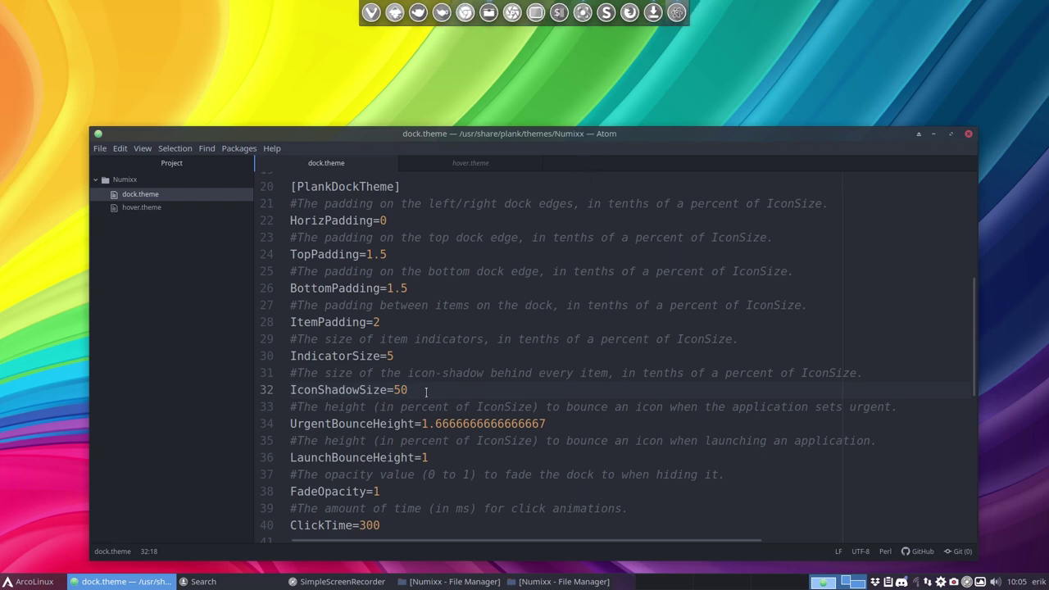
pyautogui.press('BackSpace')
pyautogui.press('BackSpace')
pyautogui.hotkey('ctrl', 's')
pyautogui.press('BackSpace')
pyautogui.press('BackSpace')
pyautogui.press('BackSpace')
pyautogui.hotkey('ctrl', 's')
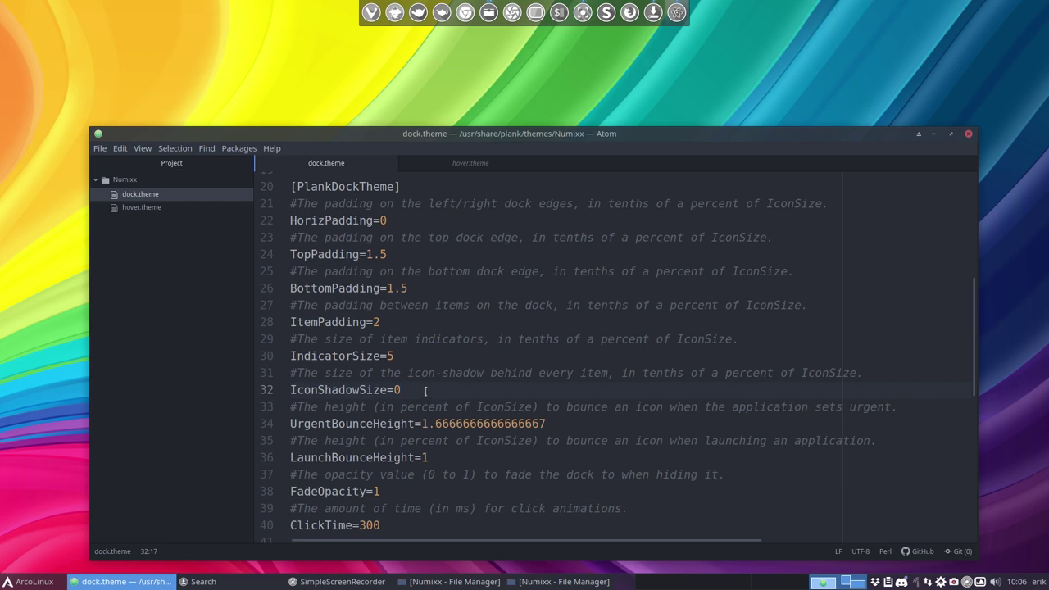
pyautogui.scroll(-1, 430, 398)
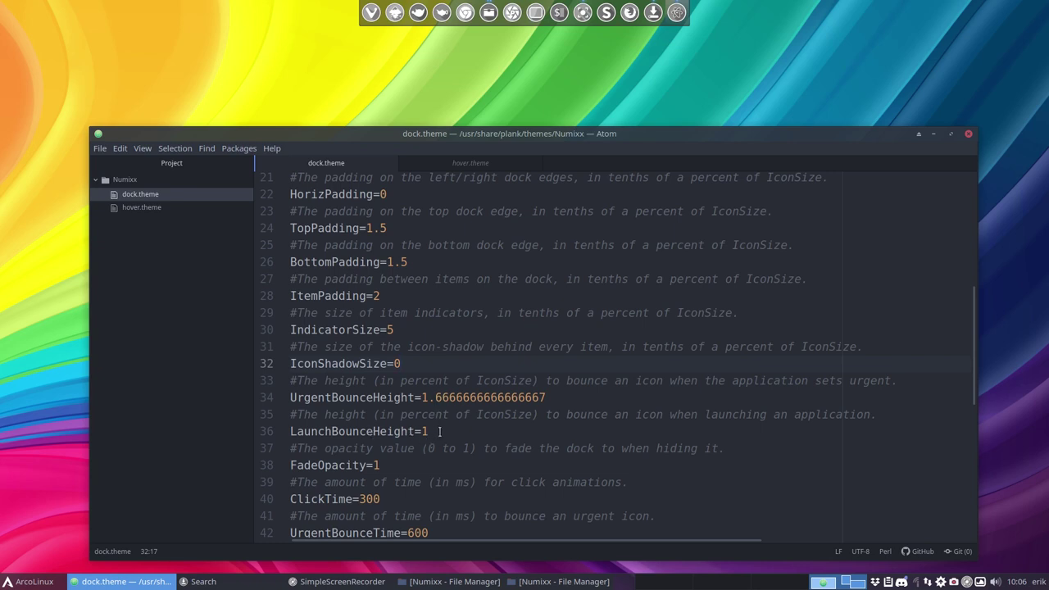
pyautogui.click(438, 432)
pyautogui.press('BackSpace')
pyautogui.write('2')
pyautogui.hotkey('ctrl', 's')
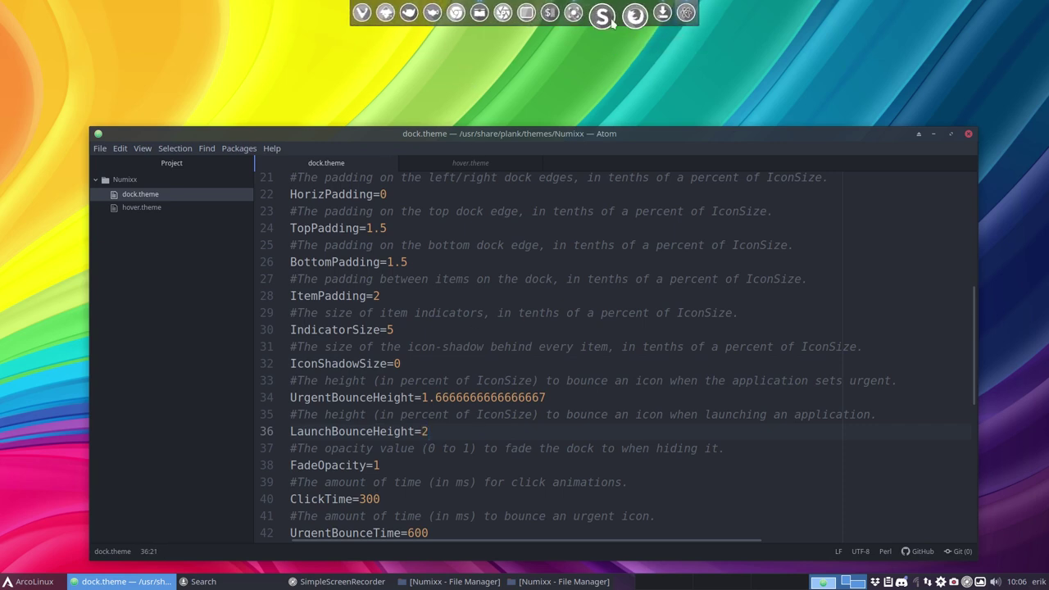
pyautogui.press('BackSpace')
pyautogui.write('1')
pyautogui.hotkey('ctrl', 's')
pyautogui.click(401, 464)
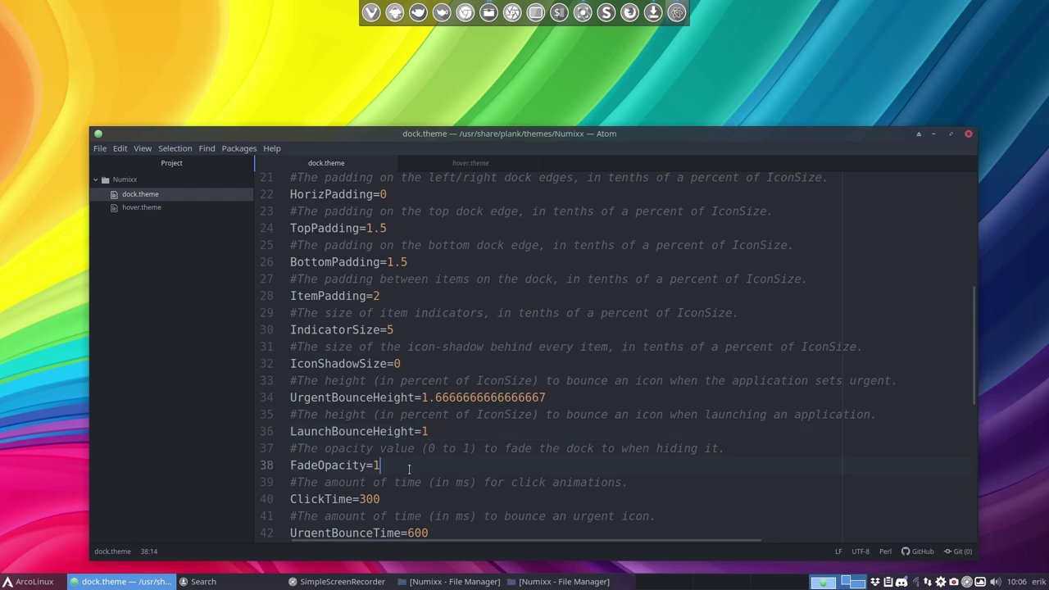
pyautogui.scroll(-1, 406, 467)
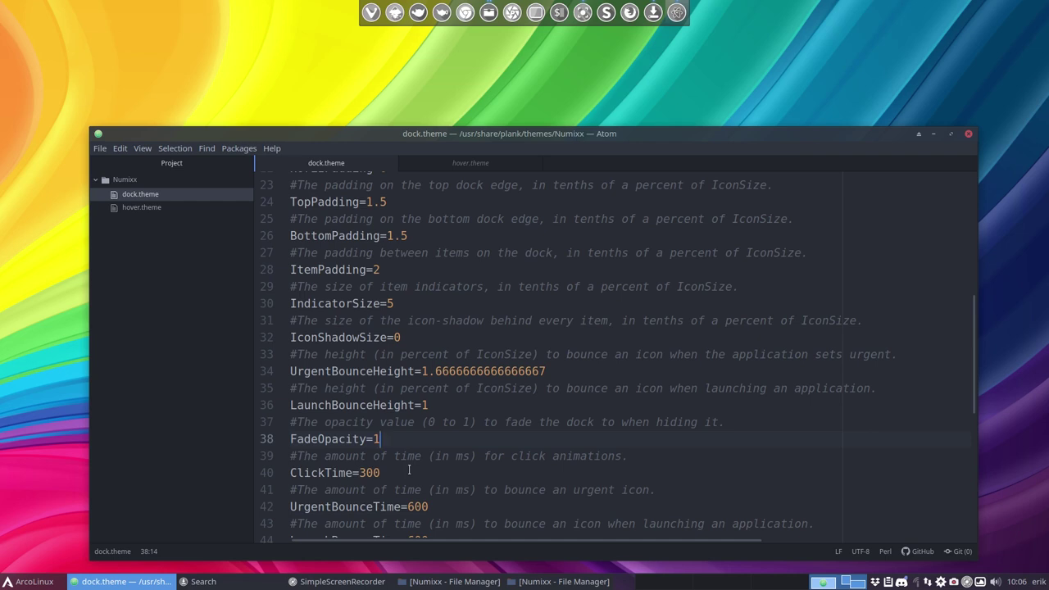
pyautogui.rightClick(483, 8)
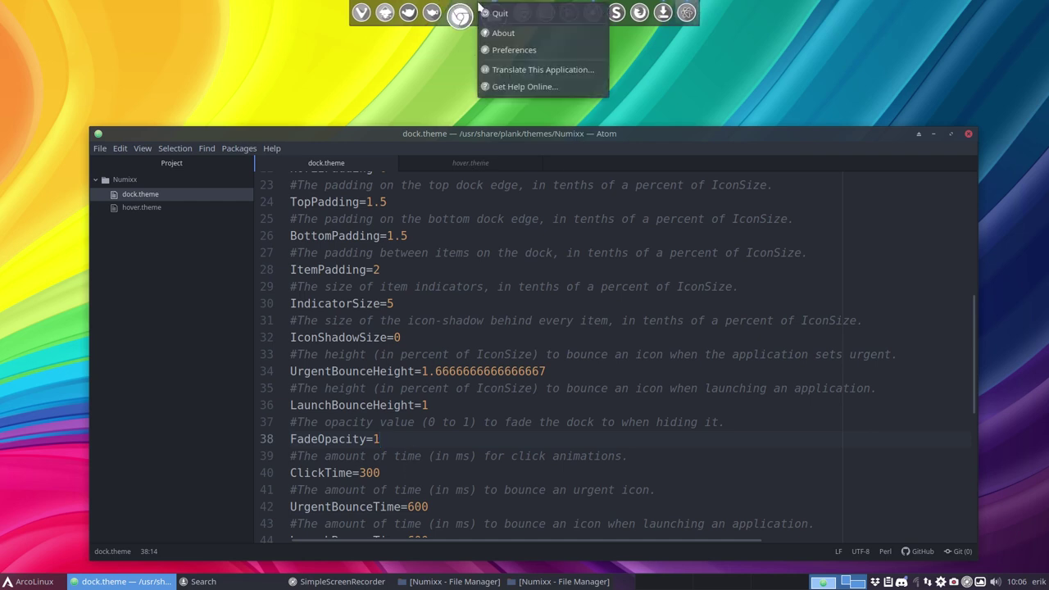
pyautogui.click(496, 49)
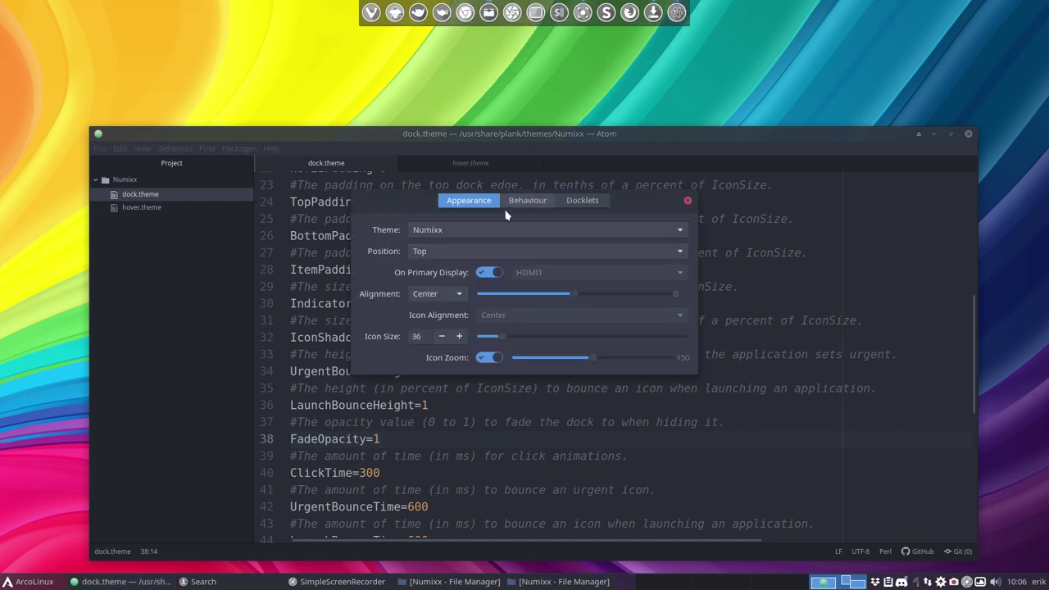
pyautogui.click(517, 208)
pyautogui.click(513, 246)
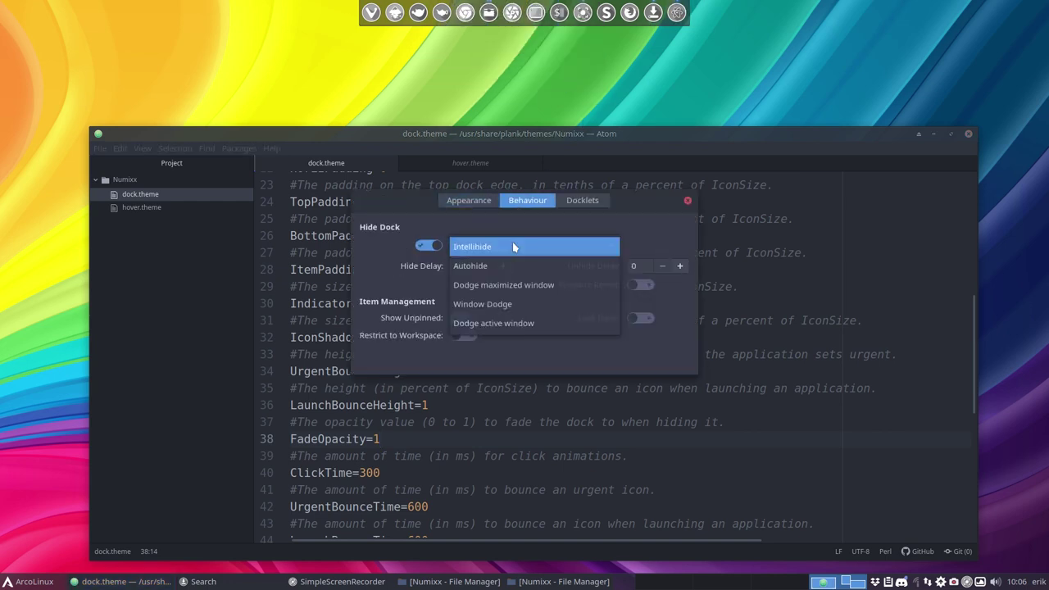
pyautogui.click(513, 244)
pyautogui.click(687, 202)
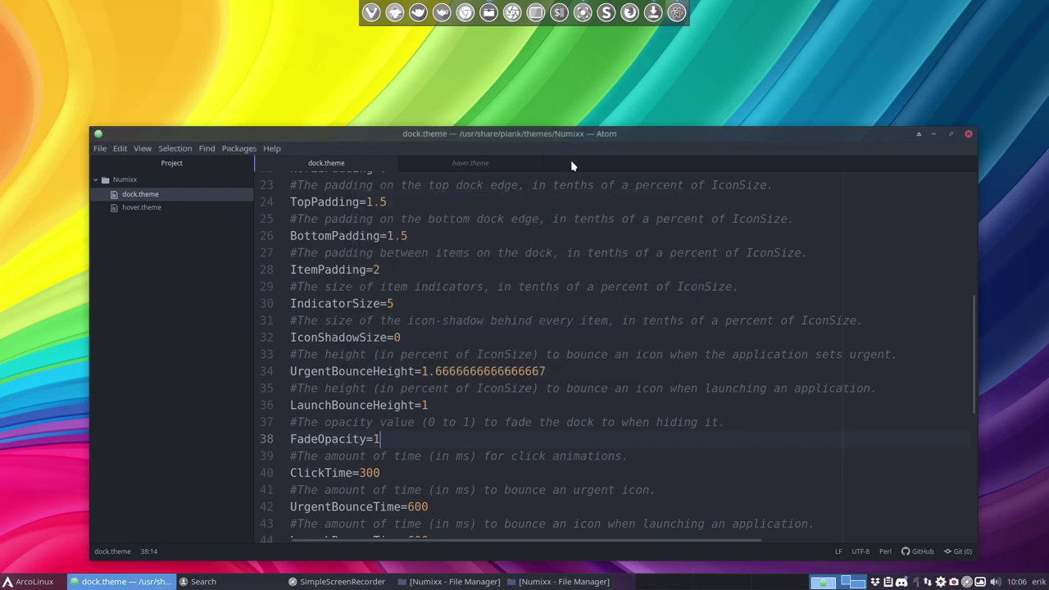
pyautogui.moveTo(563, 136); pyautogui.dragTo(566, 25)
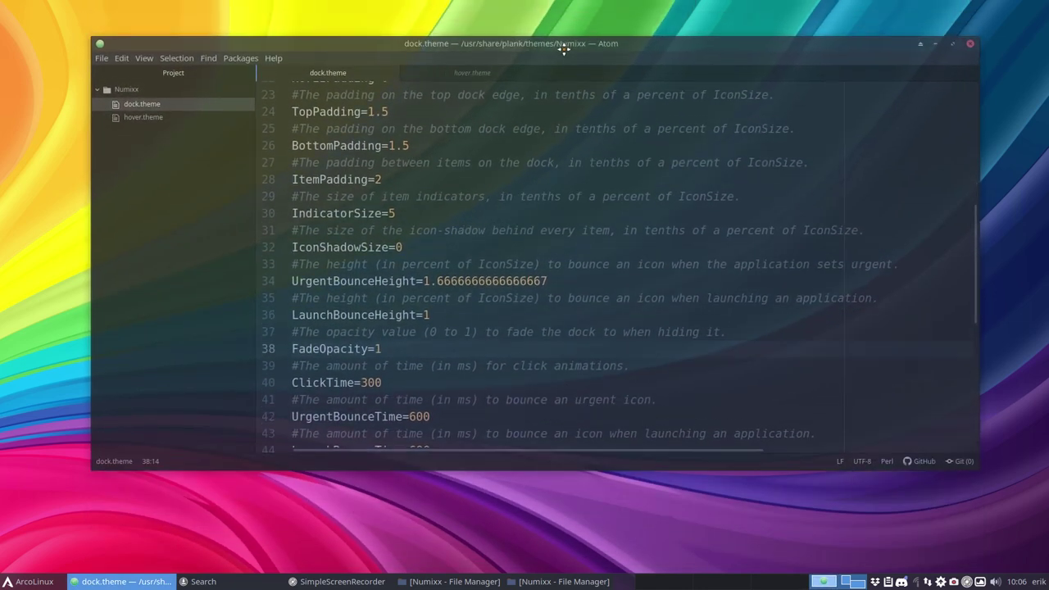
pyautogui.moveTo(564, 51); pyautogui.dragTo(537, 93)
pyautogui.scroll(-1, 408, 371)
pyautogui.scroll(1, 406, 373)
pyautogui.scroll(-2, 402, 374)
pyautogui.scroll(-2, 400, 374)
pyautogui.scroll(1, 400, 374)
pyautogui.scroll(-2, 400, 374)
pyautogui.scroll(-1, 400, 374)
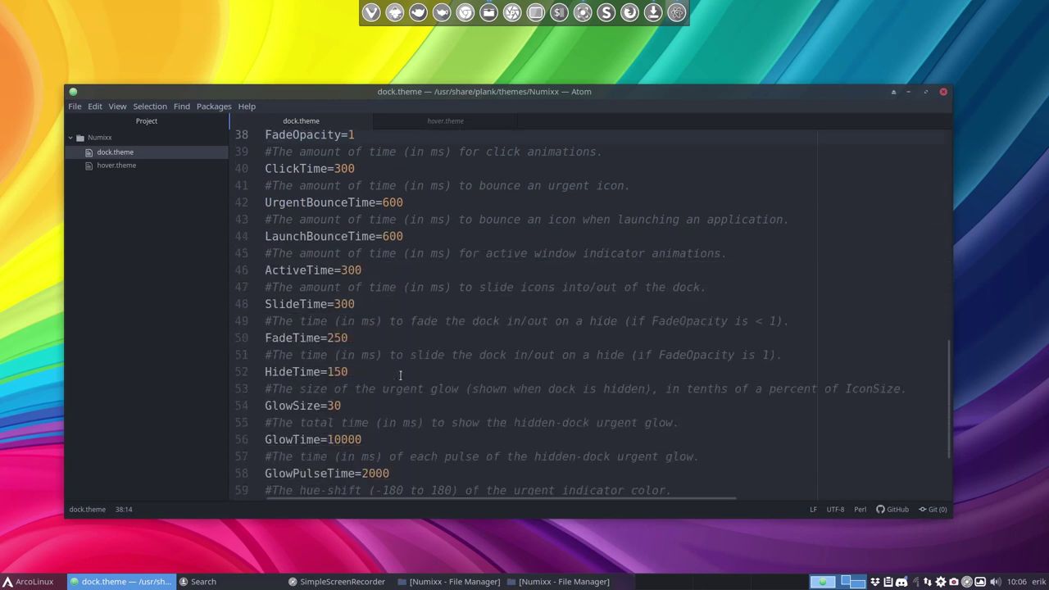
pyautogui.scroll(-2, 400, 375)
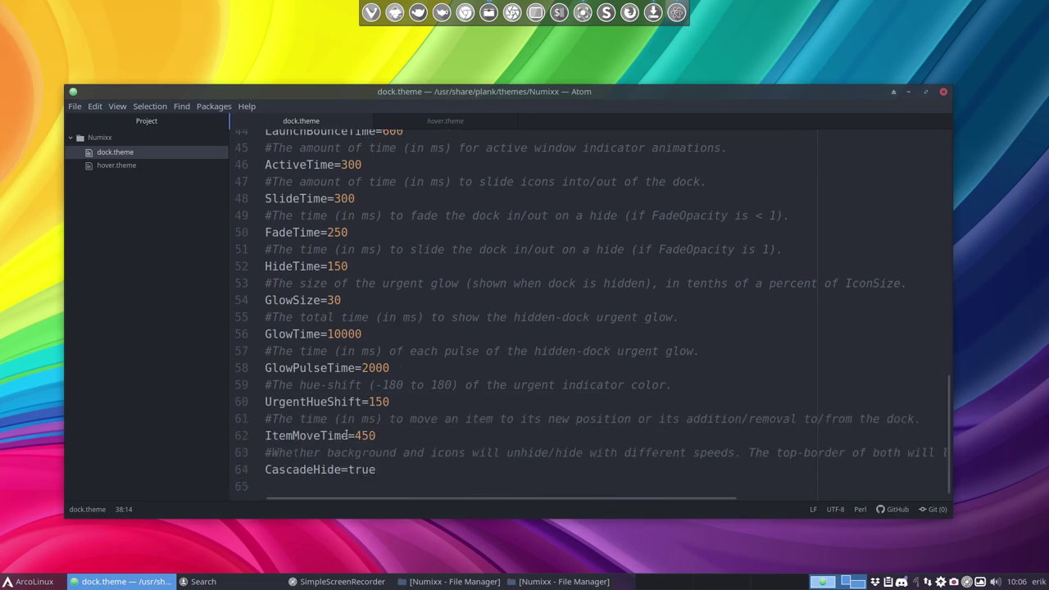
pyautogui.scroll(14, 347, 434)
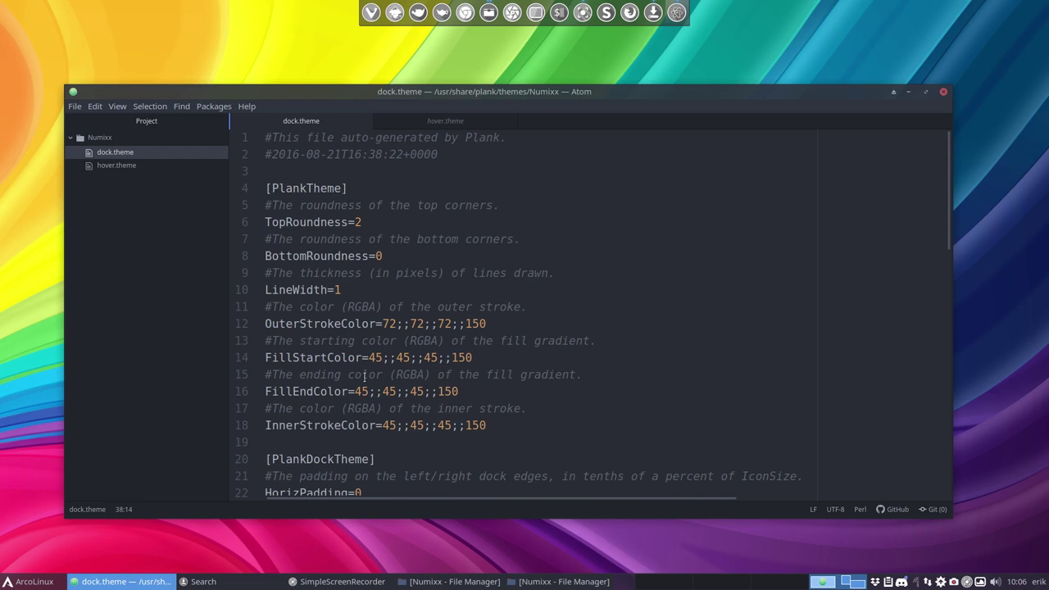
# In hover.theme, change OuterStrokeColor's alpha from 255 to 150.
pyautogui.click(452, 121)
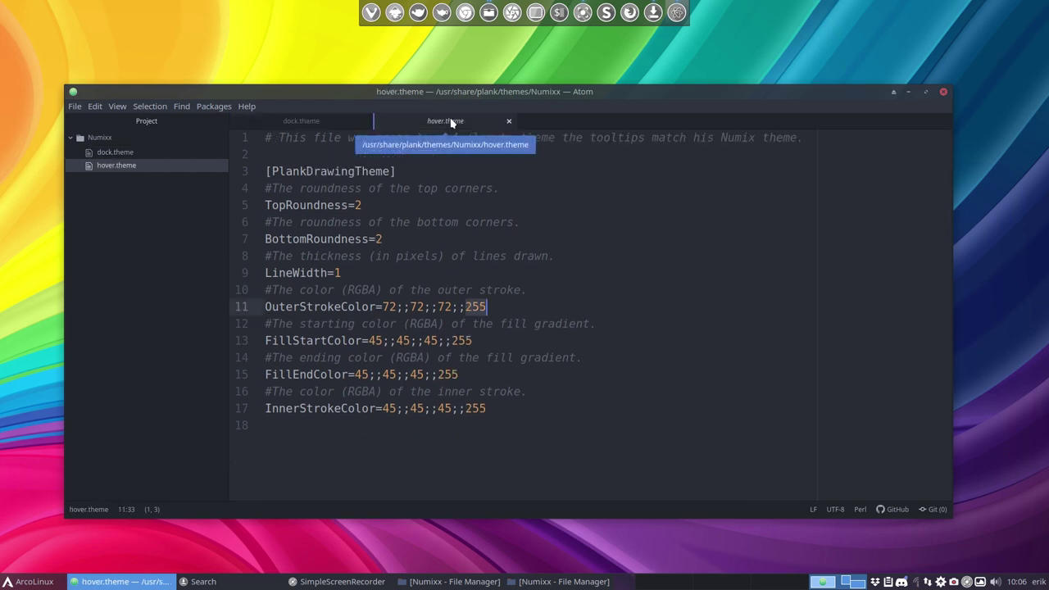
pyautogui.click(382, 205)
pyautogui.click(402, 238)
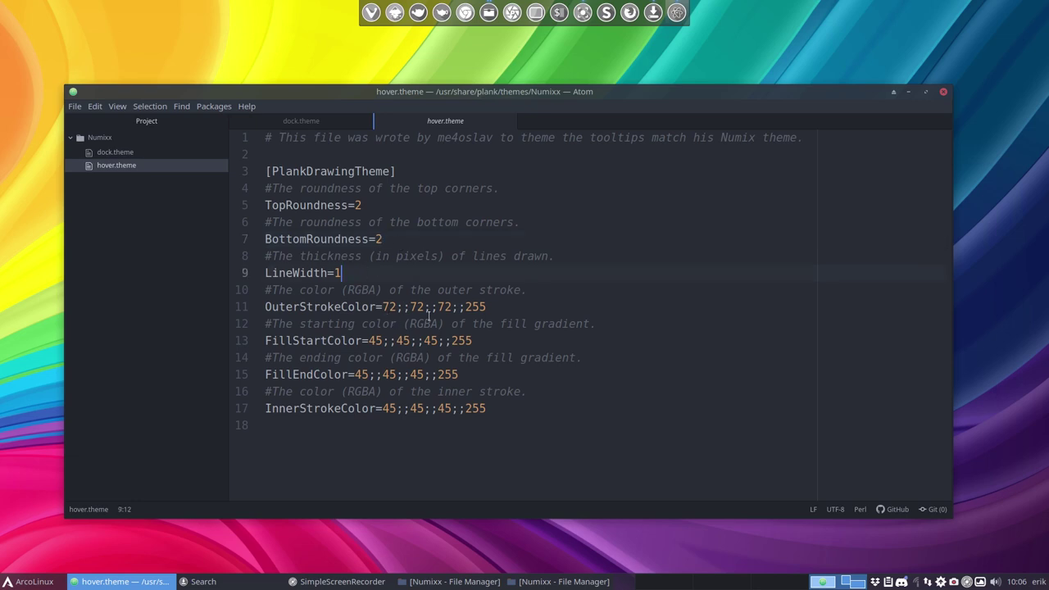
pyautogui.doubleClick(476, 307)
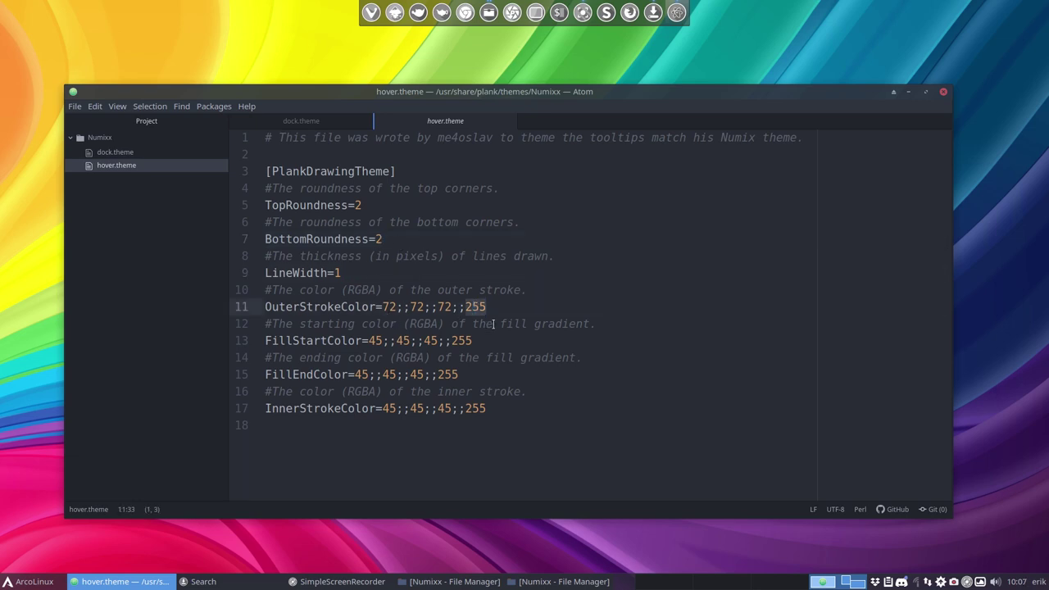
pyautogui.doubleClick(471, 137)
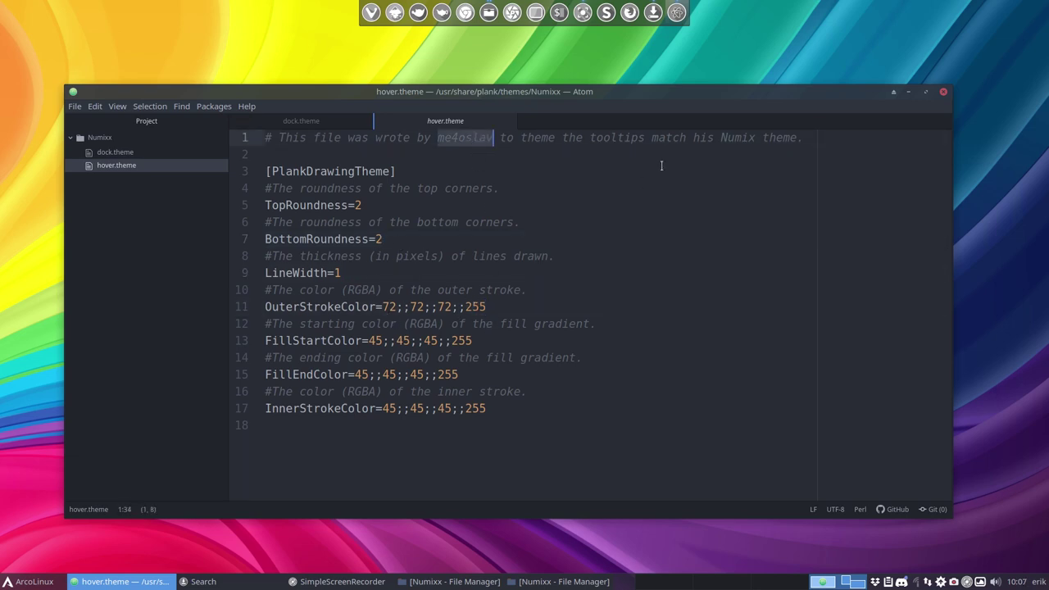
pyautogui.click(735, 152)
pyautogui.doubleClick(475, 307)
pyautogui.write('150')
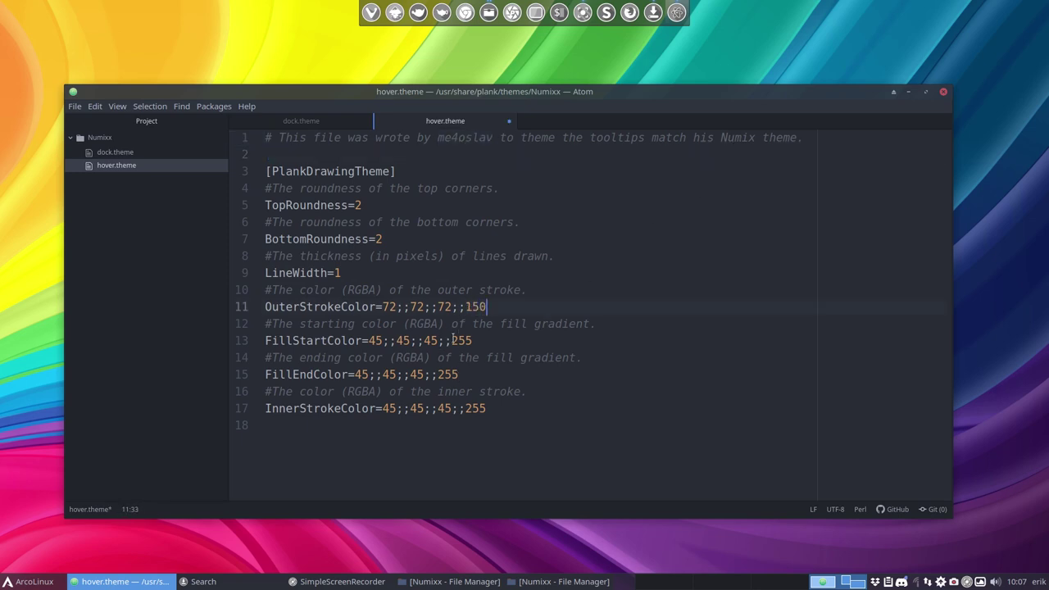
# Set FillStartColor, FillEndColor and InnerStrokeColor alpha to 150 and save hover.theme.
pyautogui.click(459, 340)
pyautogui.doubleClick(459, 341)
pyautogui.write('150')
pyautogui.doubleClick(451, 375)
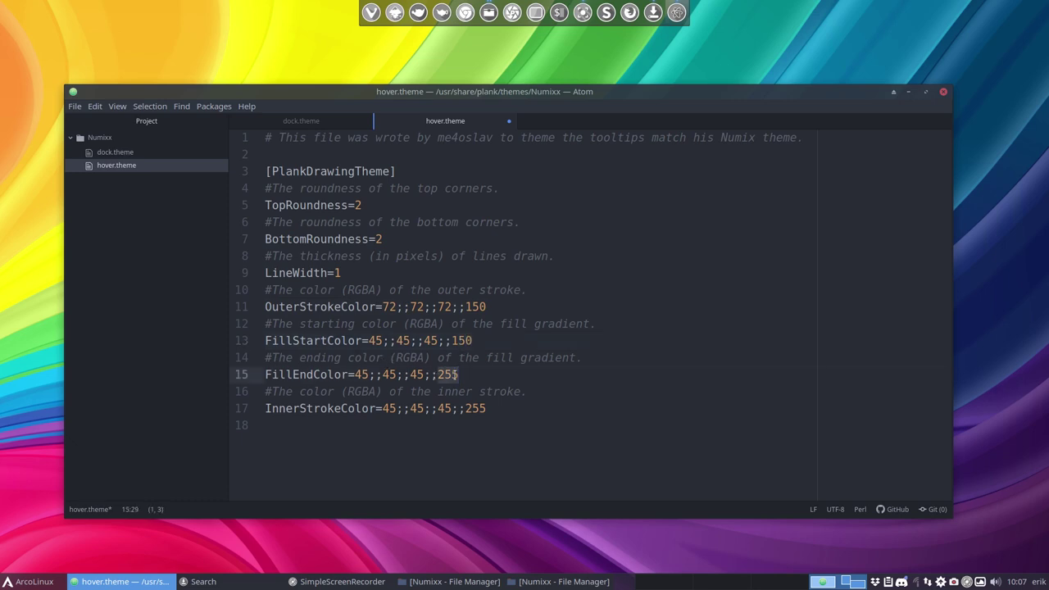
pyautogui.write('150')
pyautogui.doubleClick(476, 409)
pyautogui.write('150')
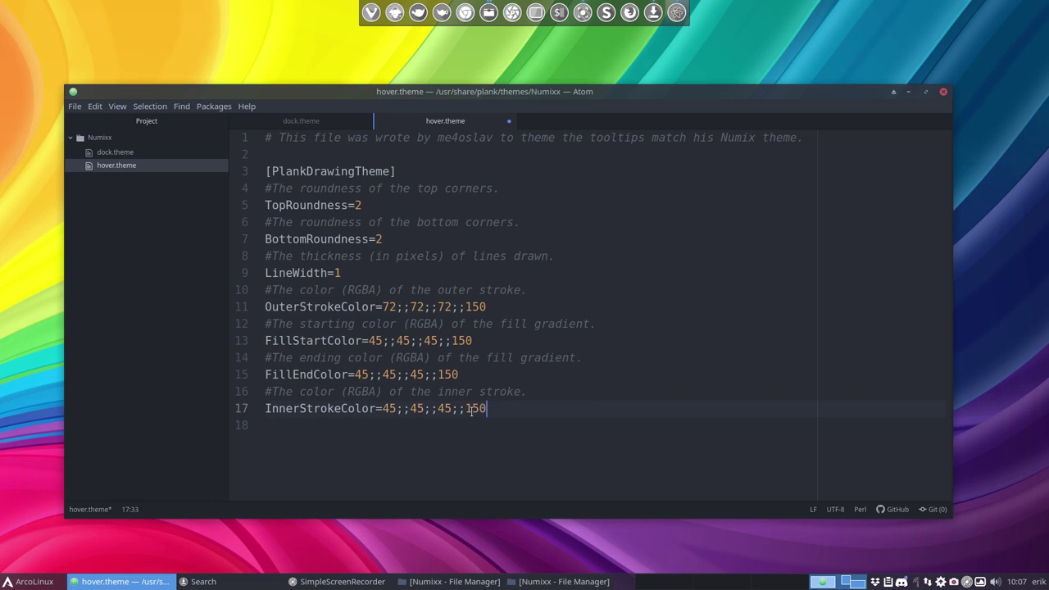
pyautogui.hotkey('ctrl', 's')
pyautogui.moveTo(473, 97); pyautogui.dragTo(491, 99)
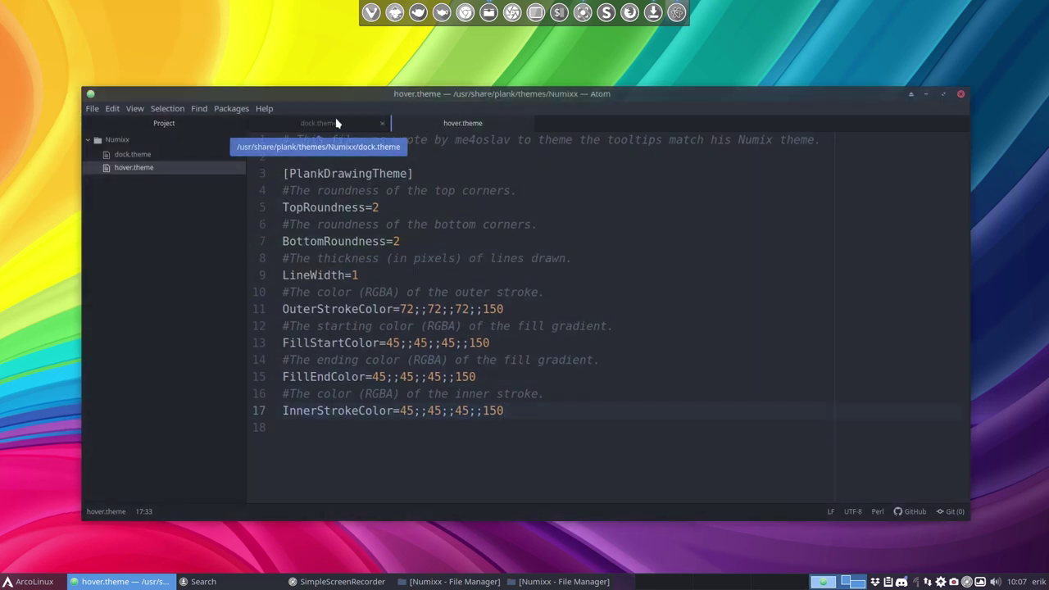
# Launch Gpick, minimize Atom, and move the Gpick window up and right.
pyautogui.click(36, 581)
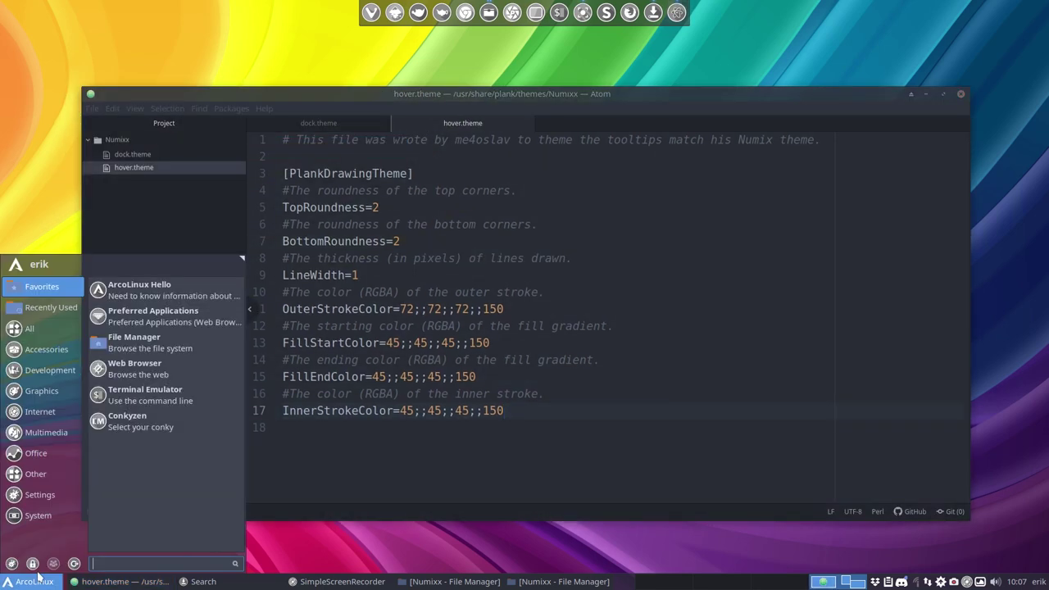
pyautogui.write('gpick')
pyautogui.press('Return')
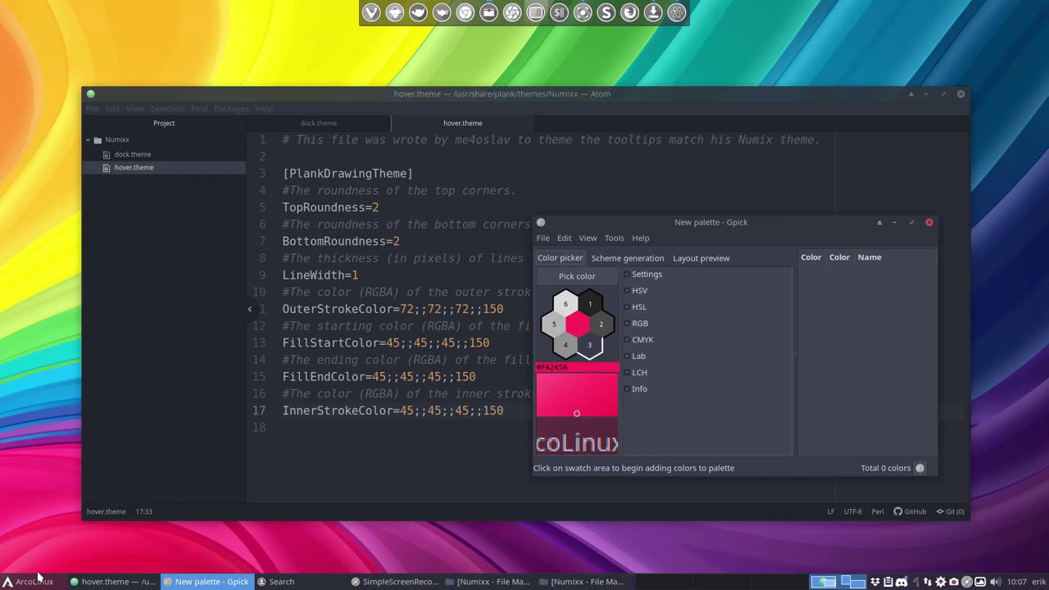
pyautogui.click(927, 94)
pyautogui.moveTo(746, 221); pyautogui.dragTo(773, 143)
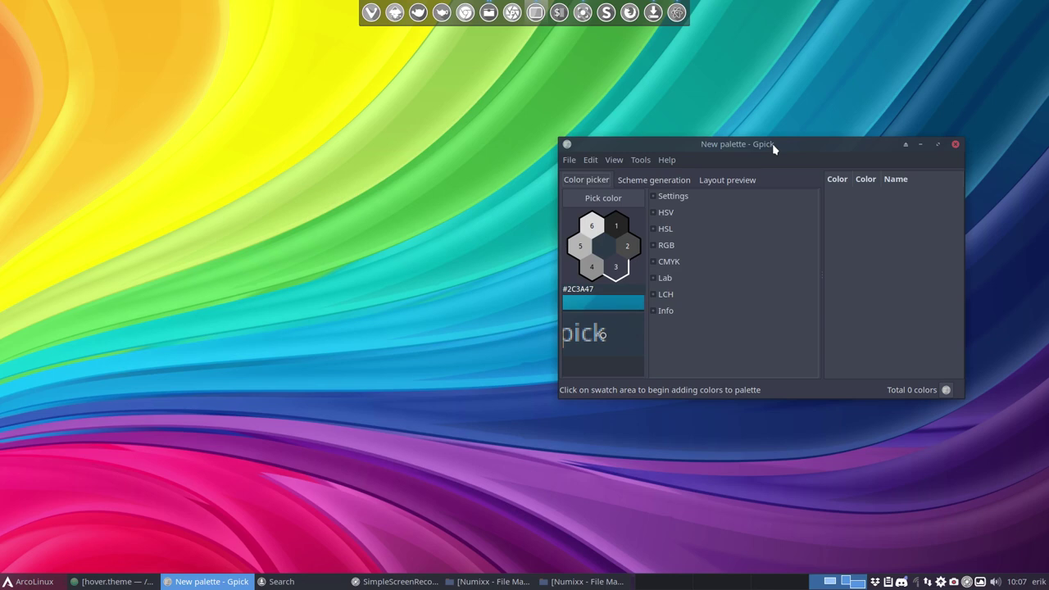
# Sample the rainbow wallpaper colours into an 18-colour Gpick palette.
pyautogui.click(617, 232)
pyautogui.click(628, 246)
pyautogui.click(616, 266)
pyautogui.click(592, 266)
pyautogui.click(596, 229)
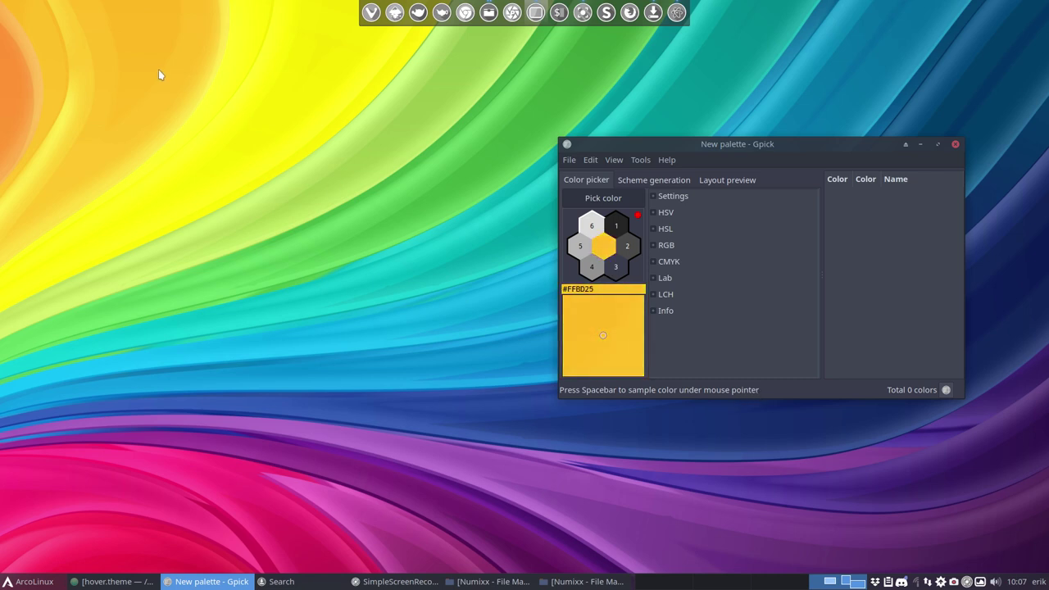
pyautogui.press('space')
pyautogui.press('space')
pyautogui.press('space')
pyautogui.press('space')
pyautogui.press('space')
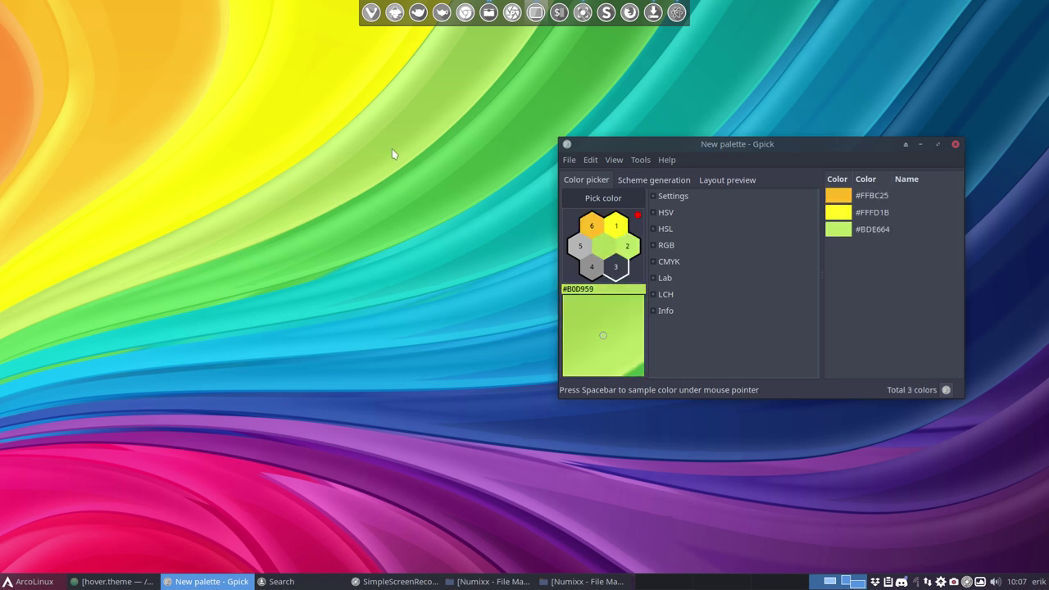
pyautogui.press('space')
pyautogui.press('space')
pyautogui.press('space')
pyautogui.press('space')
pyautogui.press('space')
pyautogui.press('space')
pyautogui.press('space')
pyautogui.press('space')
pyautogui.press('space')
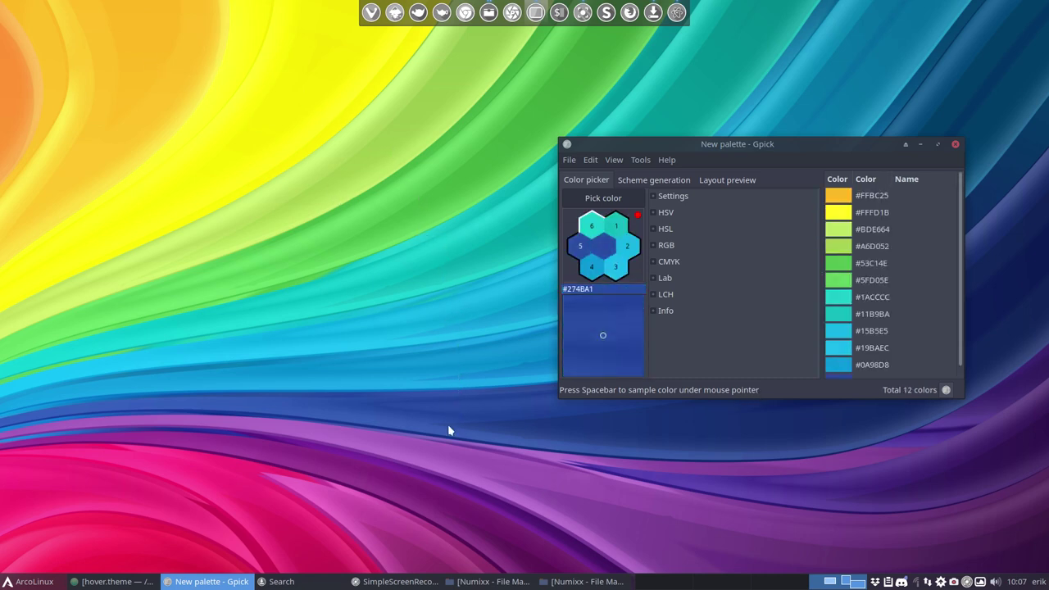
pyautogui.press('space')
pyautogui.press('space')
pyautogui.press('space')
pyautogui.press('space')
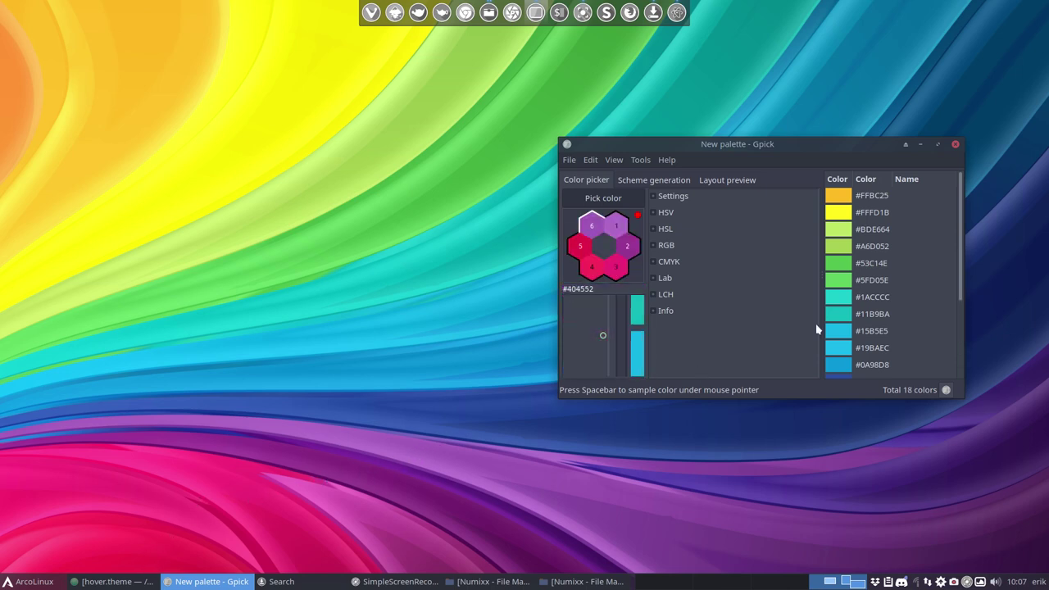
pyautogui.scroll(-3, 863, 318)
pyautogui.scroll(3, 863, 318)
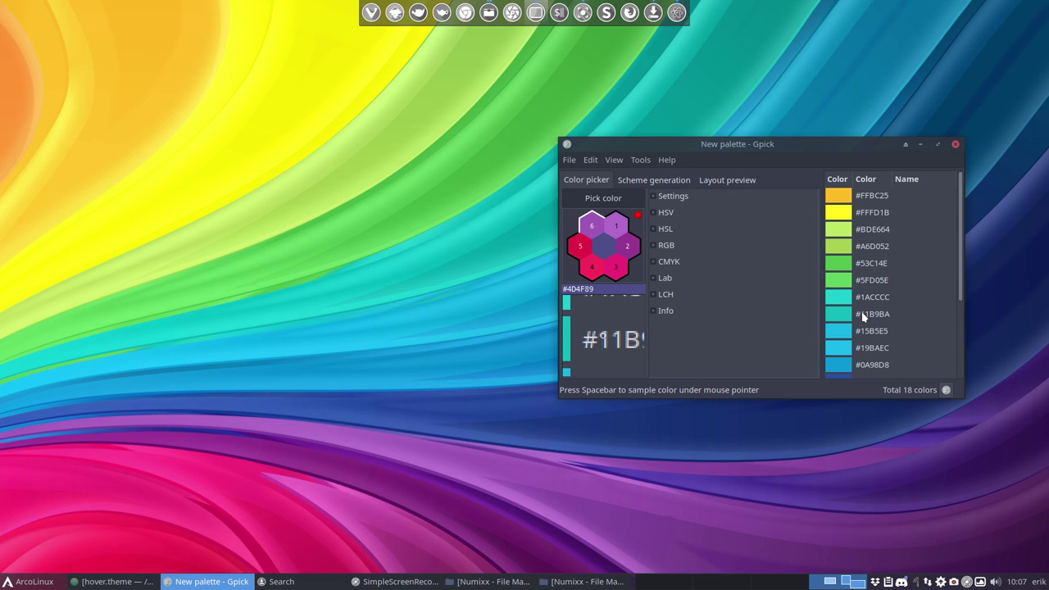
# Copy the yellow #FFBC25 to the clipboard as rgb(255, 188, 37).
pyautogui.click(880, 198)
pyautogui.rightClick(877, 199)
pyautogui.moveTo(920, 206)
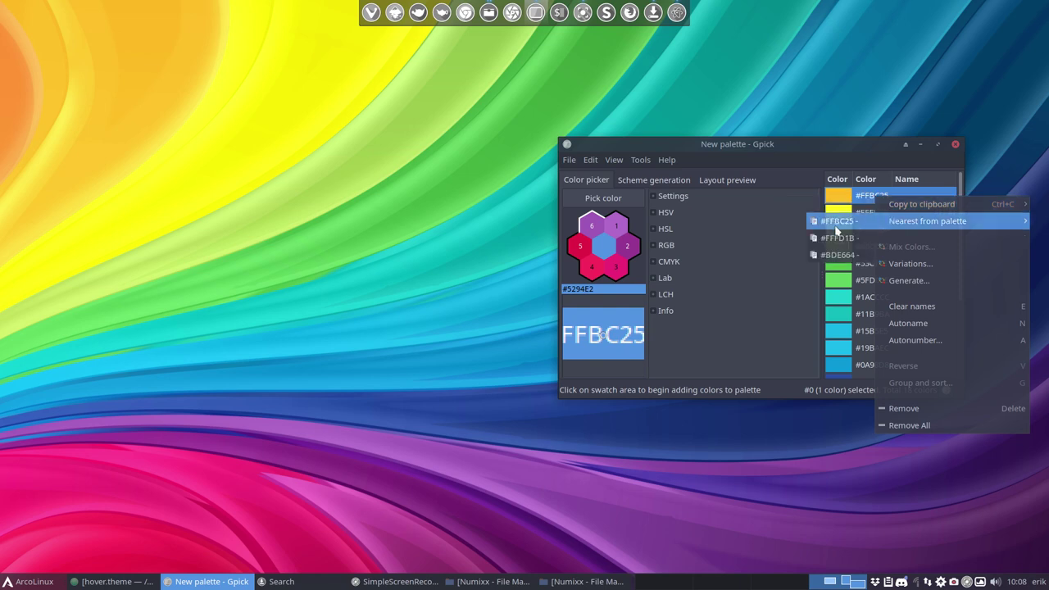
pyautogui.click(837, 225)
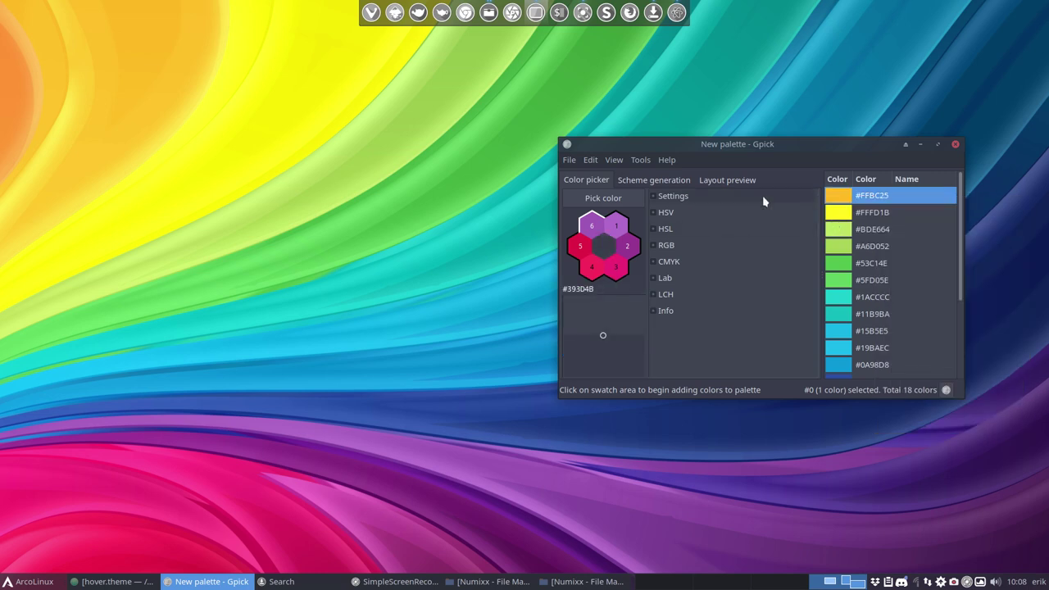
# Return to Atom's dock.theme and paste rgb(255, 188, 37) into the outer-stroke comment.
pyautogui.click(920, 144)
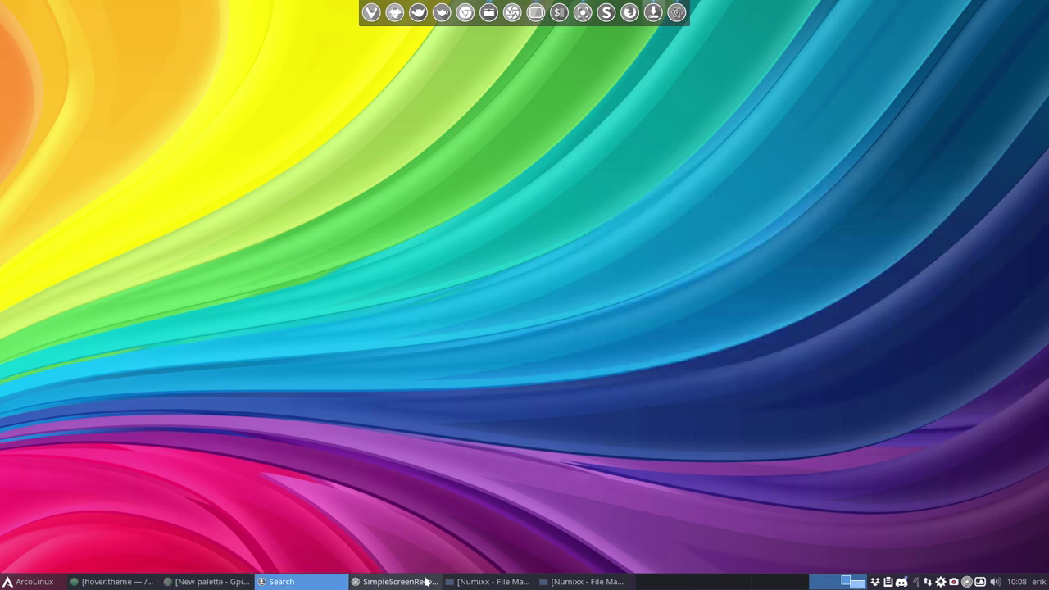
pyautogui.click(115, 582)
pyautogui.click(326, 123)
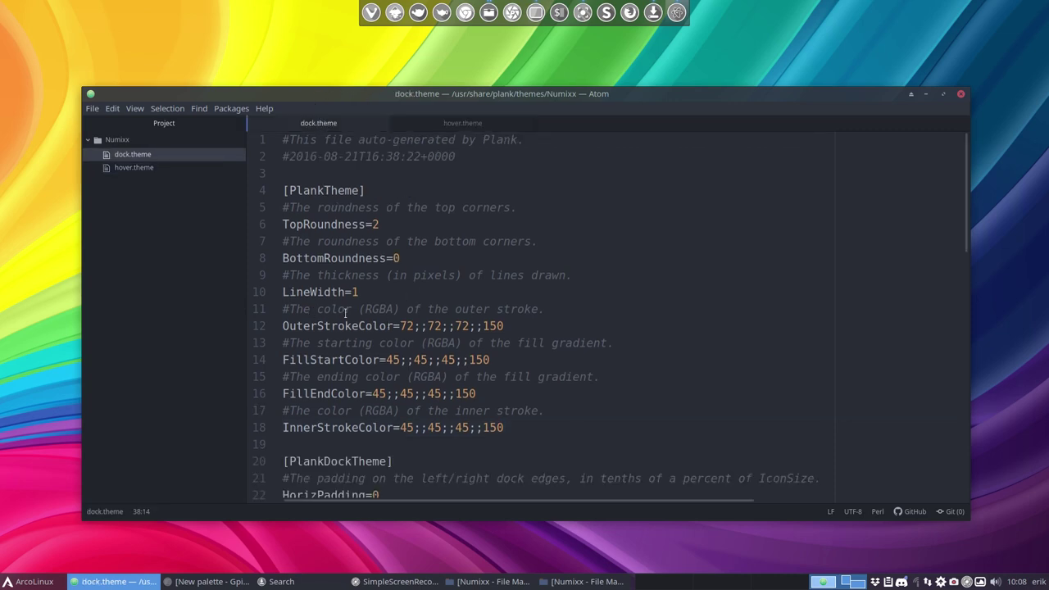
pyautogui.click(565, 306)
pyautogui.hotkey('ctrl', 'v')
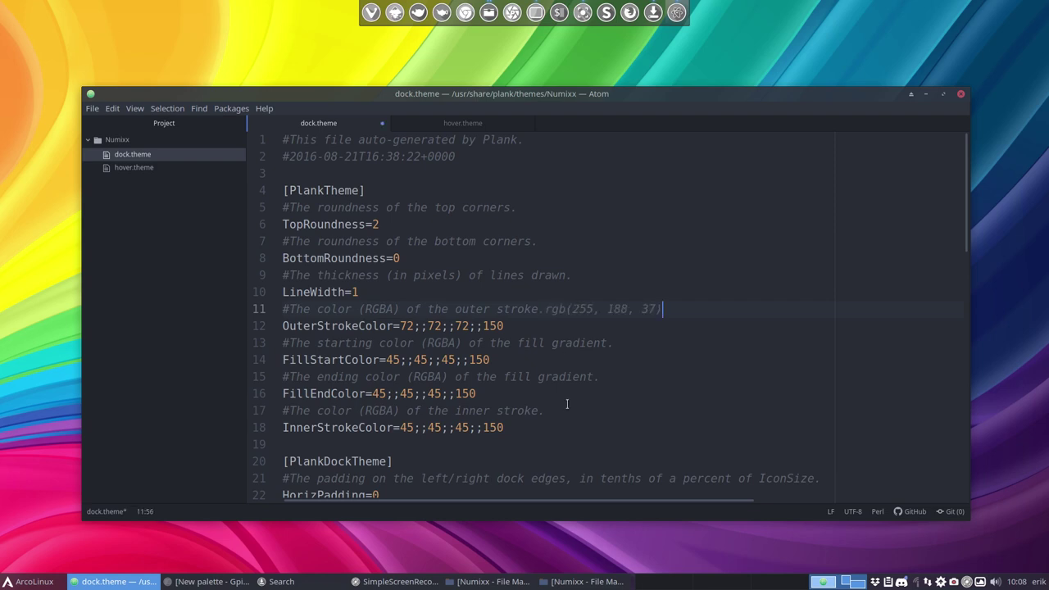
# Change OuterStrokeColor to yellow 255;;188;;37;;150 and save to preview it.
pyautogui.click(414, 325)
pyautogui.press('BackSpace')
pyautogui.press('BackSpace')
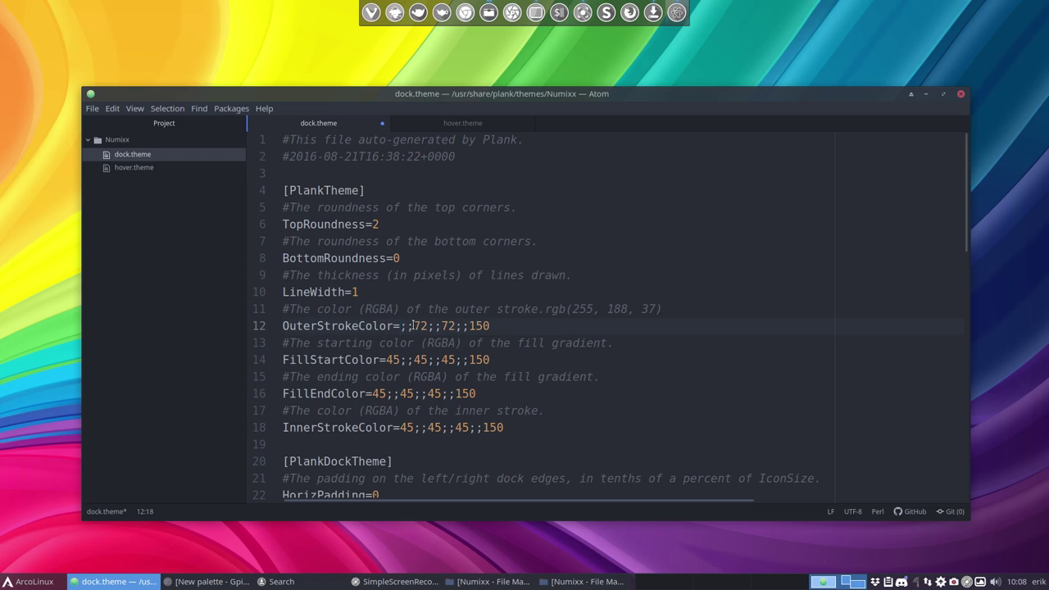
pyautogui.write('255')
pyautogui.press('Right')
pyautogui.press('Delete')
pyautogui.press('Delete')
pyautogui.write('188')
pyautogui.press('BackSpace')
pyautogui.press('BackSpace')
pyautogui.write('37')
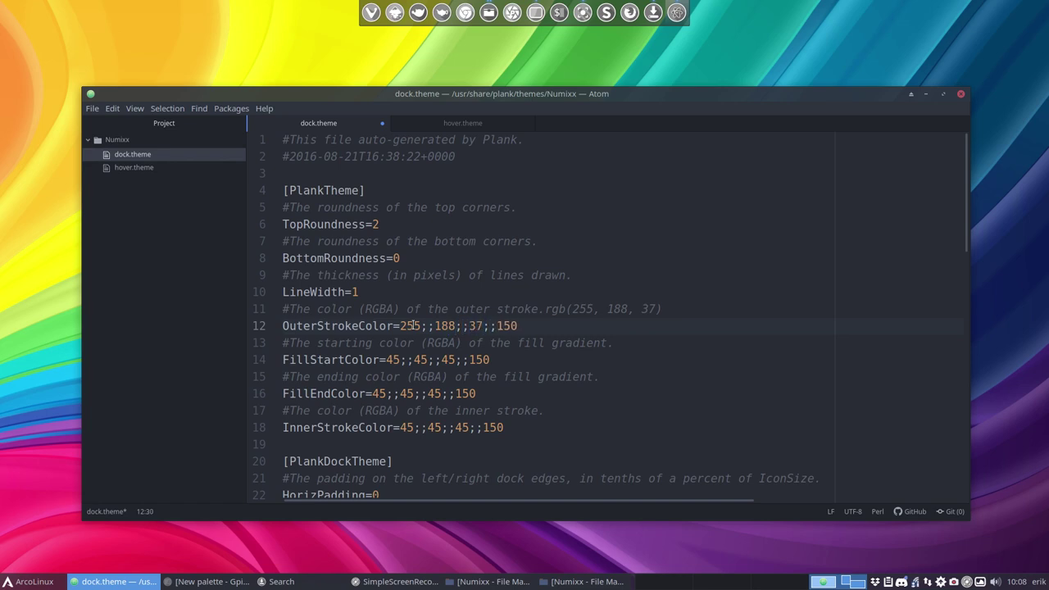
pyautogui.hotkey('ctrl', 's')
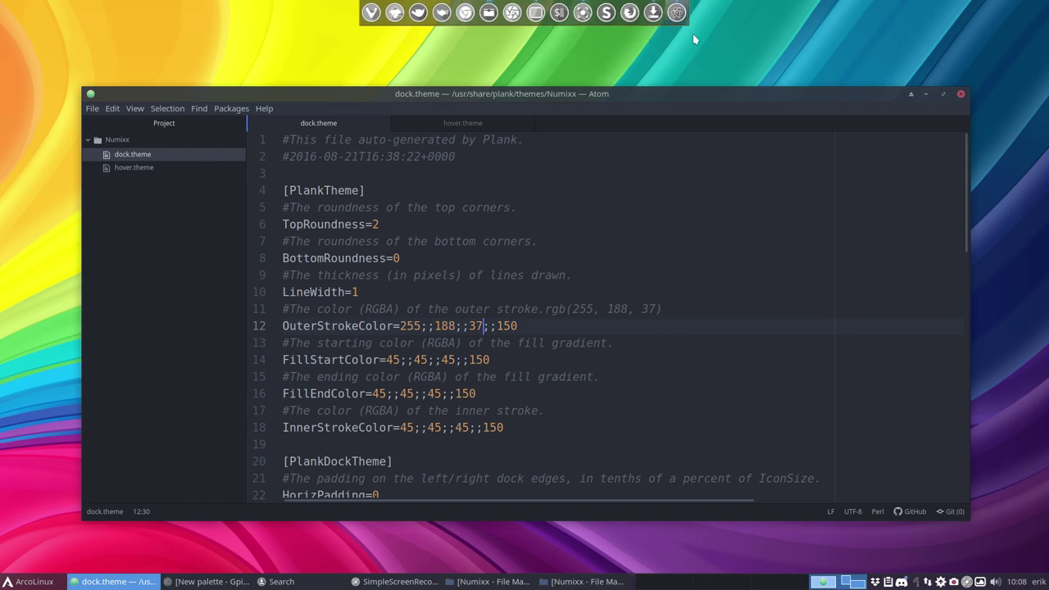
# Set LineWidth to 10 and save to preview thicker dock lines.
pyautogui.press('Up')
pyautogui.press('Up')
pyautogui.press('BackSpace')
pyautogui.write('10')
pyautogui.hotkey('ctrl', 's')
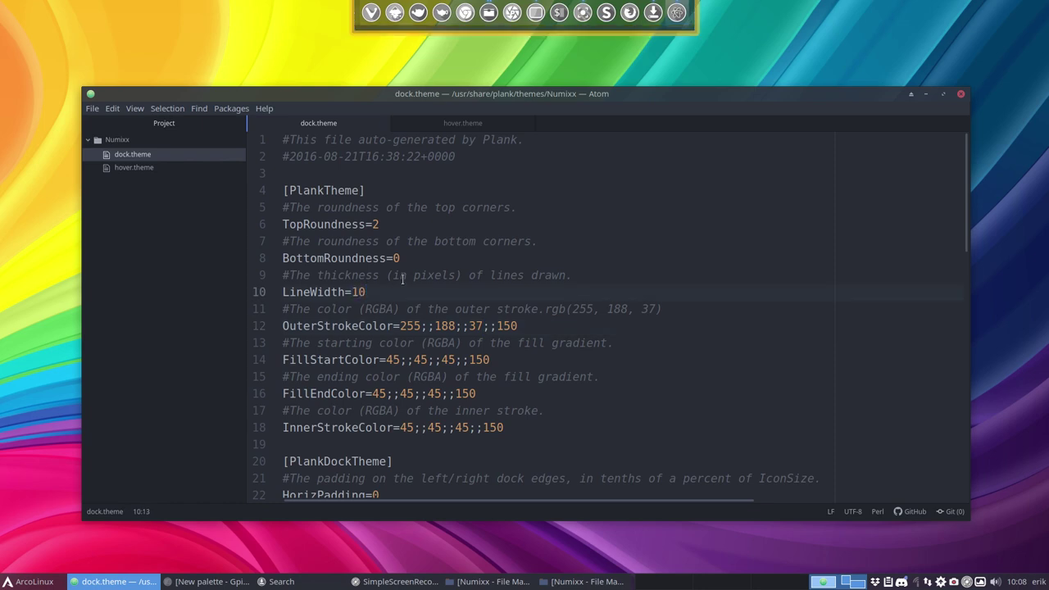
# Revert LineWidth to 1 and OuterStrokeColor to 72;;72;;72;;150, then save.
pyautogui.press('BackSpace')
pyautogui.hotkey('ctrl', 'z')
pyautogui.hotkey('ctrl', 'z')
pyautogui.hotkey('ctrl', 'z')
pyautogui.hotkey('ctrl', 'z')
pyautogui.write('7')
pyautogui.hotkey('ctrl', 'z')
pyautogui.hotkey('ctrl', 'z')
pyautogui.hotkey('ctrl', 'z')
pyautogui.hotkey('ctrl', 'z')
pyautogui.hotkey('ctrl', 'z')
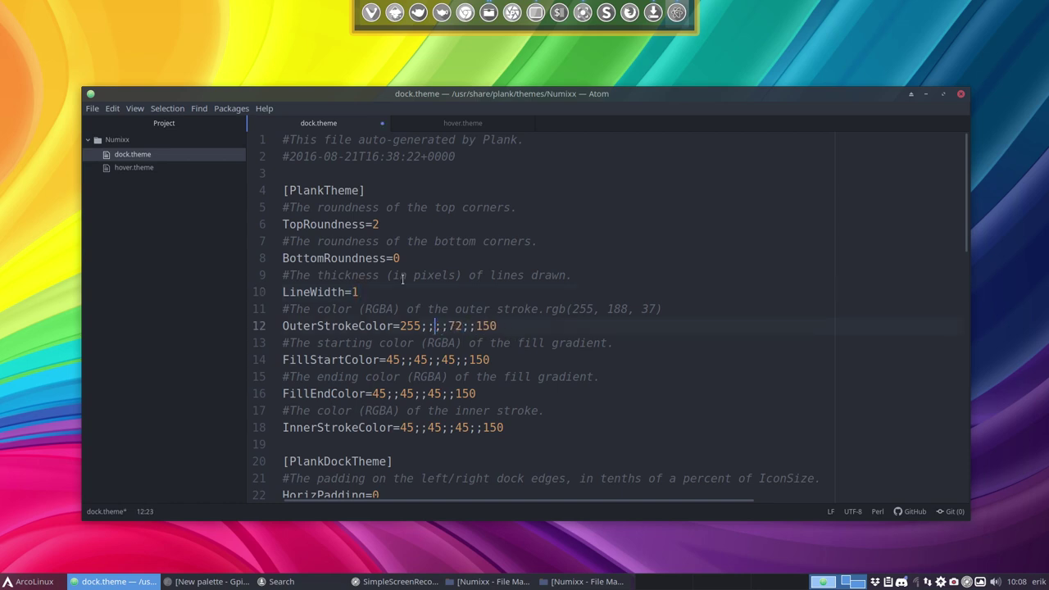
pyautogui.hotkey('ctrl', 'z')
pyautogui.hotkey('ctrl', 's')
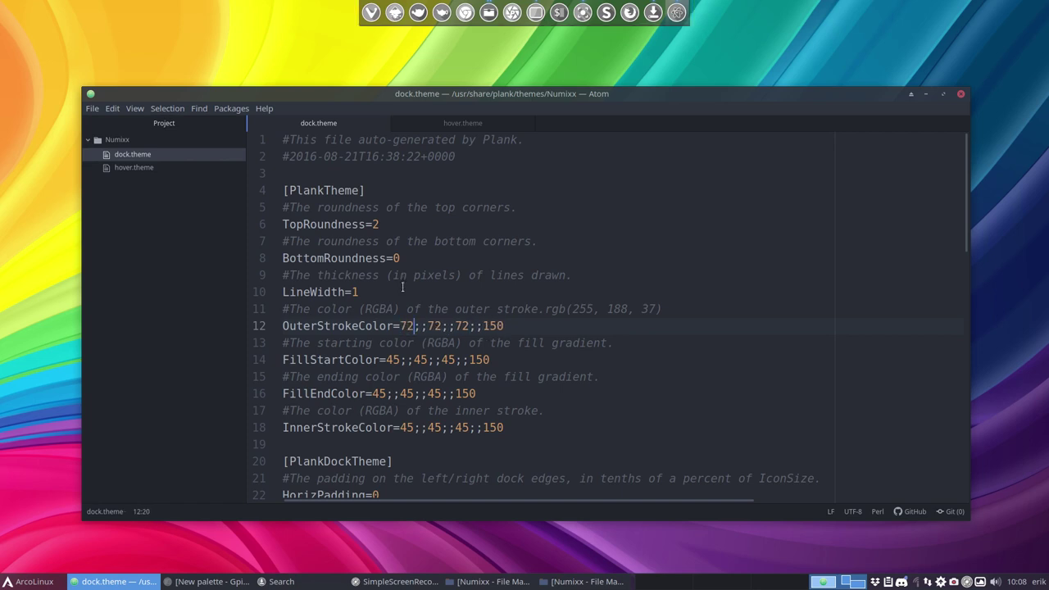
# Set FillStartColor to yellow 255;;188;;37;;150 and save dock.theme.
pyautogui.doubleClick(394, 361)
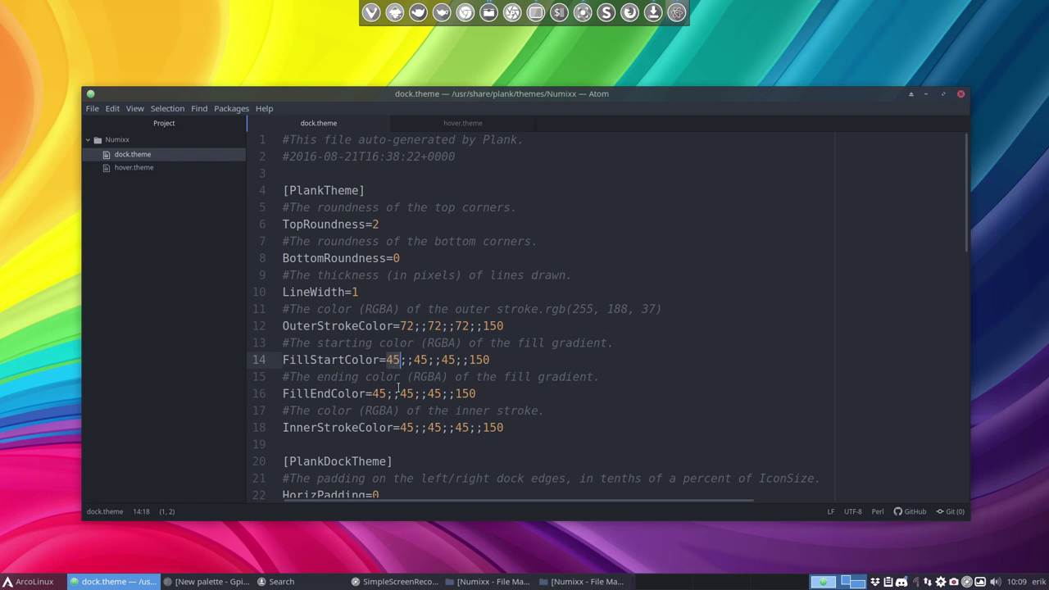
pyautogui.write('28')
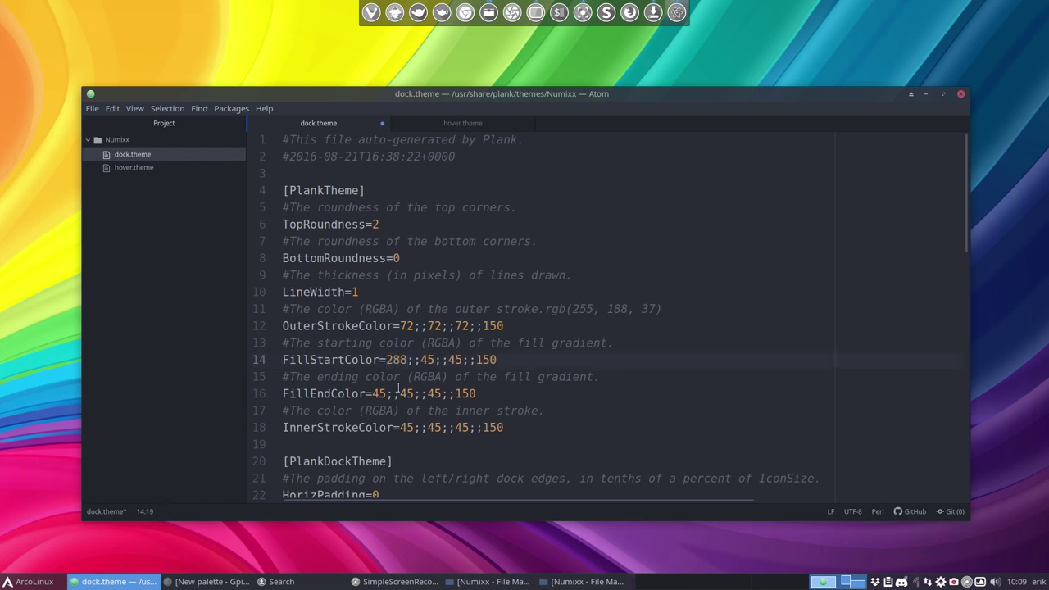
pyautogui.press('BackSpace')
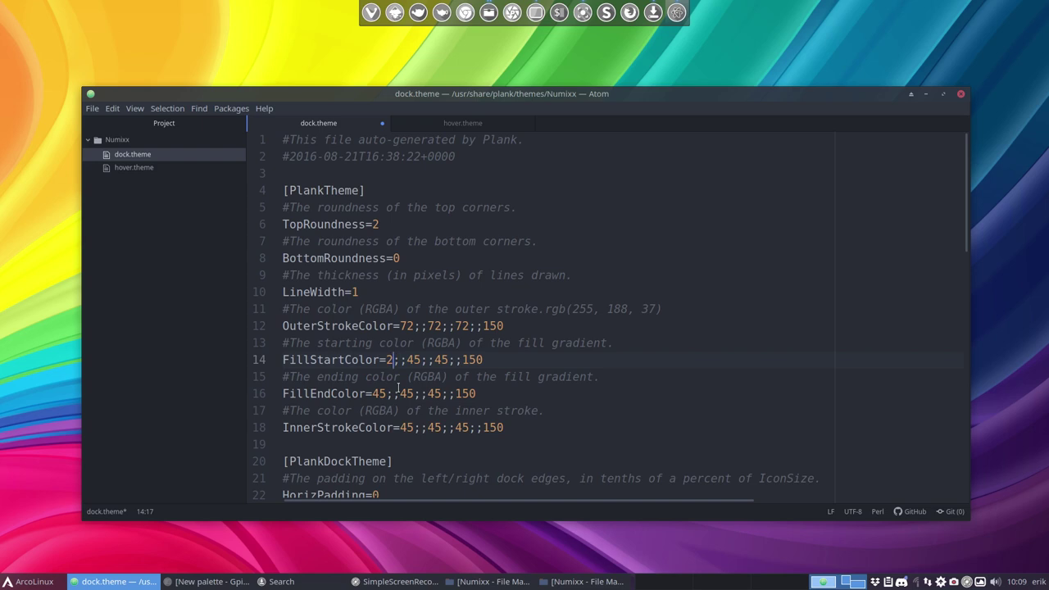
pyautogui.write('55')
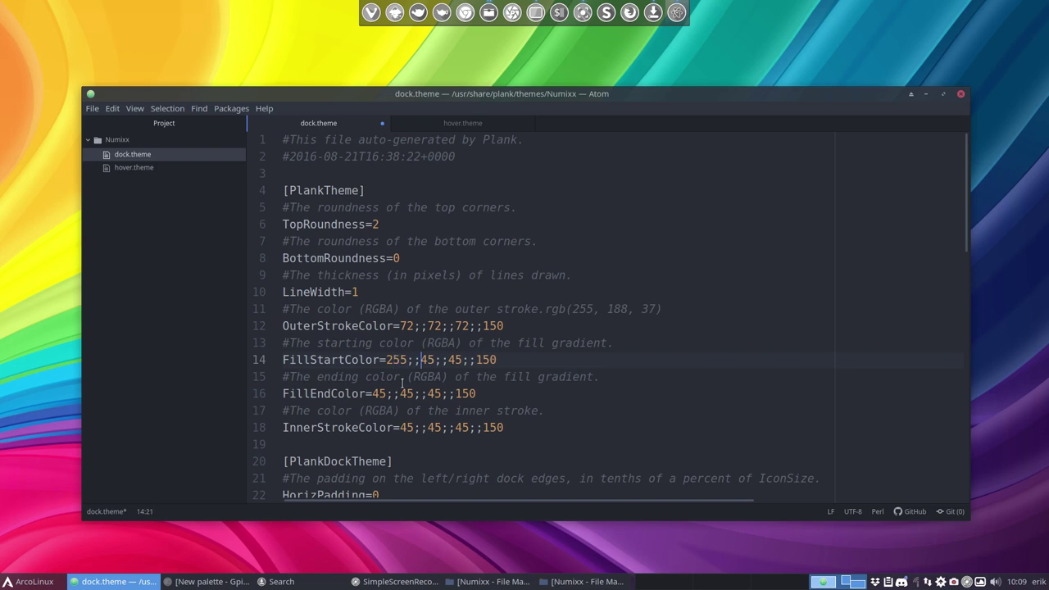
pyautogui.press('BackSpace')
pyautogui.press('Delete')
pyautogui.write('188')
pyautogui.press('BackSpace')
pyautogui.press('BackSpace')
pyautogui.write('37')
pyautogui.moveTo(386, 360); pyautogui.dragTo(513, 355)
pyautogui.hotkey('ctrl', 'c')
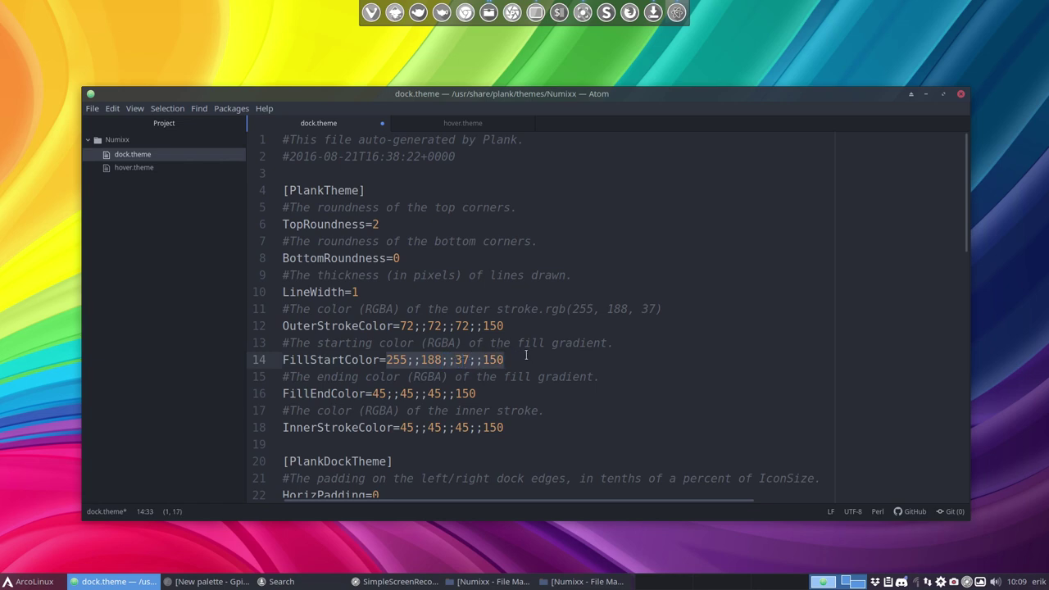
pyautogui.hotkey('ctrl', 's')
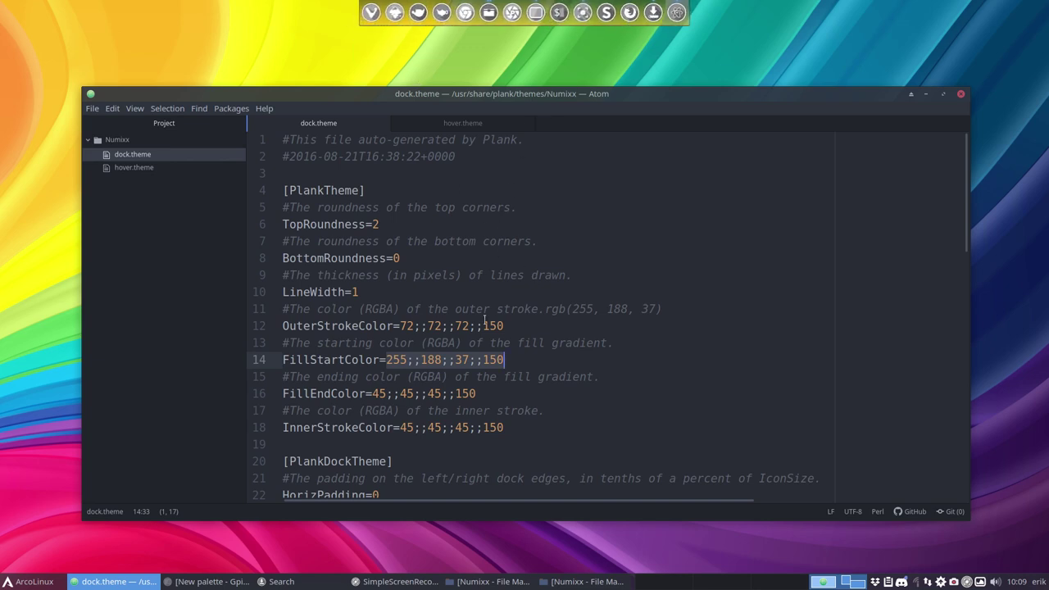
# Paste the yellow 255;;188;;37;;150 values over FillEndColor and save.
pyautogui.click(401, 343)
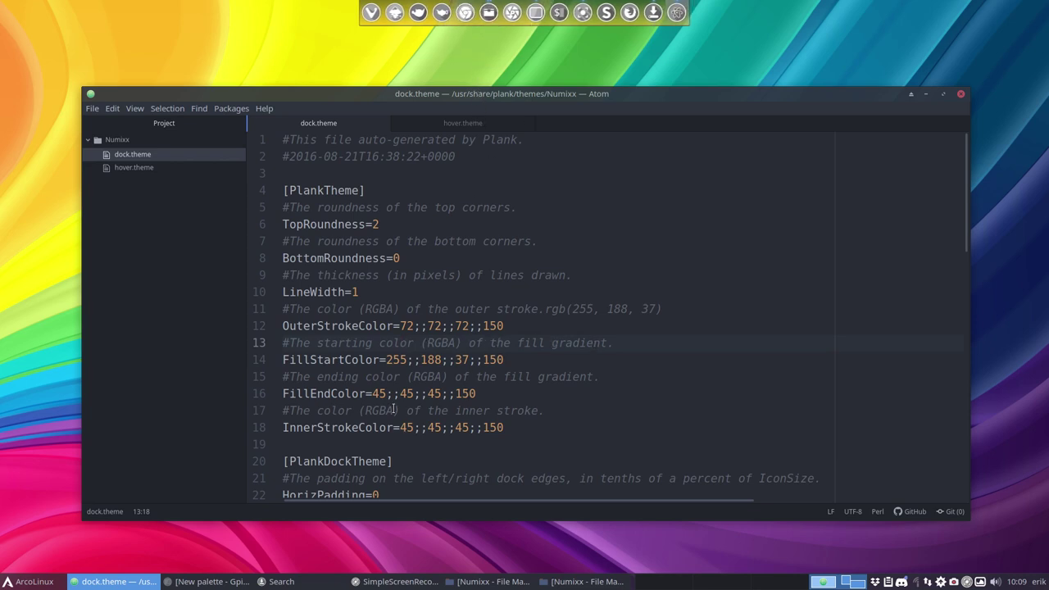
pyautogui.moveTo(378, 392); pyautogui.dragTo(486, 377)
pyautogui.doubleClick(397, 359)
pyautogui.hotkey('ctrl', 'shift', 'Right')
pyautogui.hotkey('ctrl', 'shift', 'Right')
pyautogui.hotkey('ctrl', 'shift', 'Right')
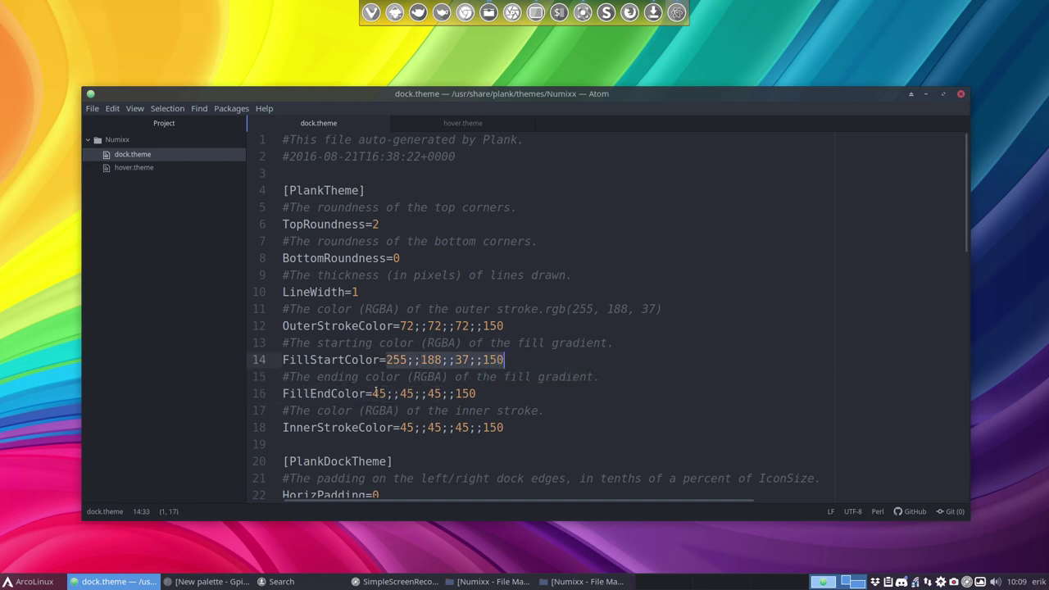
pyautogui.doubleClick(375, 393)
pyautogui.hotkey('ctrl', 'shift', 'Right')
pyautogui.hotkey('ctrl', 'shift', 'Right')
pyautogui.hotkey('ctrl', 'shift', 'Right')
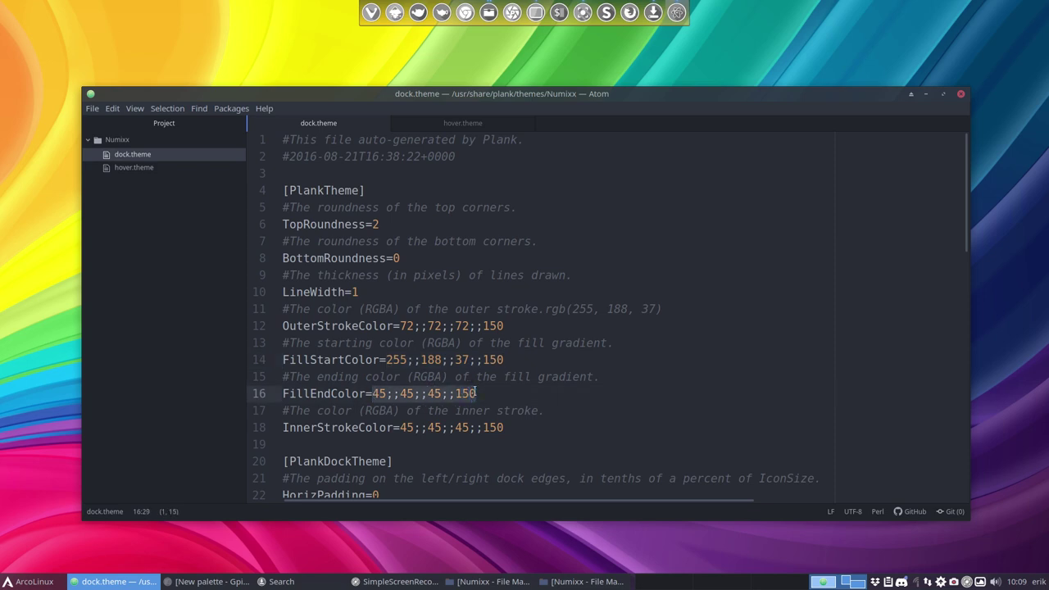
pyautogui.hotkey('ctrl', 'v')
pyautogui.hotkey('ctrl', 's')
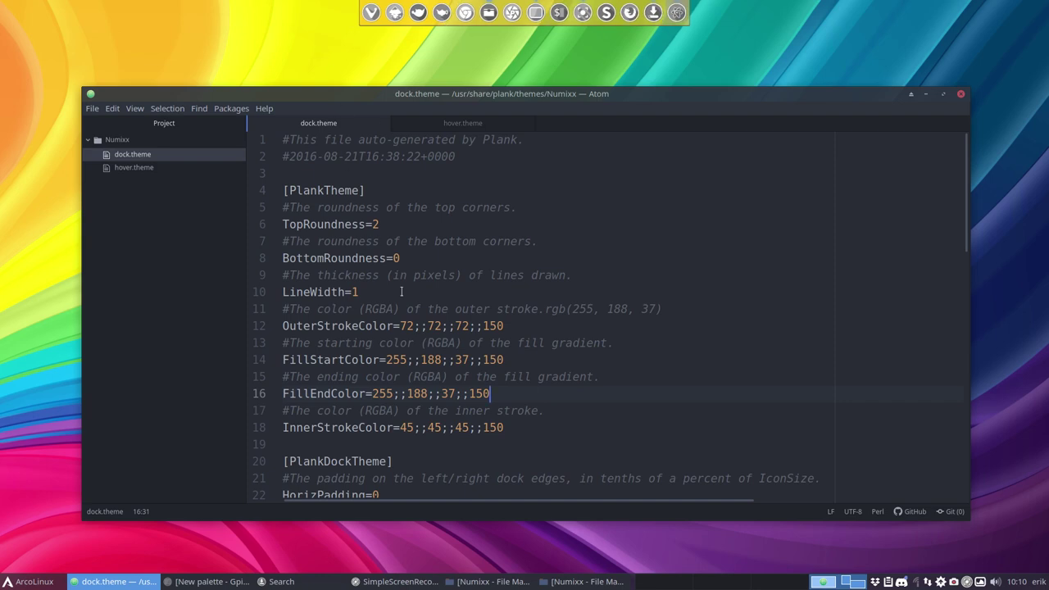
# Set the outer stroke to black 0;;0;;0;;150 and save to preview it.
pyautogui.doubleClick(408, 326)
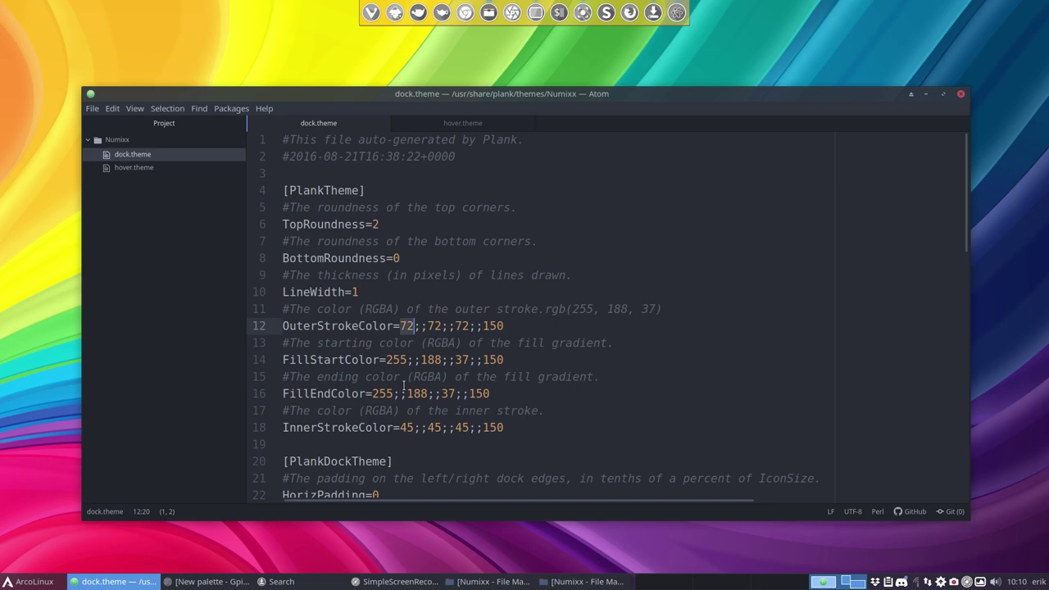
pyautogui.write('0')
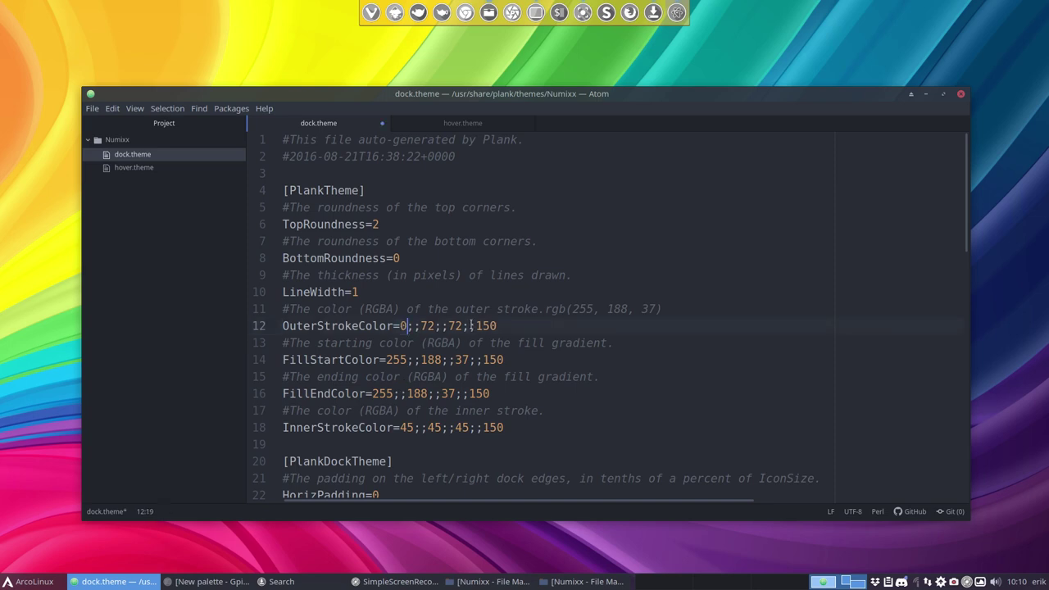
pyautogui.doubleClick(432, 326)
pyautogui.write('0')
pyautogui.doubleClick(448, 325)
pyautogui.write('0')
pyautogui.hotkey('ctrl', 's')
# Undo the black and change the outer stroke RGB values to 255;;255;;255.
pyautogui.hotkey('ctrl', 'z')
pyautogui.hotkey('ctrl', 'z')
pyautogui.hotkey('ctrl', 'z')
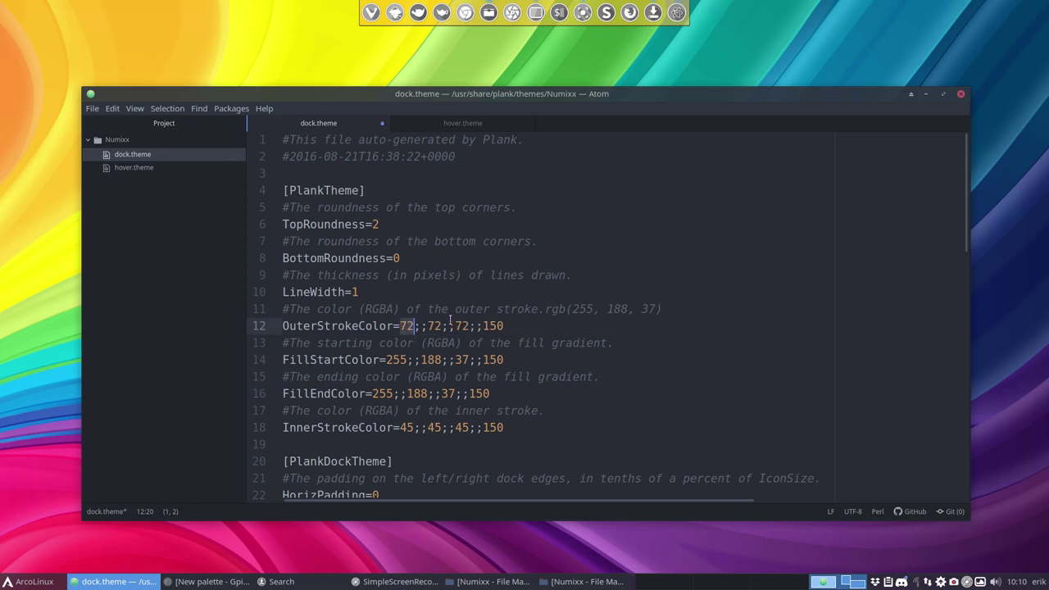
pyautogui.write('255')
pyautogui.doubleClick(440, 324)
pyautogui.write('255')
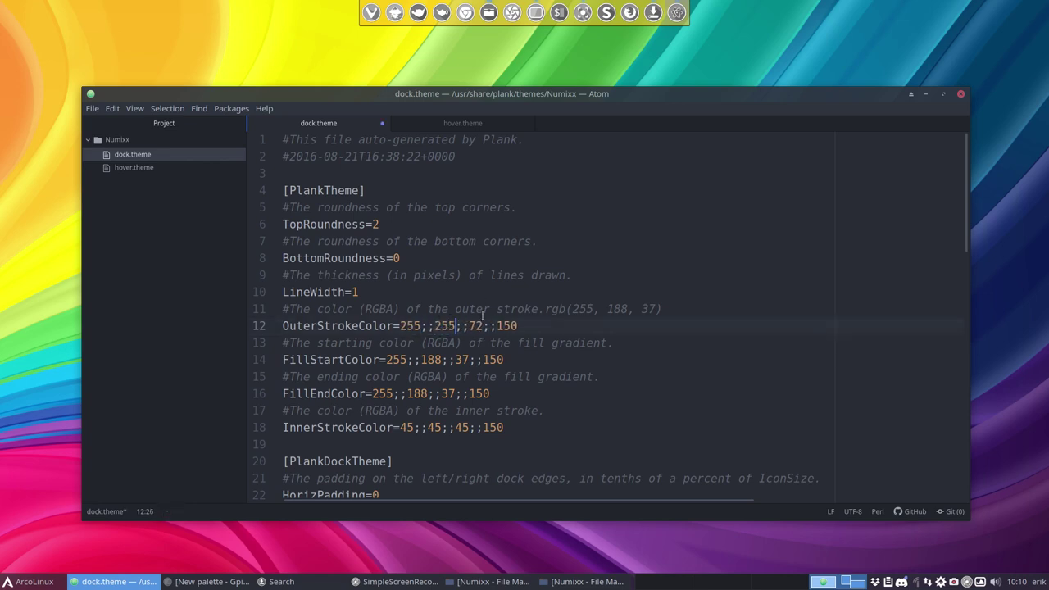
pyautogui.doubleClick(479, 325)
pyautogui.write('255')
pyautogui.click(516, 326)
pyautogui.click(601, 332)
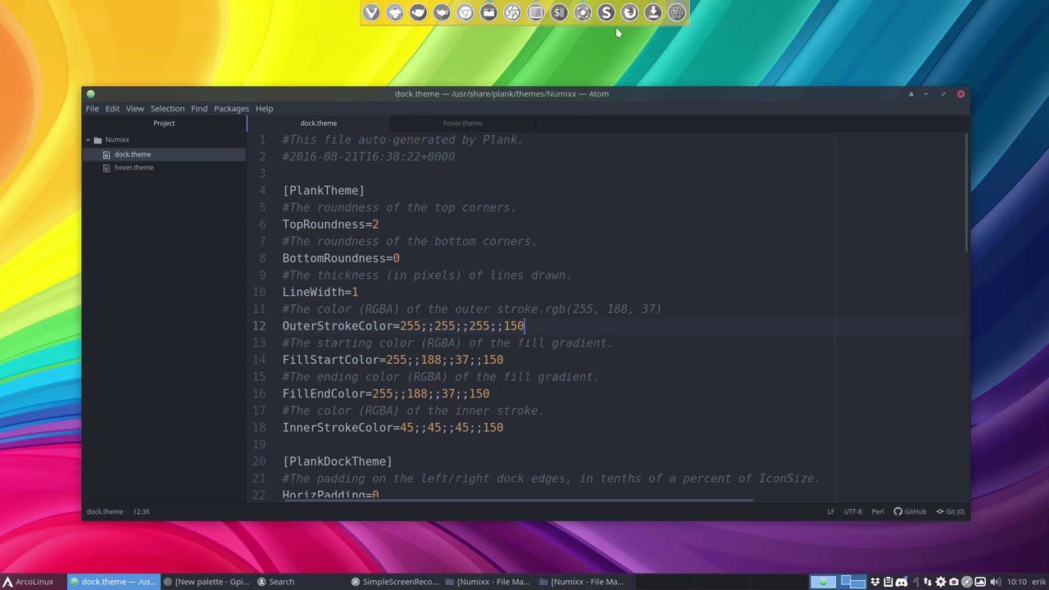
# Set OuterStrokeColor to grey 150;;150;;150;;150 and save dock.theme.
pyautogui.doubleClick(419, 326)
pyautogui.write('150')
pyautogui.doubleClick(437, 326)
pyautogui.write('150')
pyautogui.doubleClick(472, 325)
pyautogui.write('150')
pyautogui.click(434, 325)
pyautogui.hotkey('ctrl', 's')
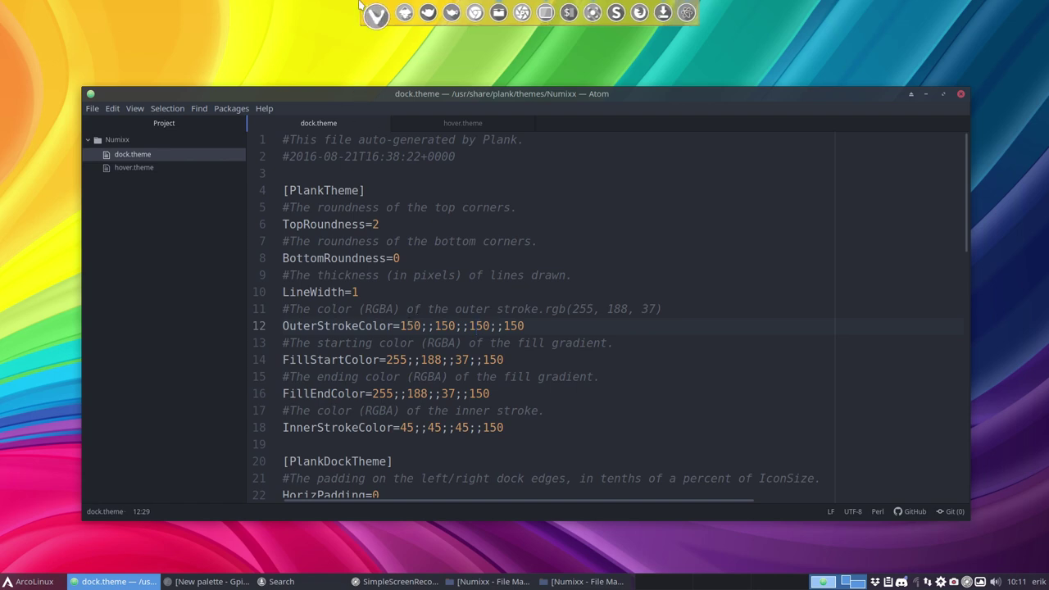
# Set LineWidth to 10 with outer stroke alpha 255, and save to preview the border.
pyautogui.click(370, 294)
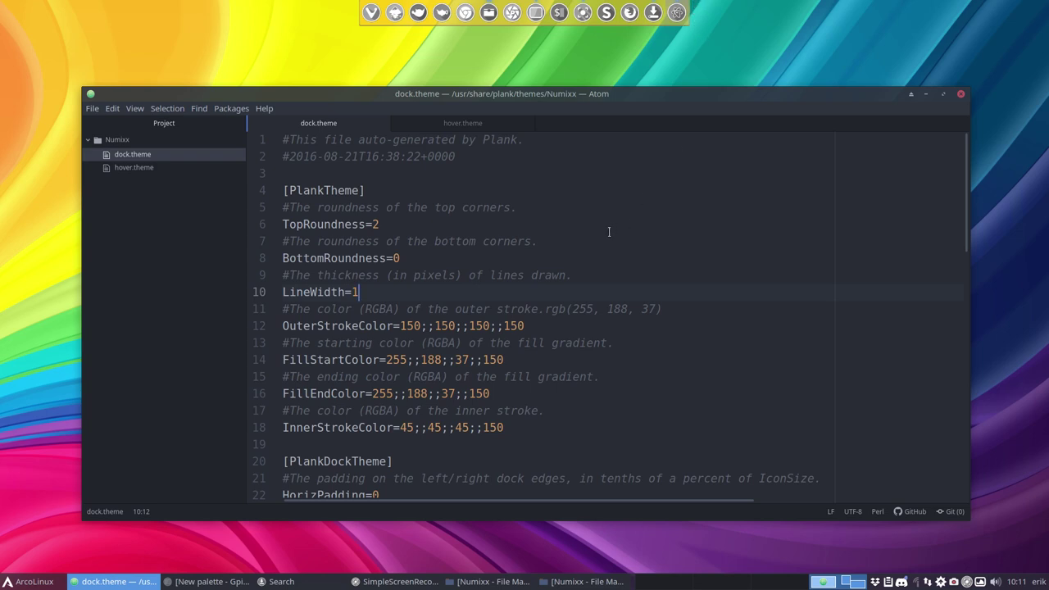
pyautogui.write('0')
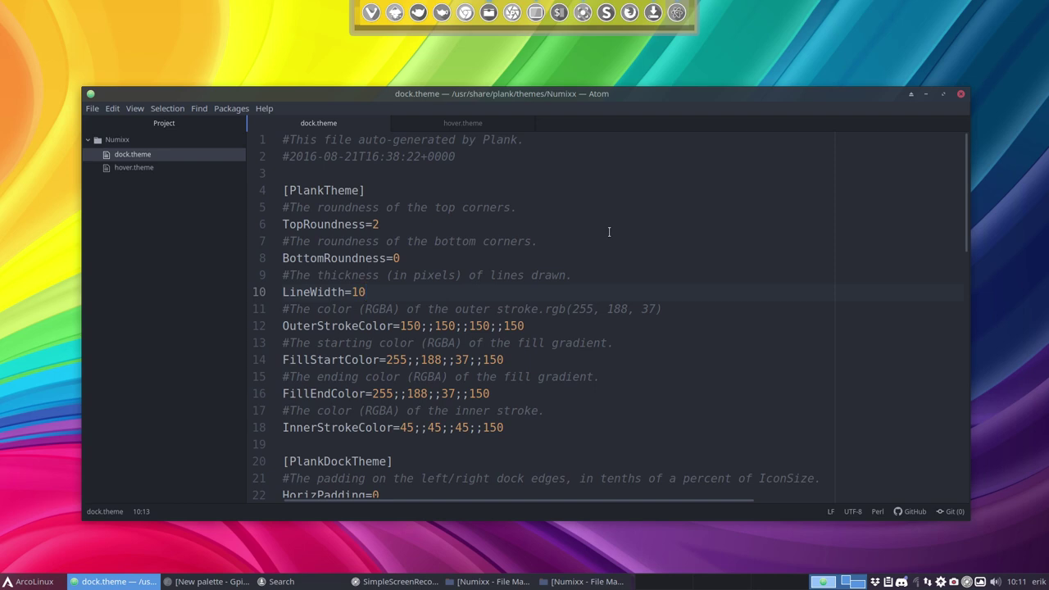
pyautogui.hotkey('ctrl', 'z')
pyautogui.hotkey('ctrl', 'z')
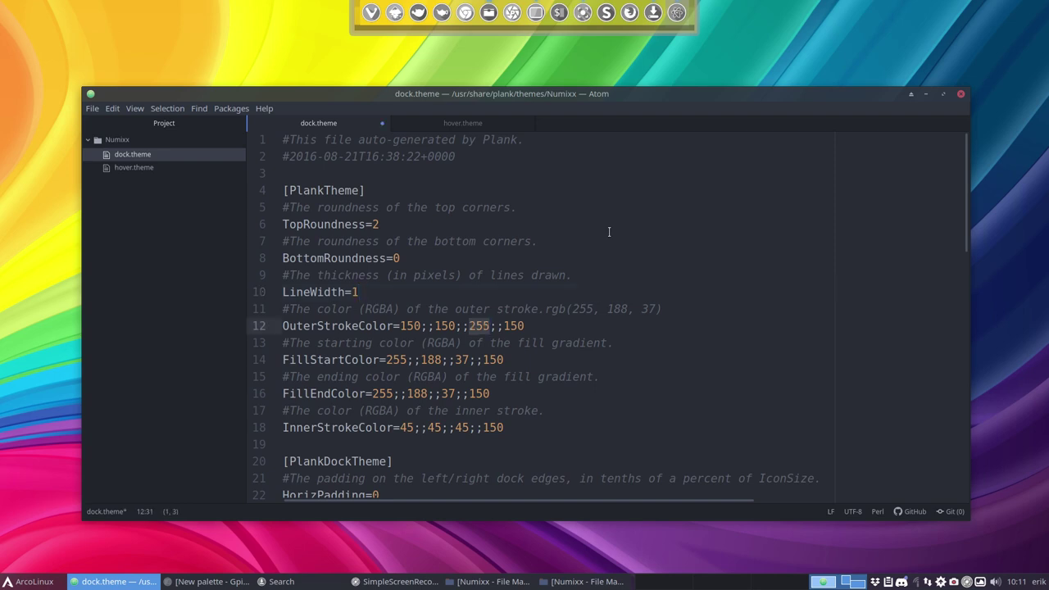
pyautogui.doubleClick(545, 332)
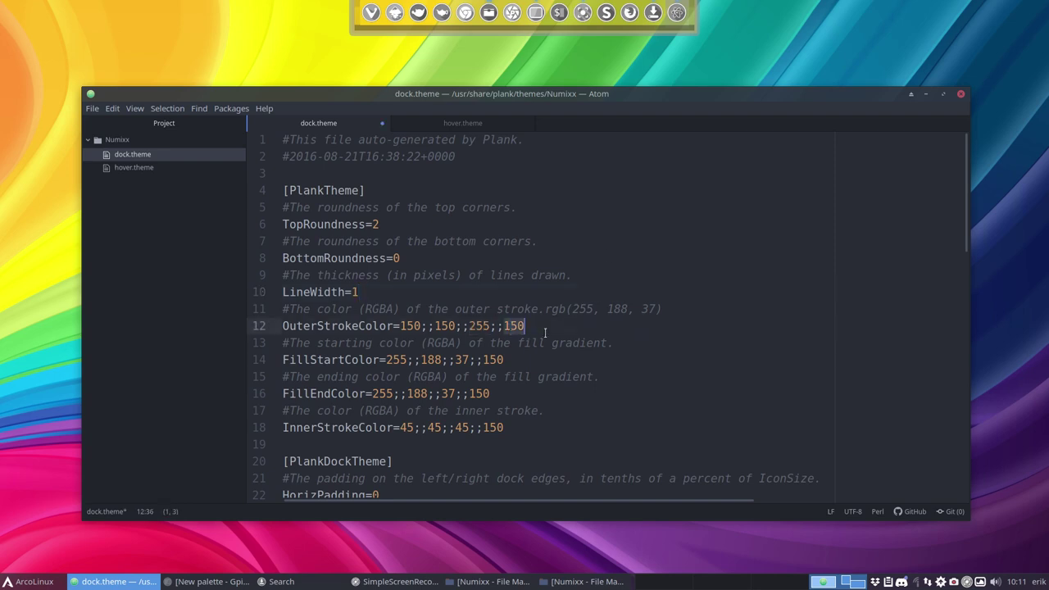
pyautogui.write('255')
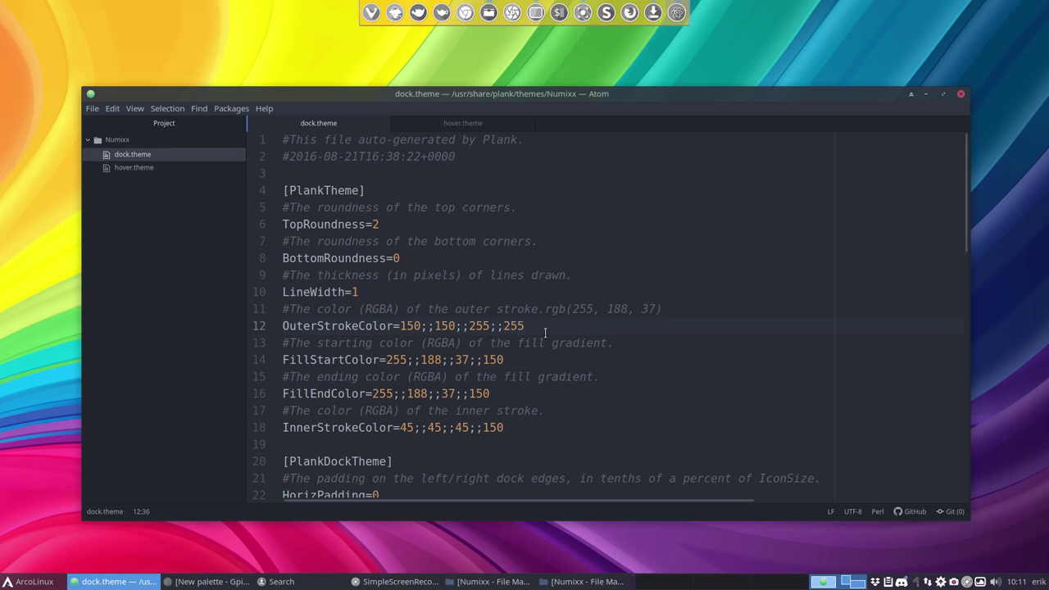
pyautogui.click(394, 298)
pyautogui.write('0')
pyautogui.hotkey('ctrl', 's')
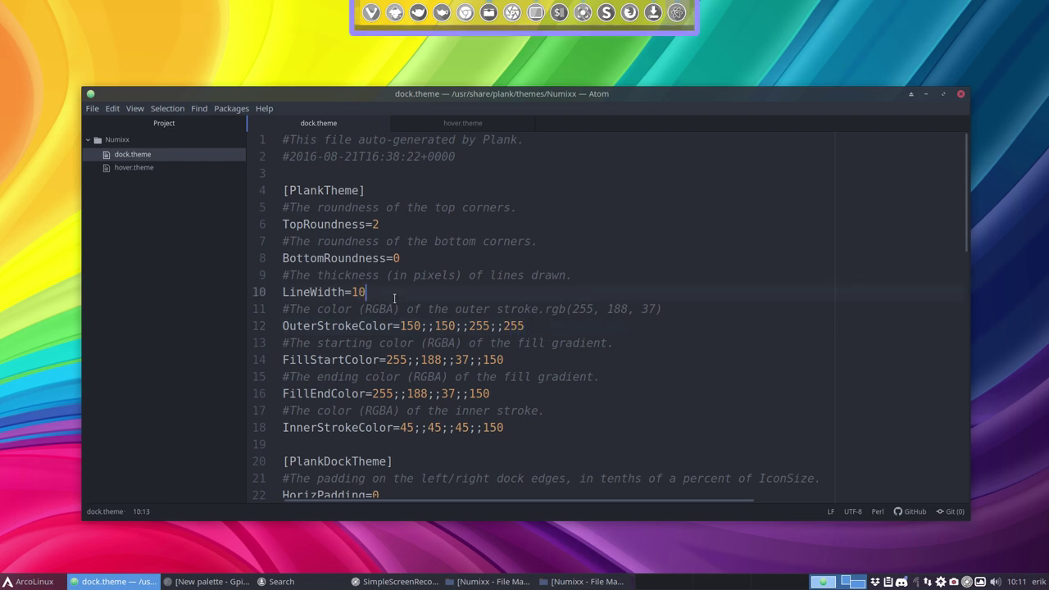
# Set the outer stroke blue value to 150 and save, then try alpha 37 and undo.
pyautogui.doubleClick(481, 326)
pyautogui.write('150')
pyautogui.hotkey('ctrl', 's')
pyautogui.click(473, 326)
pyautogui.click(509, 325)
pyautogui.doubleClick(506, 326)
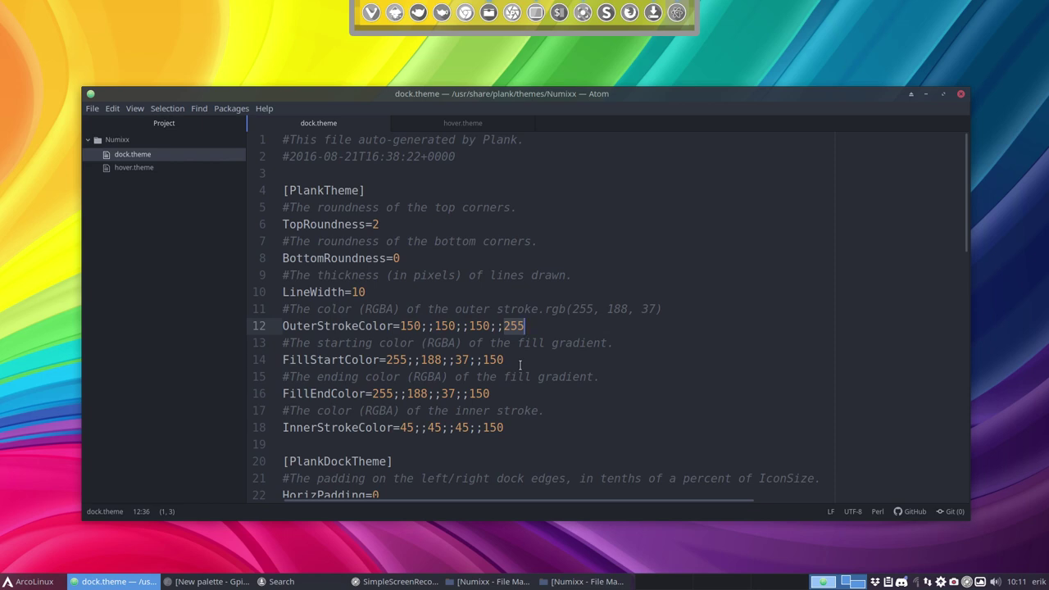
pyautogui.write('37')
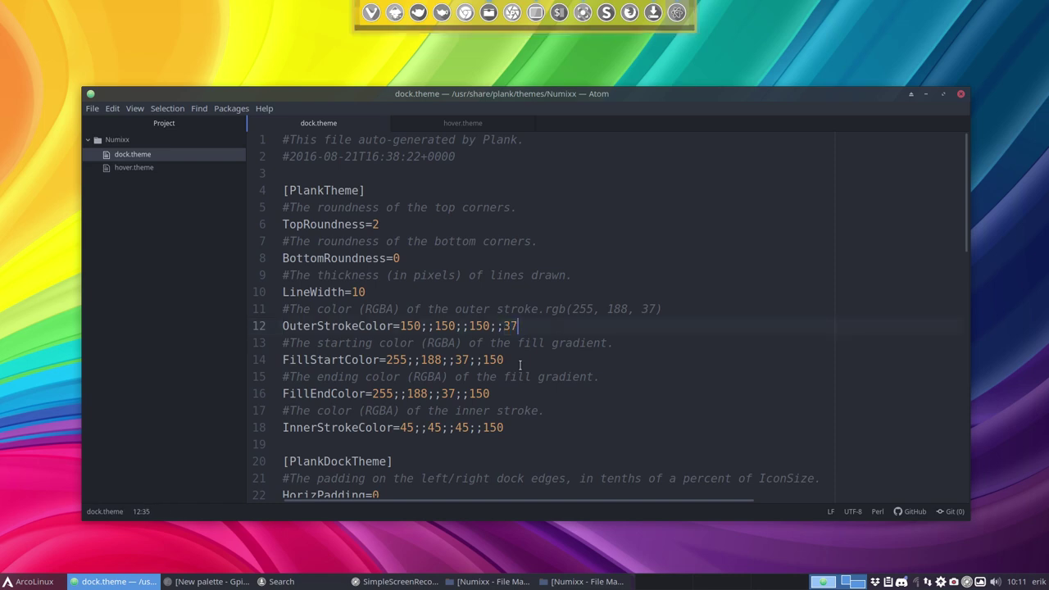
pyautogui.hotkey('ctrl', 'z')
pyautogui.hotkey('ctrl', 'z')
pyautogui.hotkey('ctrl', 'z')
# Undo back to outer stroke 72;;72;;72;;150 and fills 45;;45;;45;;150, then save.
pyautogui.hotkey('ctrl', 'z')
pyautogui.hotkey('ctrl', 'z')
pyautogui.hotkey('ctrl', 'z')
pyautogui.hotkey('ctrl', 'z')
pyautogui.hotkey('ctrl', 'z')
pyautogui.hotkey('ctrl', 'z')
pyautogui.hotkey('ctrl', 'z')
pyautogui.hotkey('ctrl', 'z')
pyautogui.hotkey('ctrl', 's')
pyautogui.hotkey('ctrl', 'z')
pyautogui.hotkey('ctrl', 'z')
pyautogui.hotkey('ctrl', 'z')
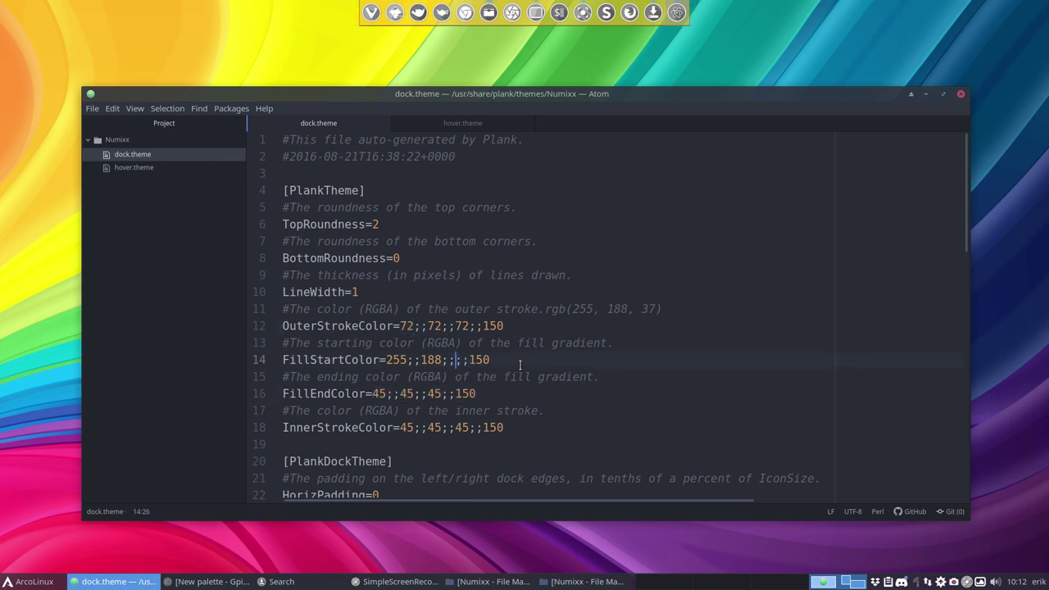
pyautogui.hotkey('ctrl', 'z')
pyautogui.hotkey('ctrl', 'z')
pyautogui.hotkey('ctrl', 'z')
pyautogui.hotkey('ctrl', 's')
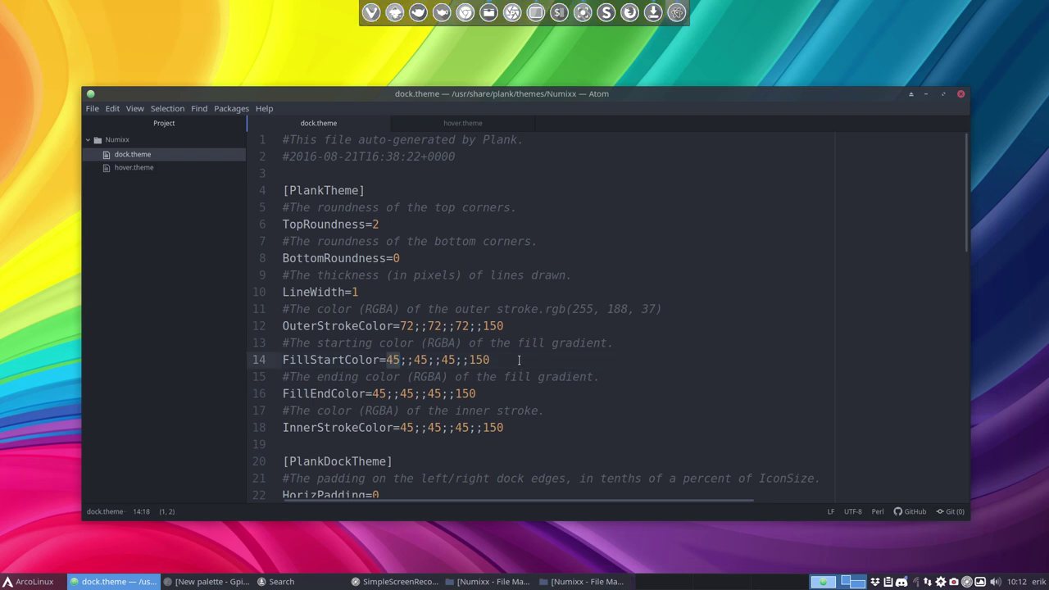
pyautogui.click(539, 343)
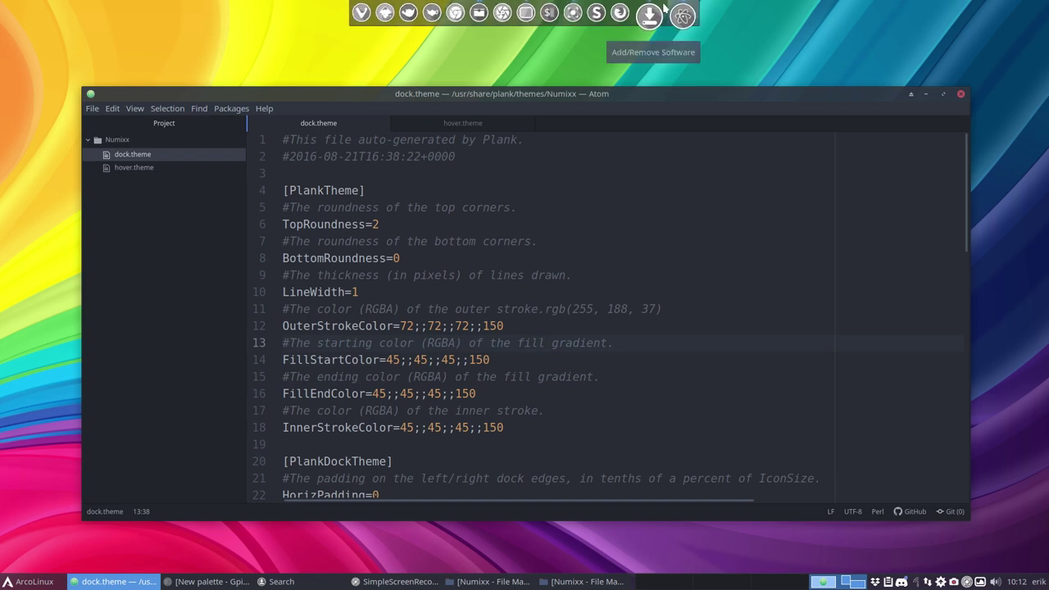
# Try closing the Atom window, then scroll further down dock.theme.
pyautogui.click(962, 95)
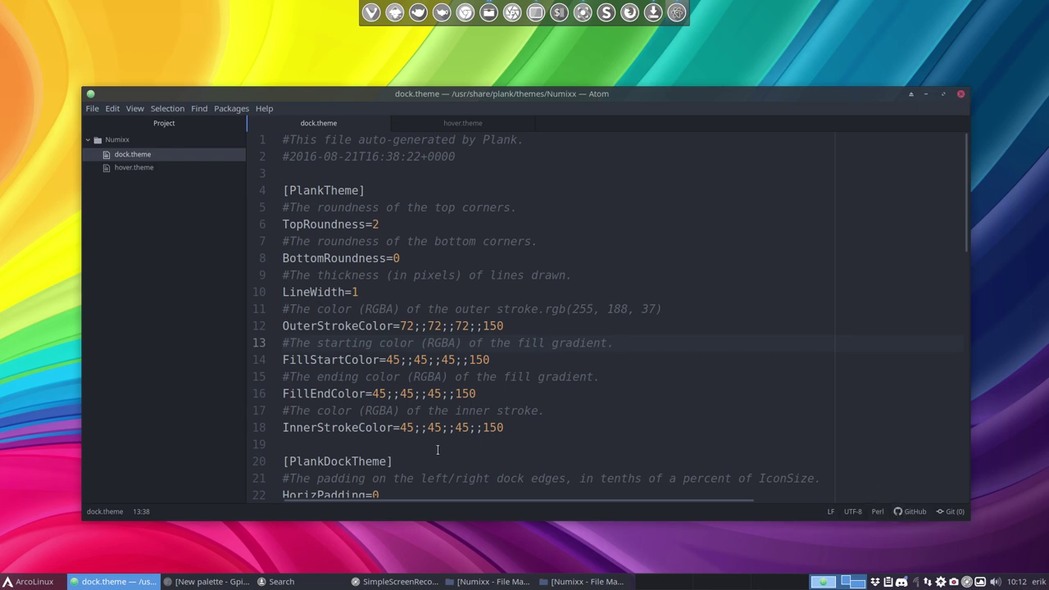
pyautogui.scroll(-3, 404, 271)
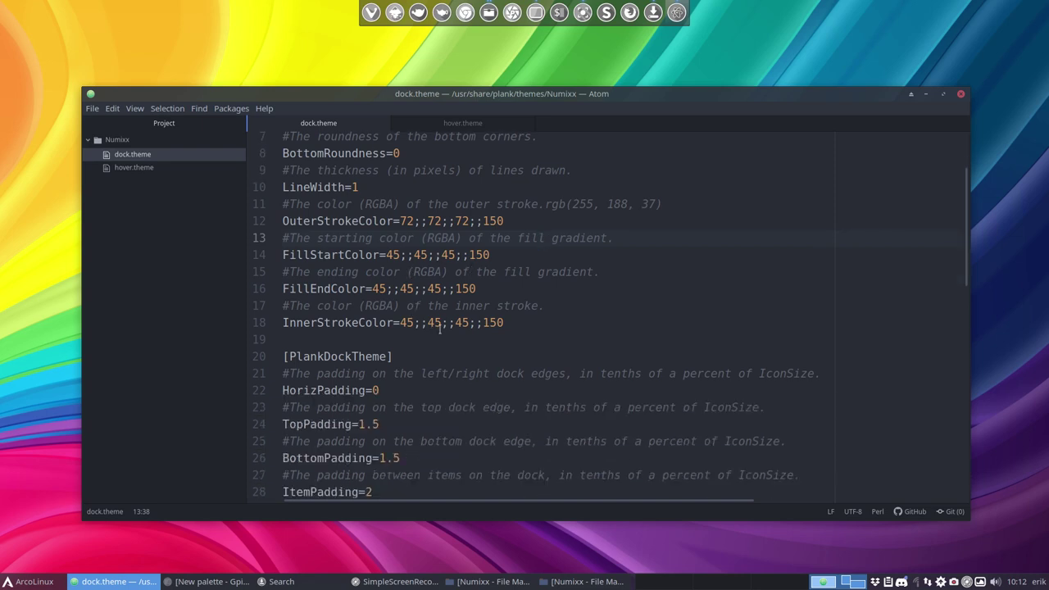
pyautogui.scroll(-15, 434, 347)
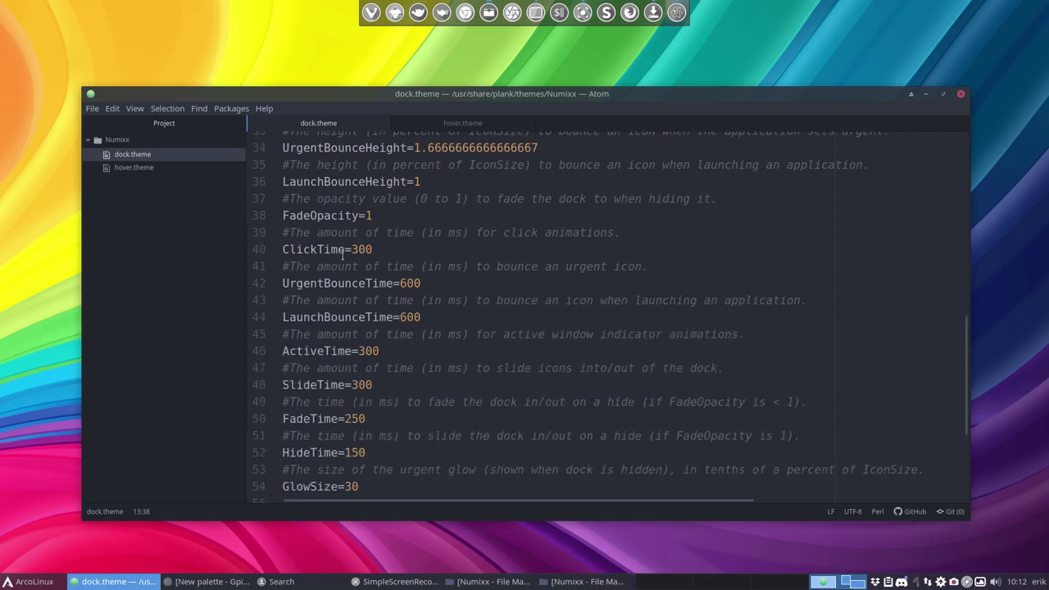
pyautogui.scroll(-2, 343, 257)
pyautogui.rightClick(413, 13)
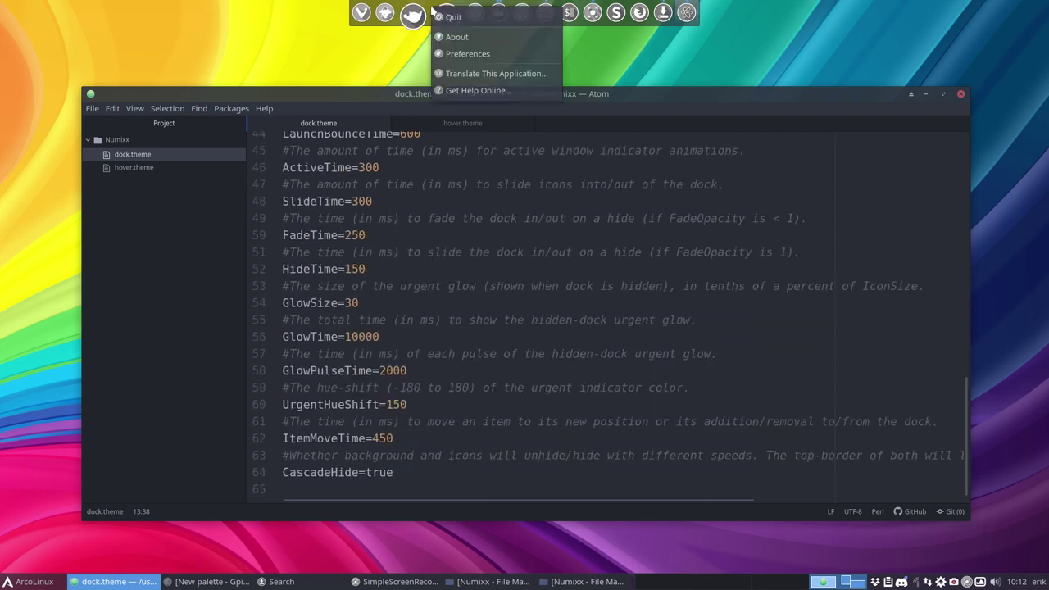
pyautogui.click(481, 55)
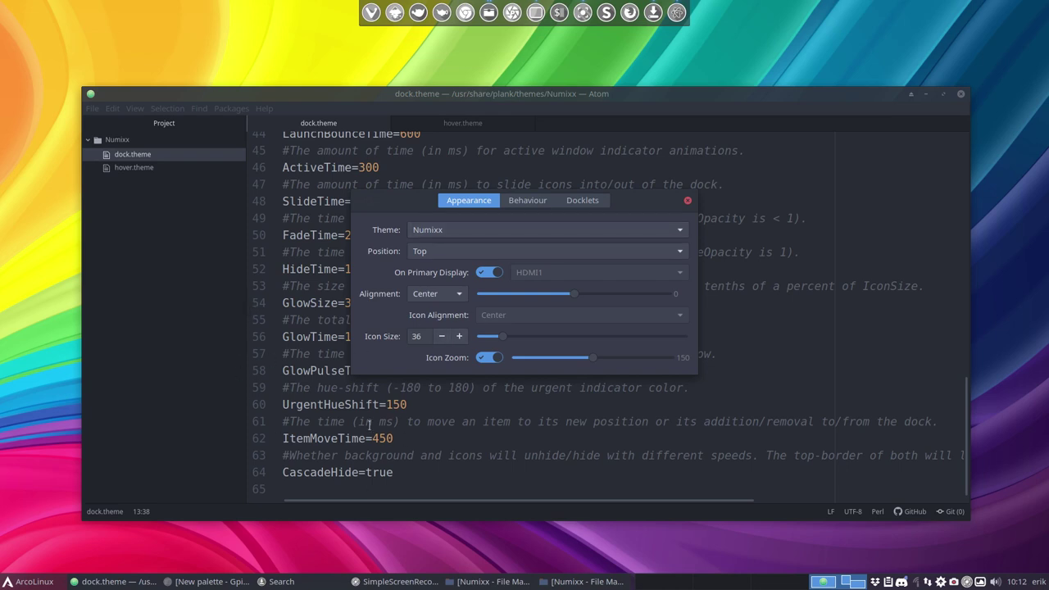
pyautogui.click(525, 205)
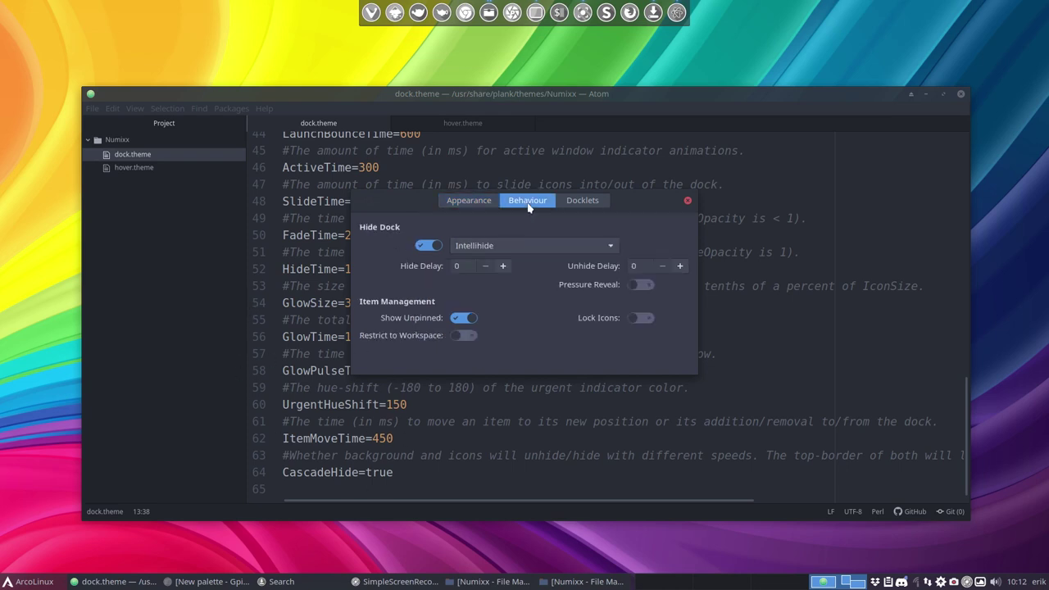
pyautogui.click(583, 202)
pyautogui.click(470, 203)
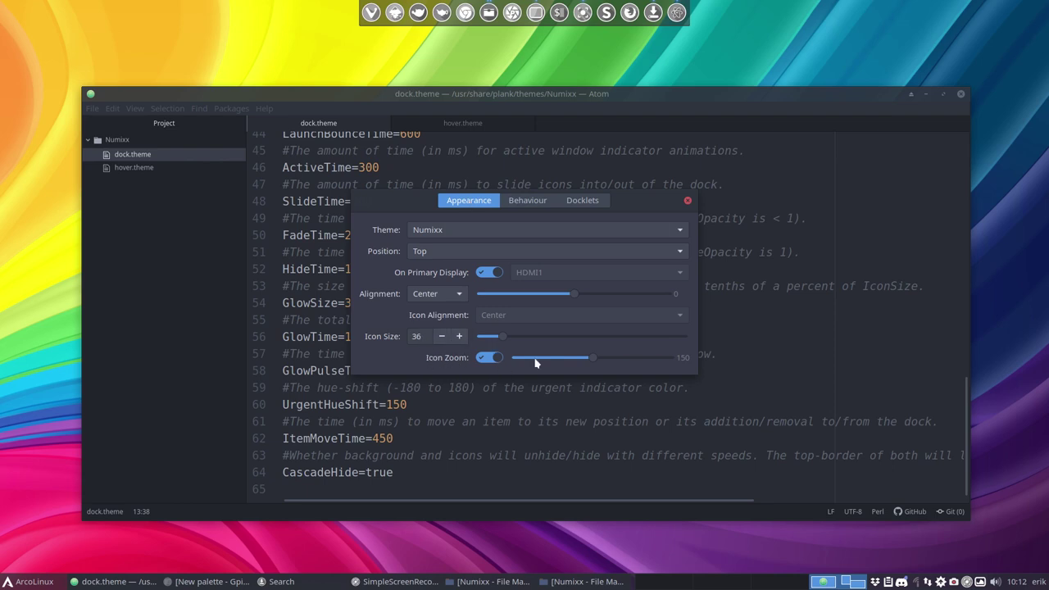
pyautogui.click(688, 201)
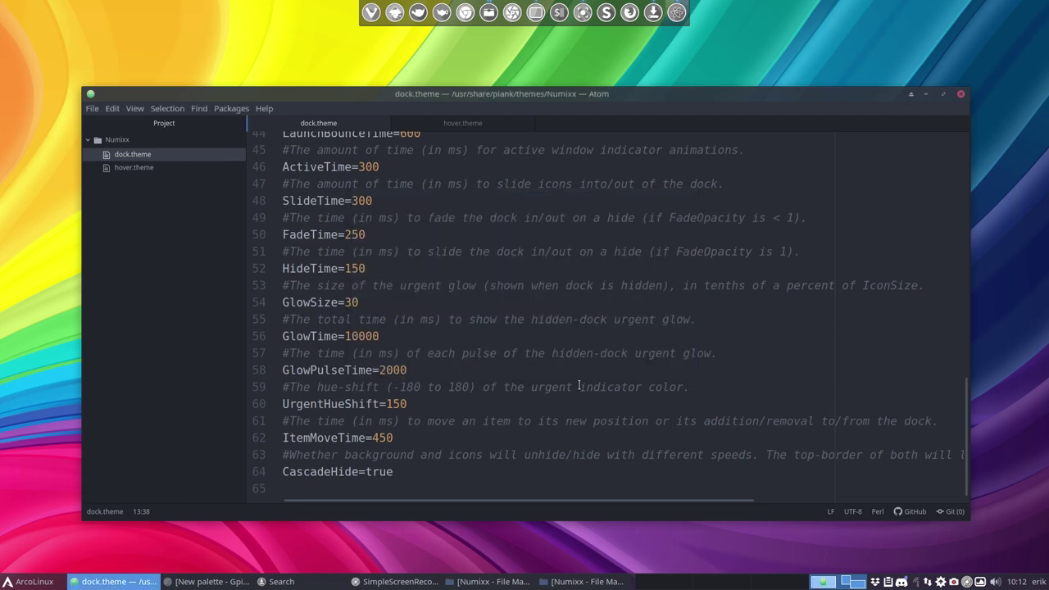
pyautogui.scroll(4, 579, 385)
pyautogui.scroll(9, 579, 384)
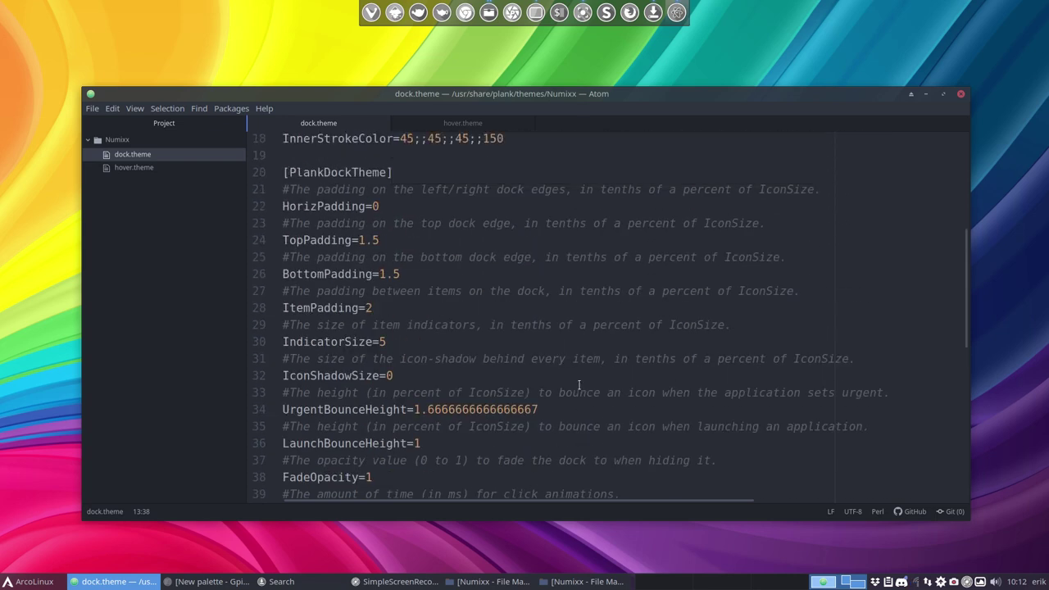
pyautogui.scroll(2, 579, 385)
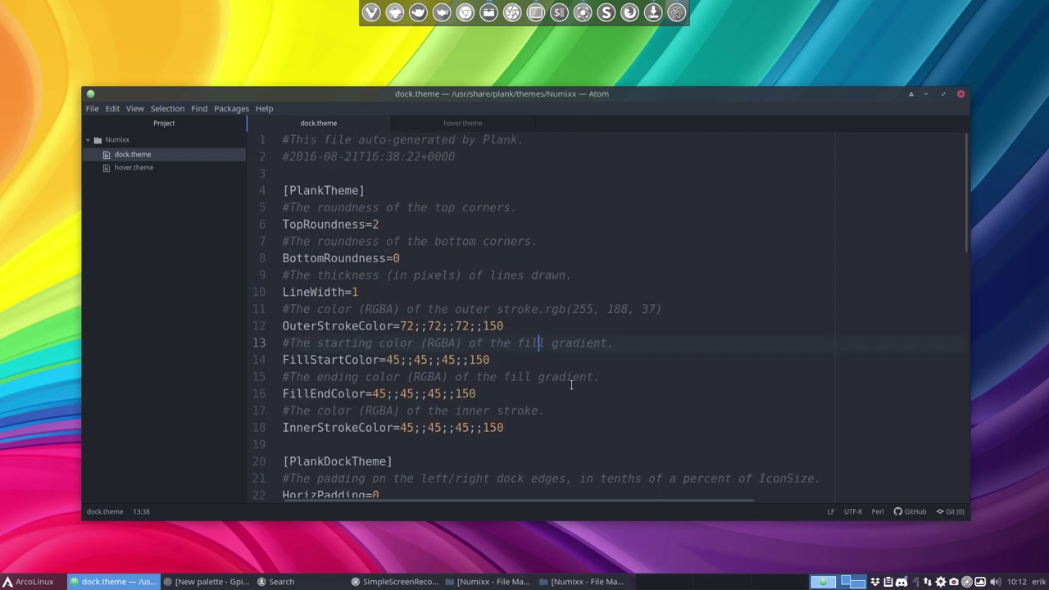